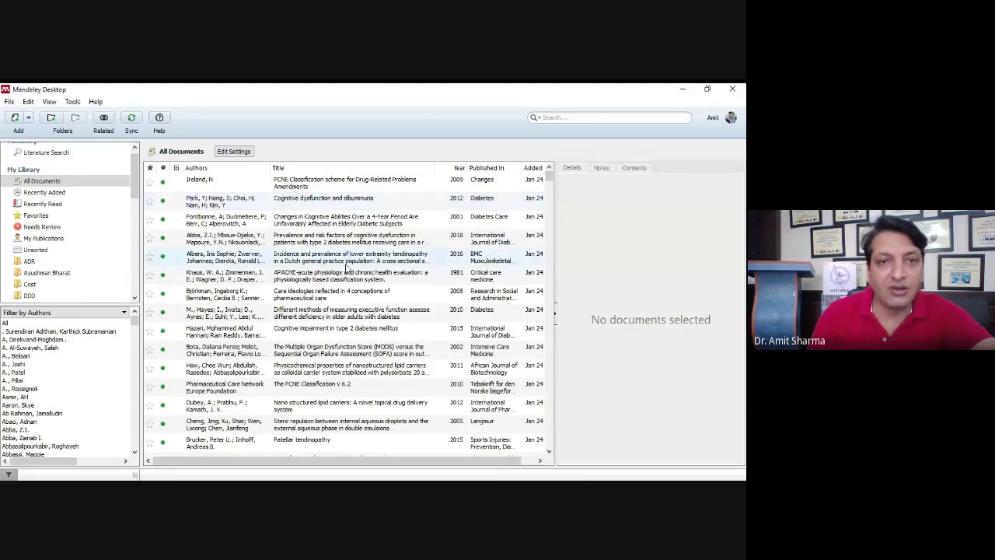
{"action": "scroll", "coordinate": [348, 267], "scroll_direction": "down", "scroll_amount": 5}
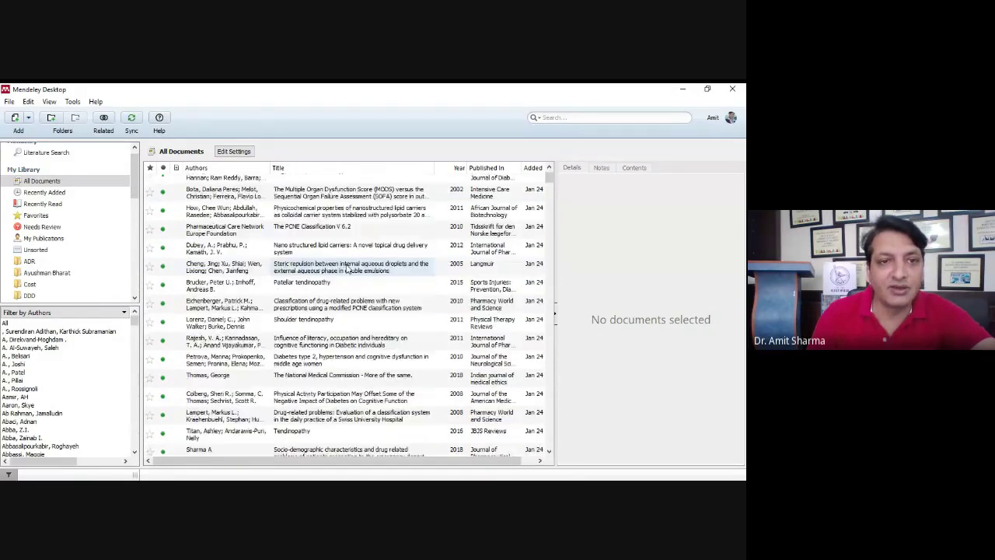
{"action": "scroll", "coordinate": [348, 267], "scroll_direction": "up", "scroll_amount": 5}
{"action": "mouse_move", "coordinate": [136, 195]}
{"action": "left_mouse_down"}
{"action": "mouse_move", "coordinate": [136, 288]}
{"action": "mouse_move", "coordinate": [136, 194]}
{"action": "left_mouse_up"}
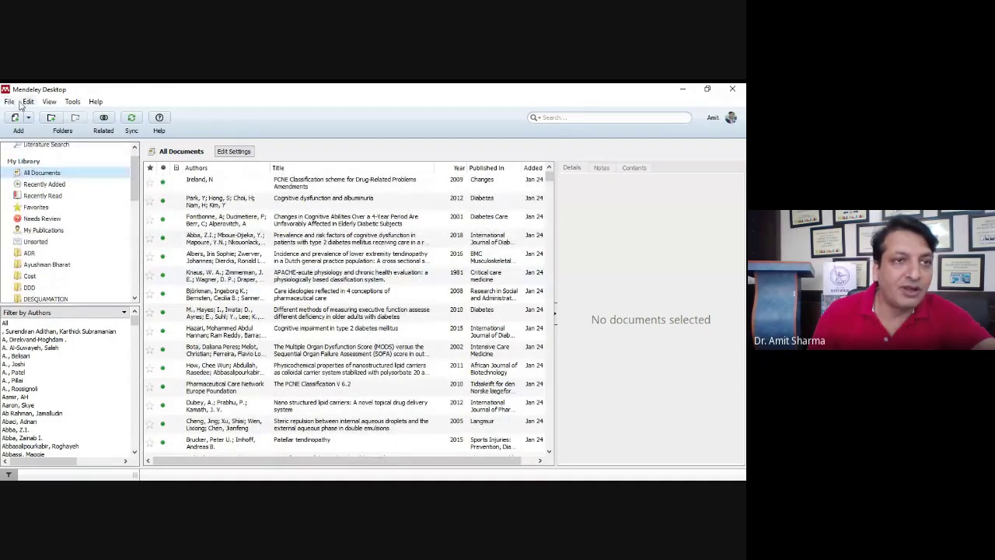
Step: Install the MS Word citation plugin, allowing running Word or Outlook to be closed, and dismiss the installation dialog
{"action": "left_click", "coordinate": [73, 101]}
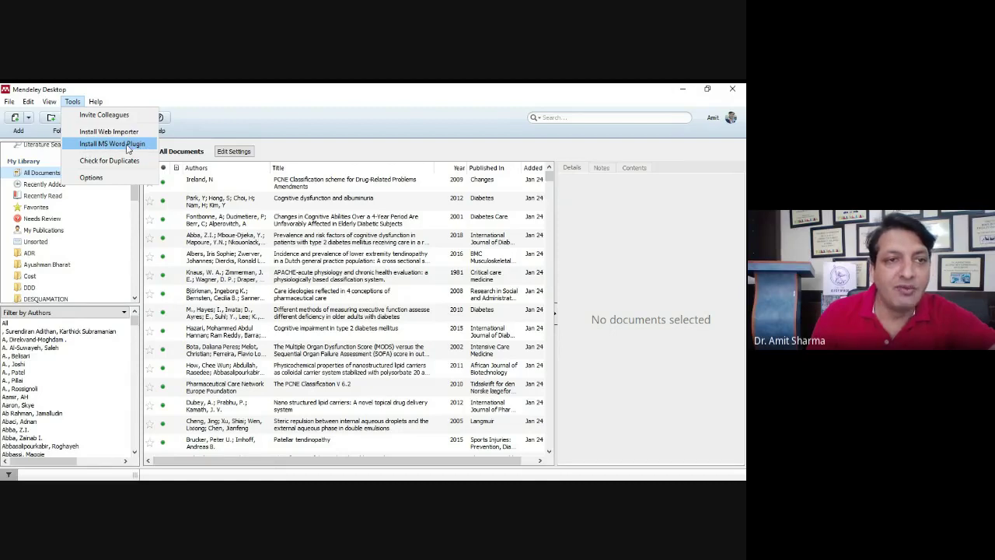
{"action": "left_click", "coordinate": [128, 146]}
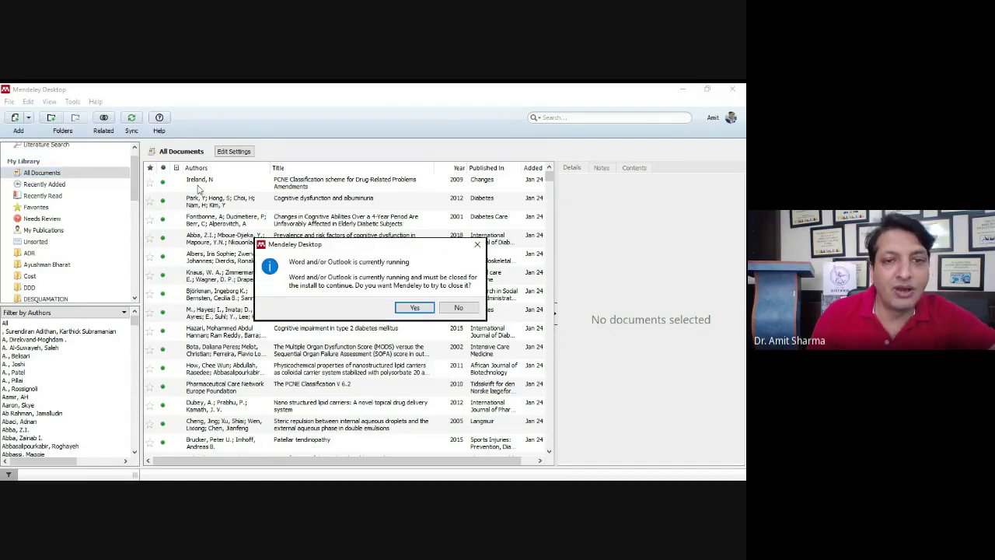
{"action": "left_click", "coordinate": [415, 307]}
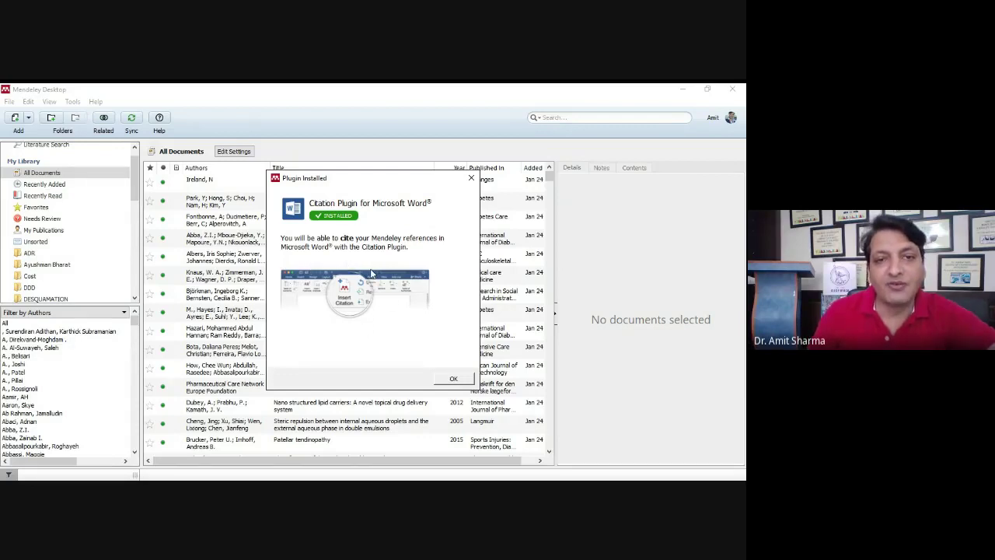
{"action": "left_click", "coordinate": [460, 381]}
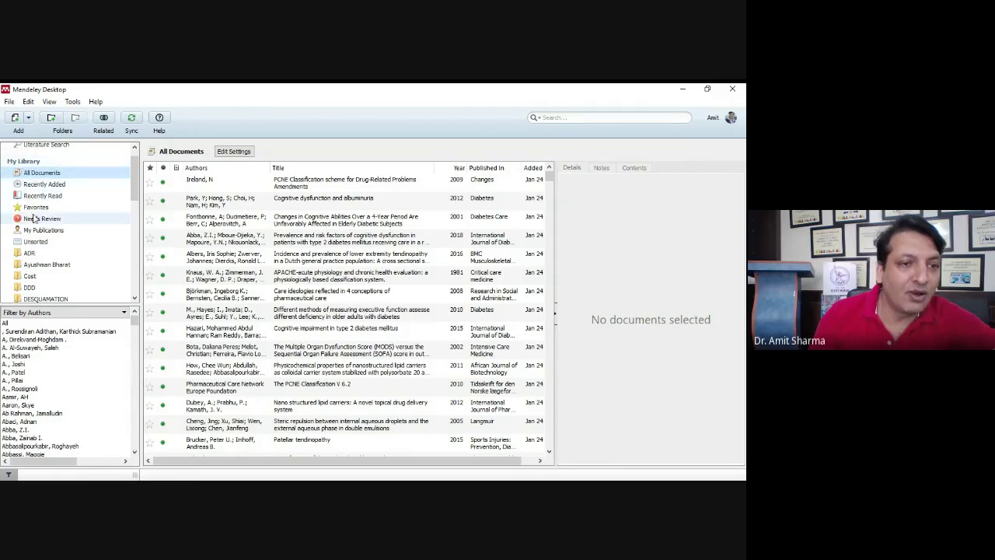
Step: Search the Mendeley literature catalog for "hypertension"
{"action": "scroll", "coordinate": [47, 222], "scroll_direction": "down", "scroll_amount": 1}
{"action": "left_click_drag", "start_coordinate": [133, 187], "coordinate": [133, 162]}
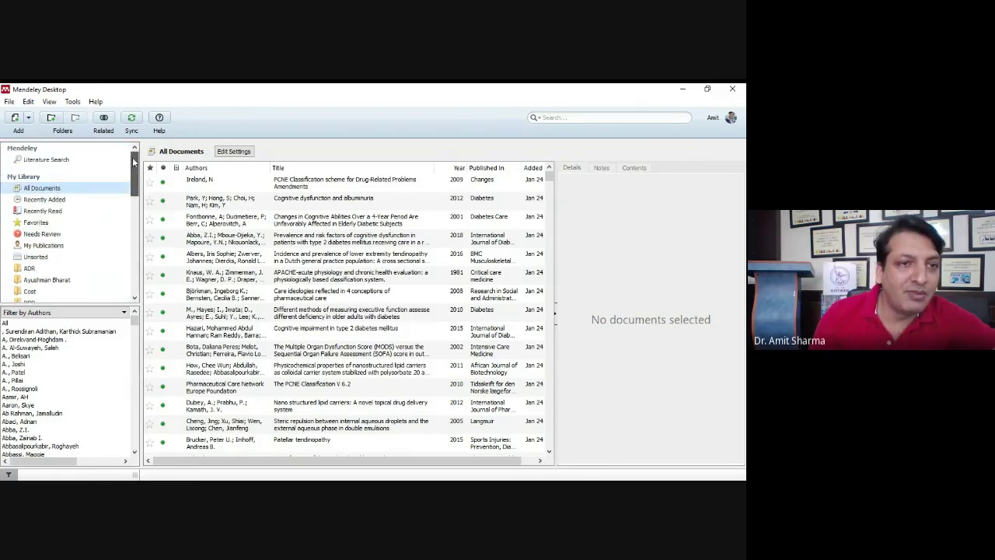
{"action": "left_click", "coordinate": [46, 159]}
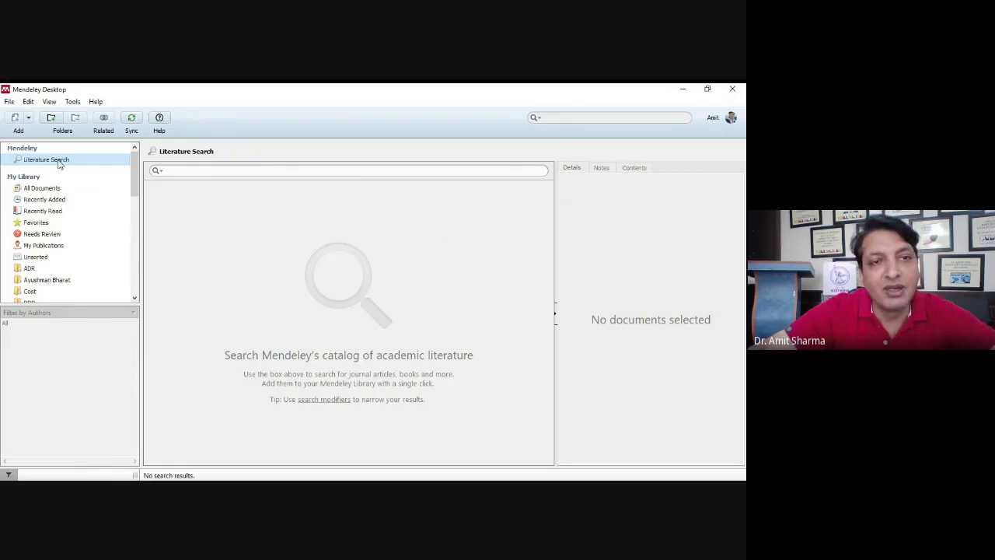
{"action": "type", "text": "h"}
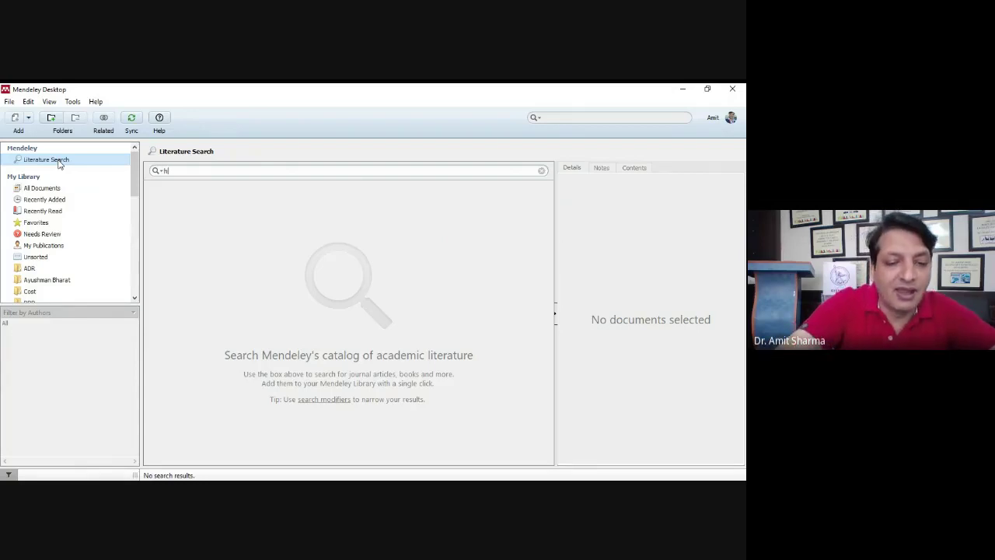
{"action": "type", "text": "ypertension"}
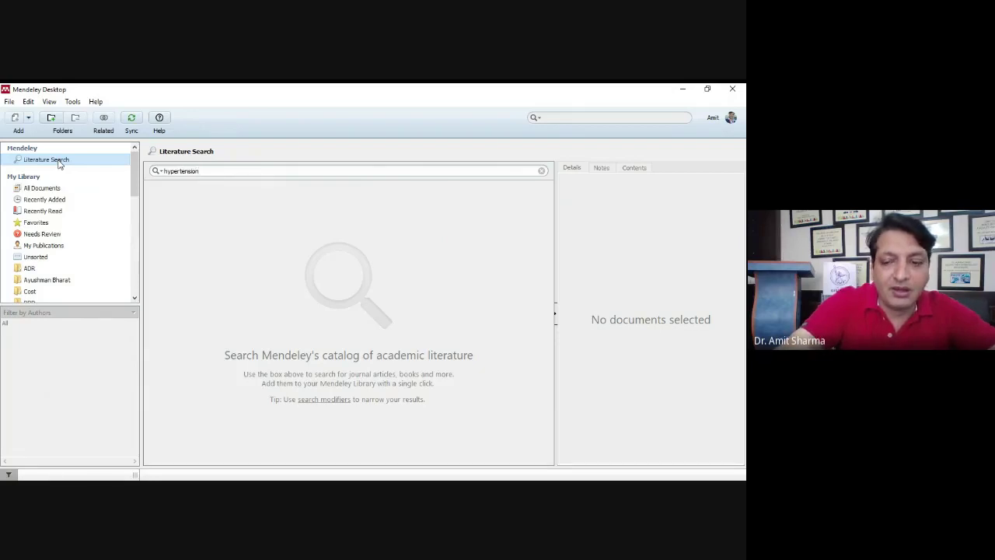
{"action": "key", "text": "Return"}
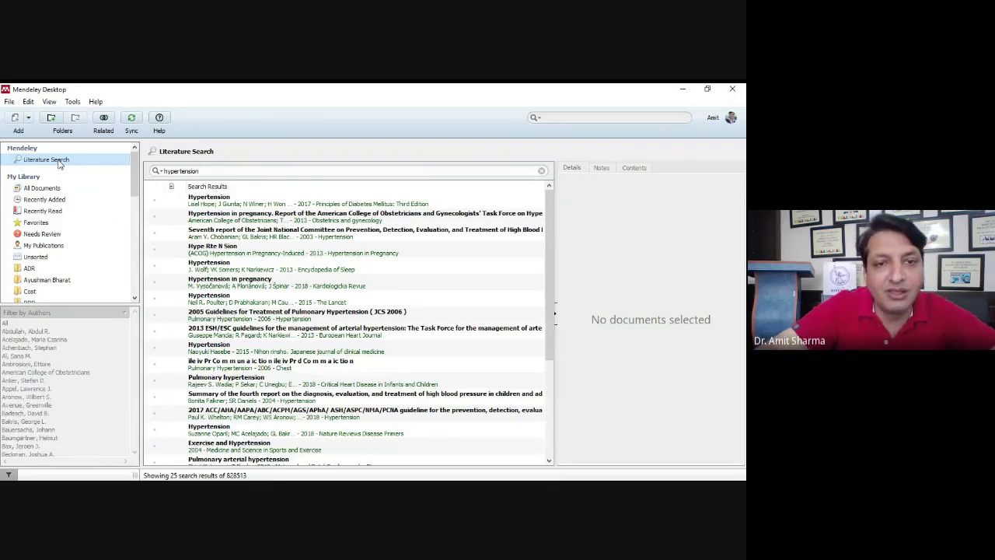
Step: Select the 2017 "Hypertension" chapter, the Seventh report of the Joint National Committee and the 2018 "Hypertension in pregnancy" article together
{"action": "left_click", "coordinate": [233, 202]}
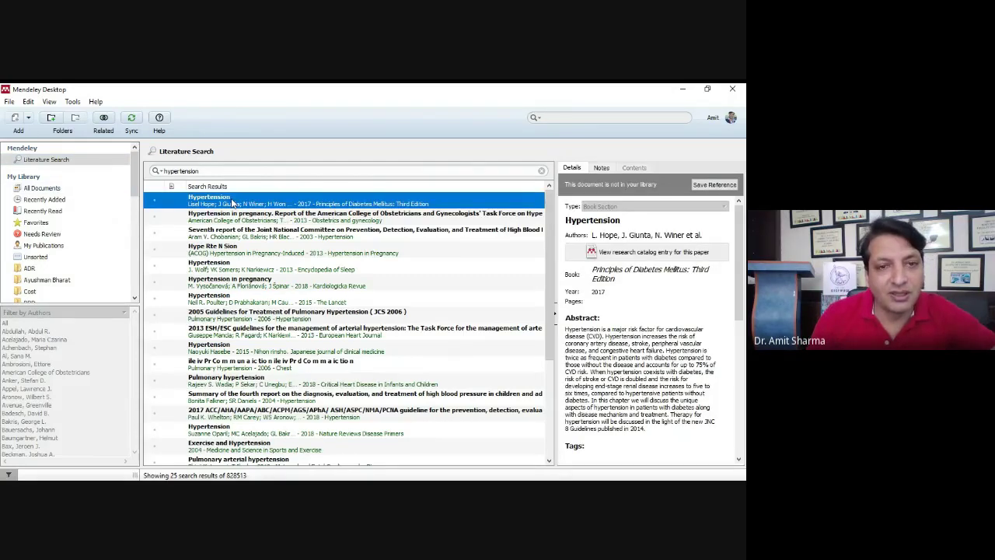
{"action": "left_click", "coordinate": [238, 233], "text": "ctrl"}
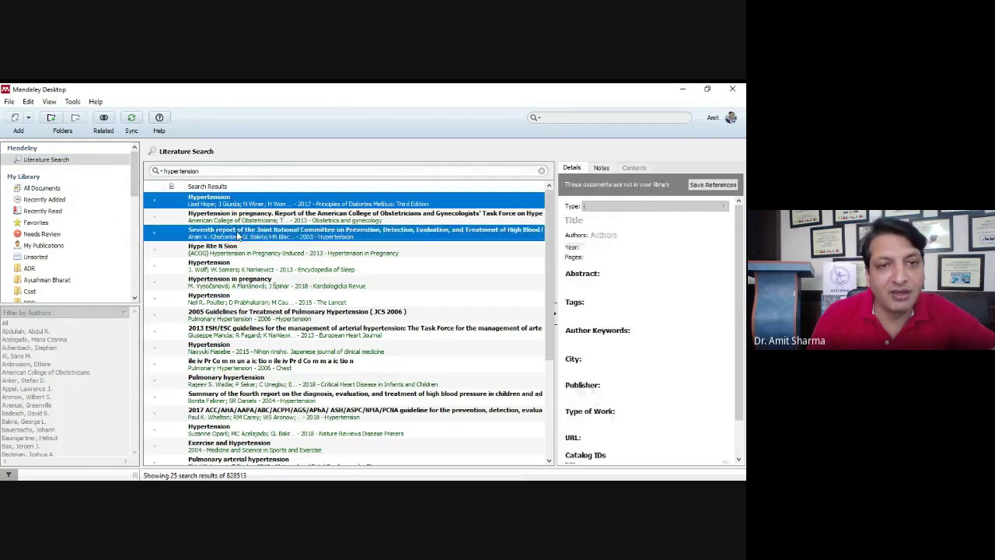
{"action": "left_click", "coordinate": [240, 286], "text": "ctrl"}
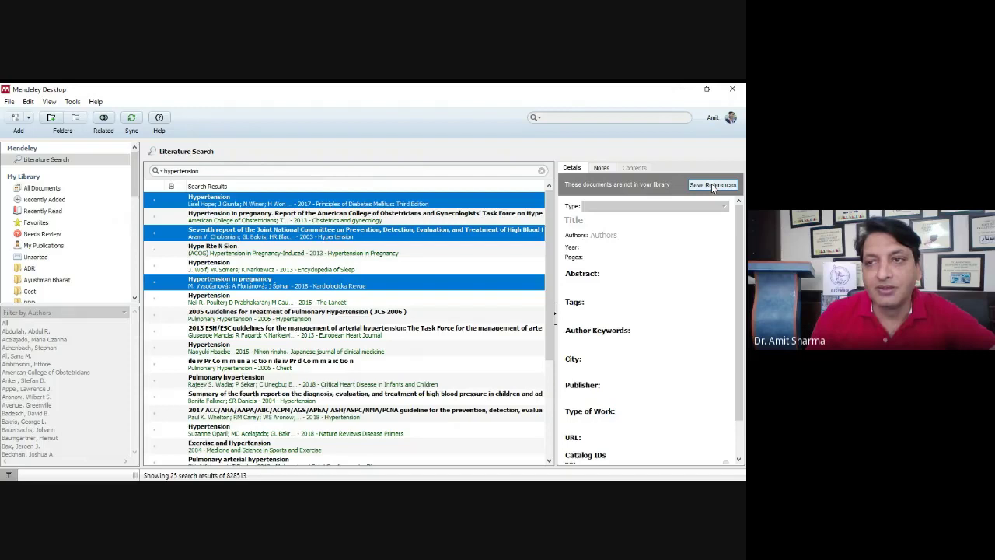
Step: View the details of the "Hypertension" entry from Encyclopedia of Sleep and clear the catalog search text
{"action": "left_click", "coordinate": [455, 265]}
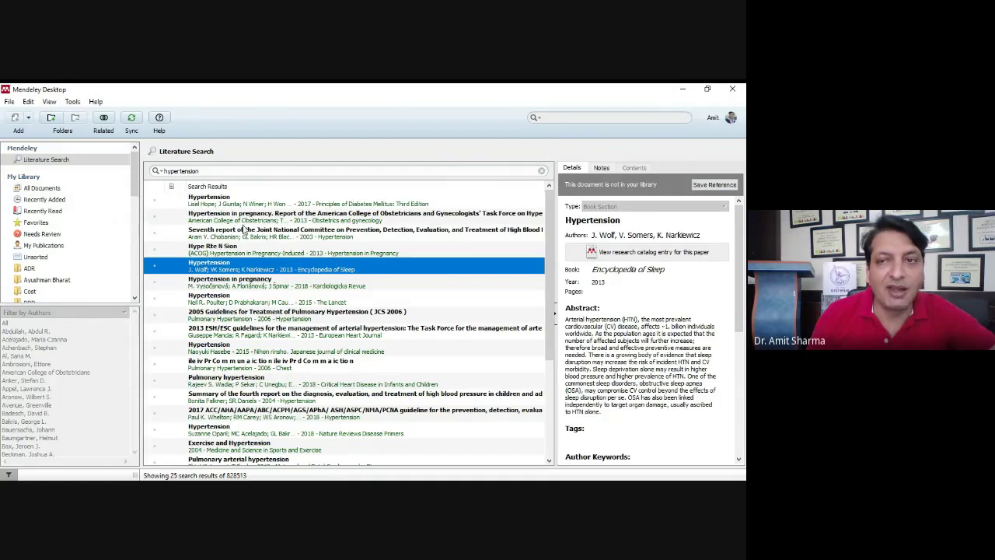
{"action": "left_click", "coordinate": [541, 171]}
{"action": "left_click", "coordinate": [542, 171]}
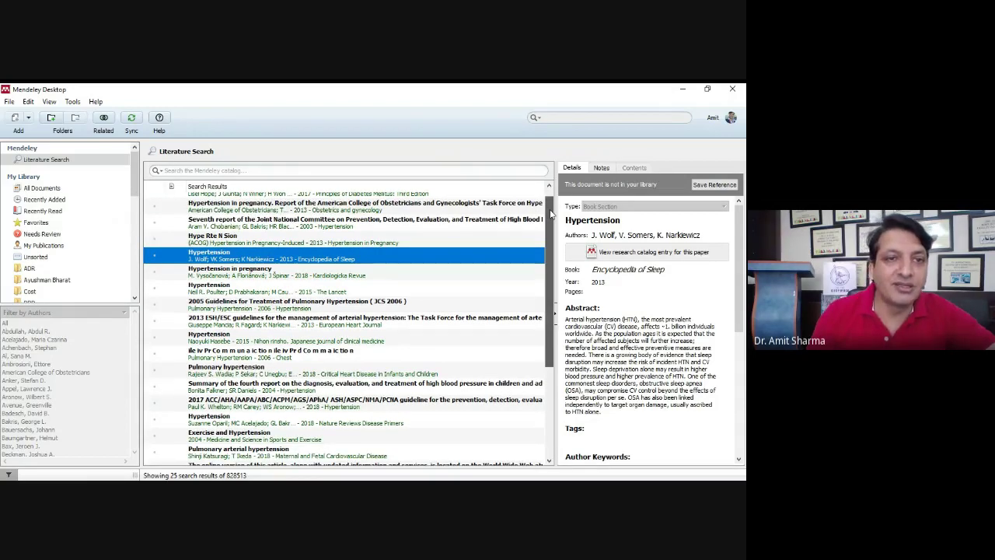
Step: Open the paper "Intensive care management of poisoning" from My Publications
{"action": "left_click", "coordinate": [58, 189]}
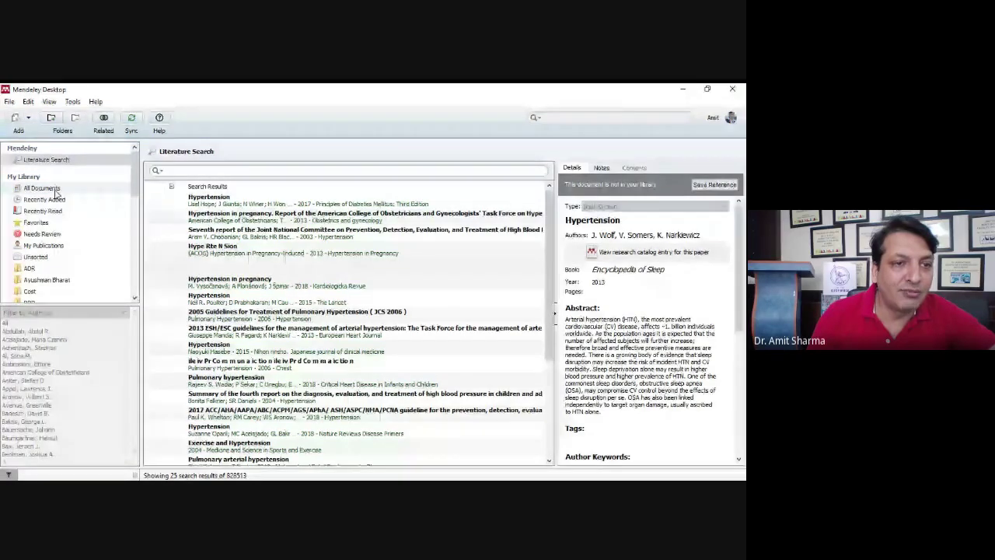
{"action": "left_click", "coordinate": [45, 245]}
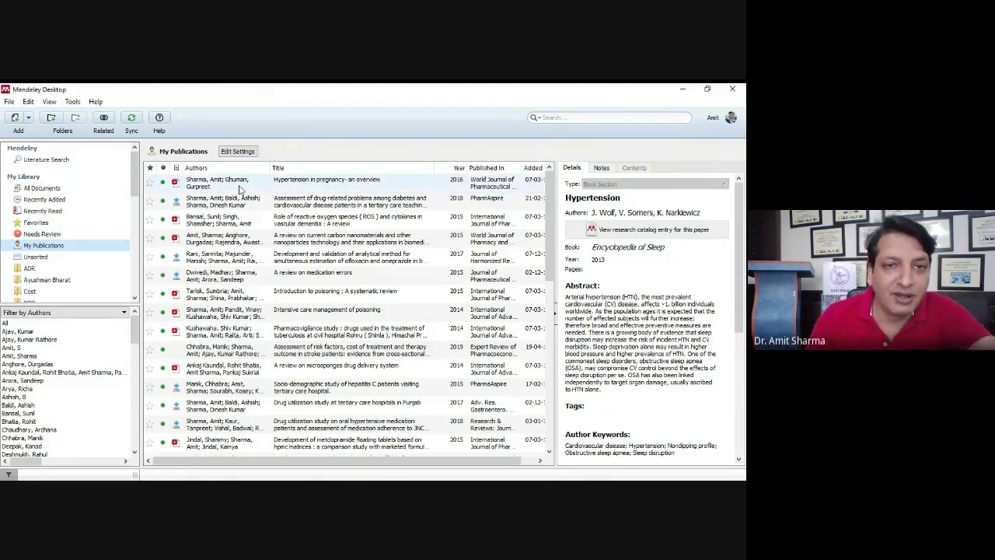
{"action": "left_click", "coordinate": [219, 314]}
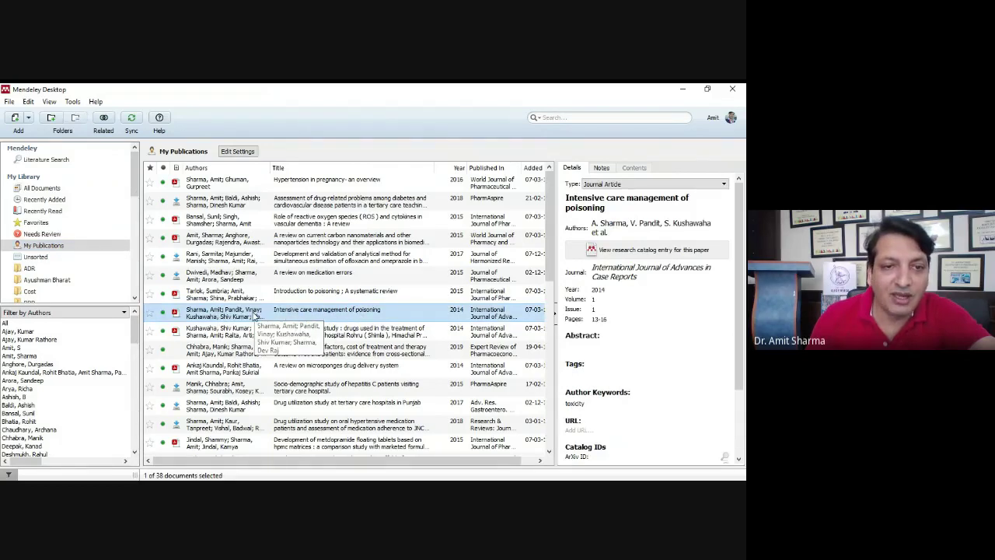
{"action": "double_click", "coordinate": [253, 315]}
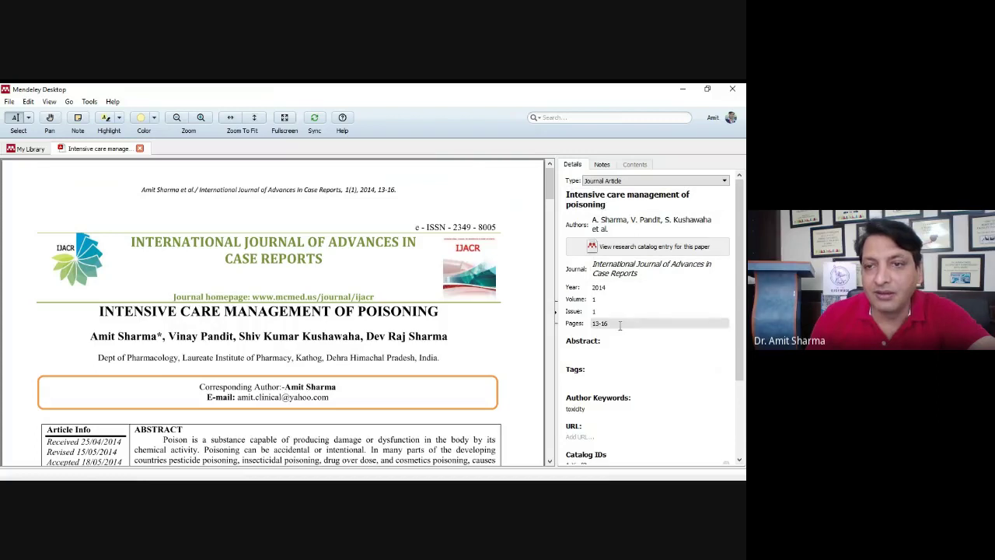
Step: Check the paper's title, authors, journal, year and volume fields against its PDF, leaving them unedited, and close the paper
{"action": "left_click", "coordinate": [614, 207]}
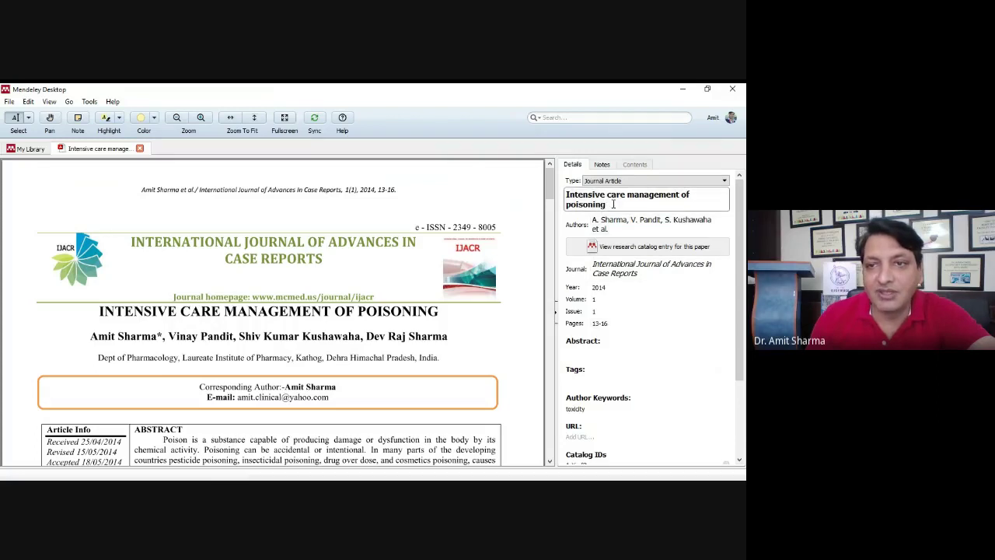
{"action": "left_click_drag", "start_coordinate": [614, 203], "coordinate": [568, 194]}
{"action": "left_click", "coordinate": [605, 228]}
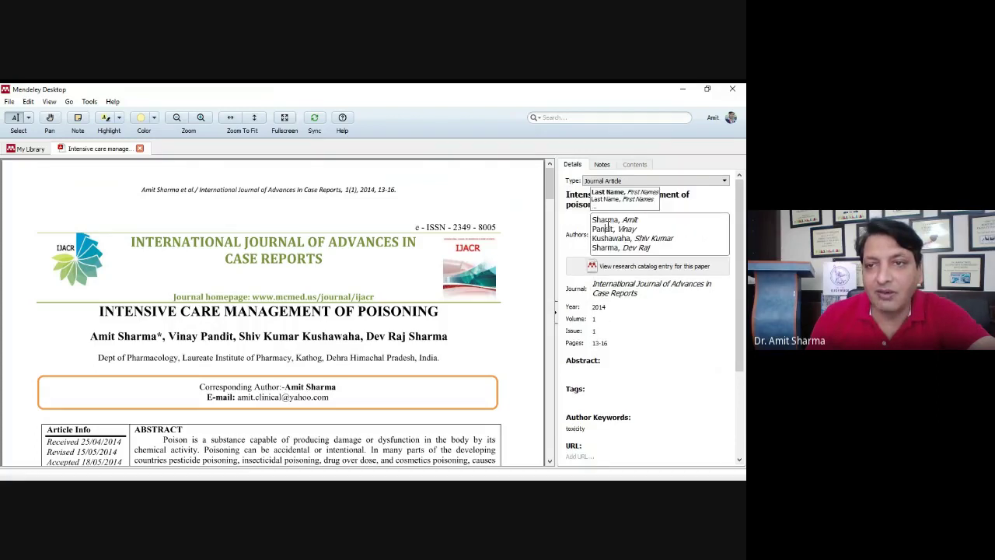
{"action": "left_click", "coordinate": [618, 287]}
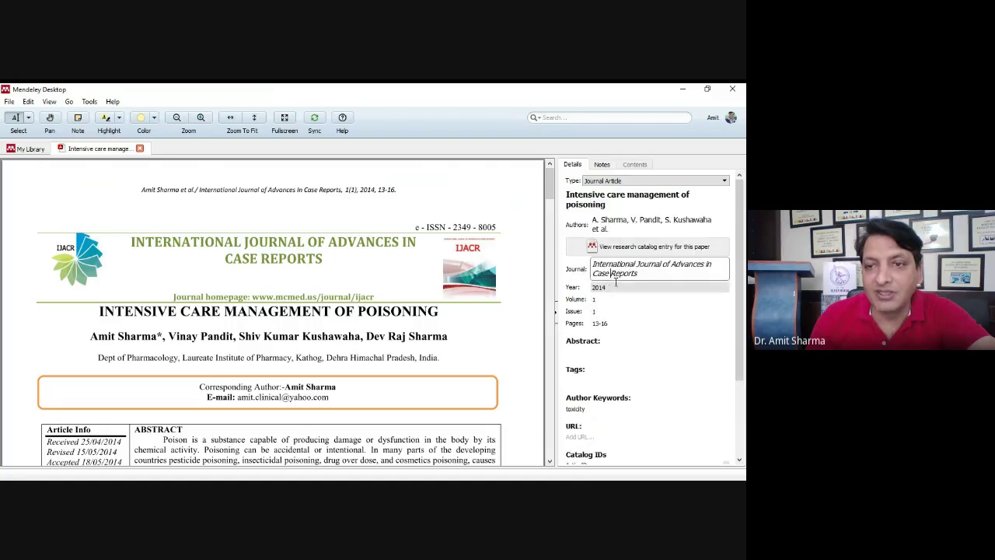
{"action": "left_click", "coordinate": [617, 288]}
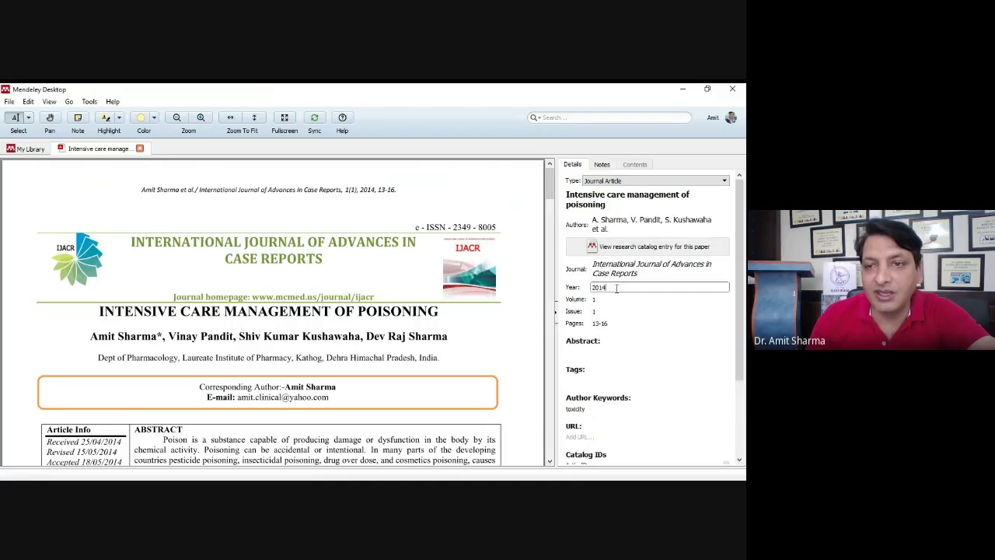
{"action": "left_click", "coordinate": [615, 299]}
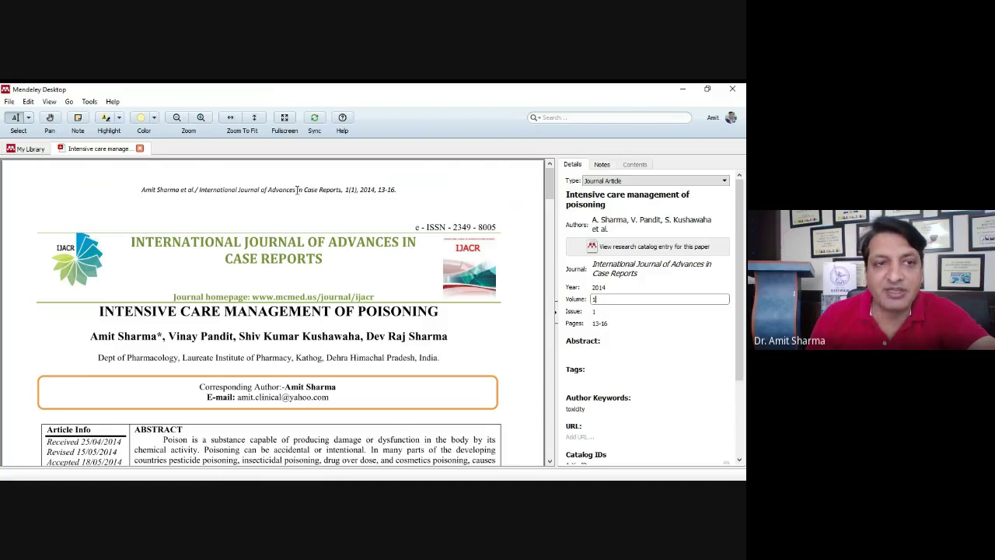
{"action": "left_click", "coordinate": [140, 148]}
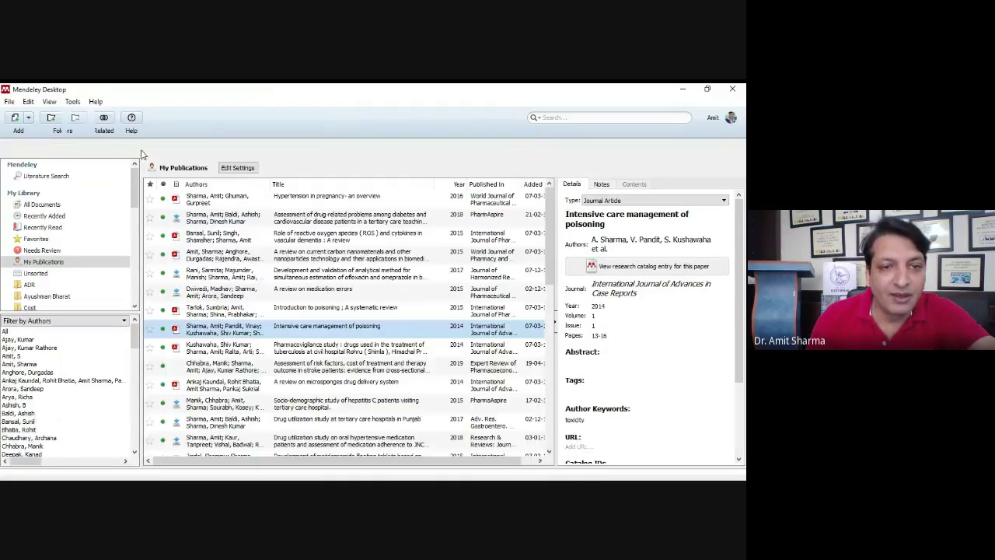
Step: Find "A cross sectional study on diabetes mellitus type-2 at a tertiary care hospital" in My Publications and open its PDF
{"action": "scroll", "coordinate": [305, 333], "scroll_direction": "down", "scroll_amount": 4}
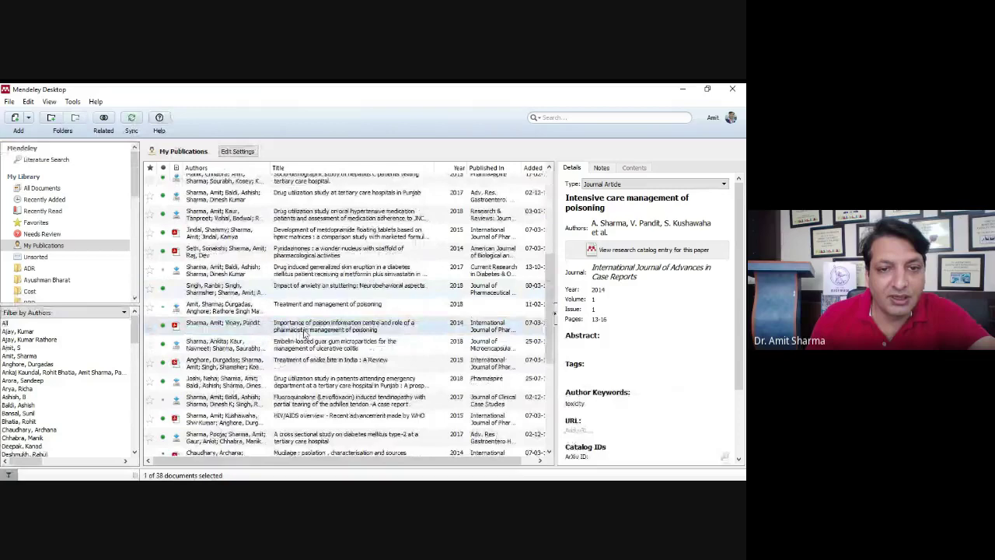
{"action": "scroll", "coordinate": [305, 333], "scroll_direction": "down", "scroll_amount": 1}
{"action": "scroll", "coordinate": [244, 376], "scroll_direction": "down", "scroll_amount": 1}
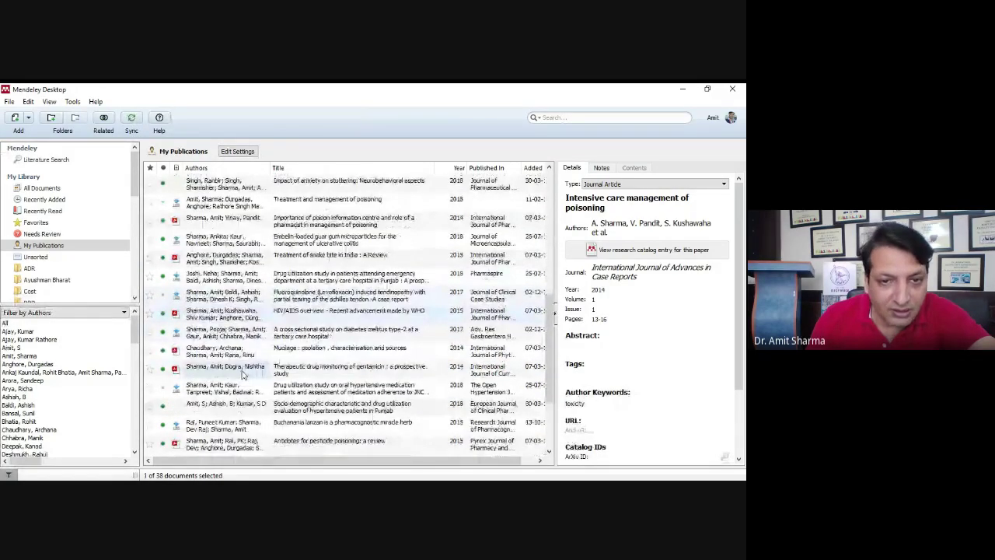
{"action": "left_click", "coordinate": [307, 336]}
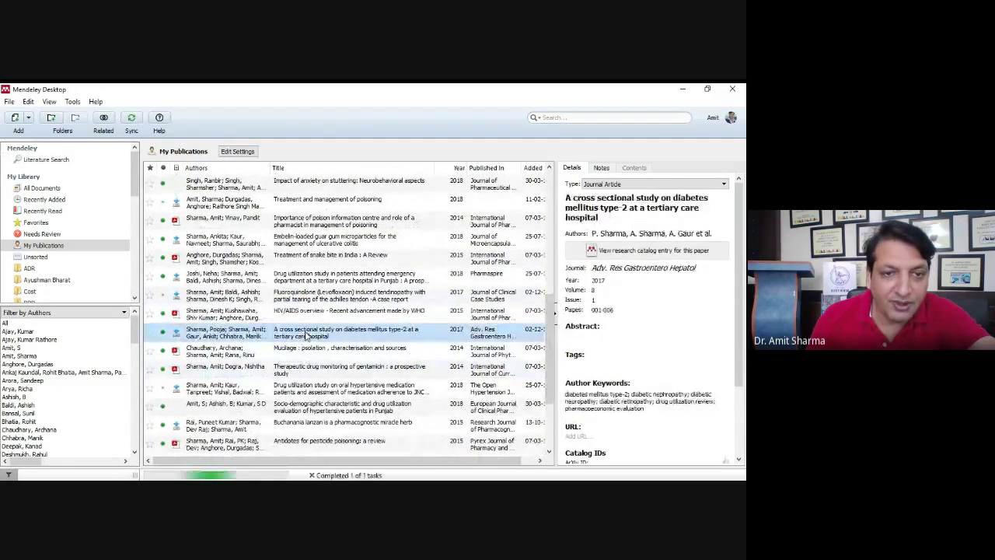
{"action": "double_click", "coordinate": [173, 330]}
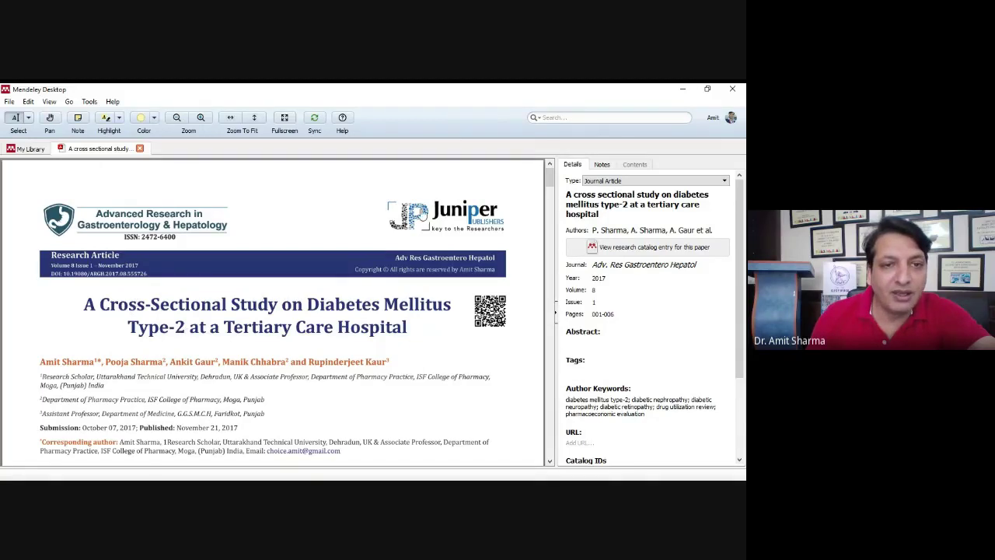
Step: Try to highlight the Methodology paragraph of the paper's abstract in yellow
{"action": "mouse_move", "coordinate": [553, 185]}
{"action": "left_mouse_down"}
{"action": "mouse_move", "coordinate": [552, 234]}
{"action": "mouse_move", "coordinate": [549, 177]}
{"action": "left_mouse_up"}
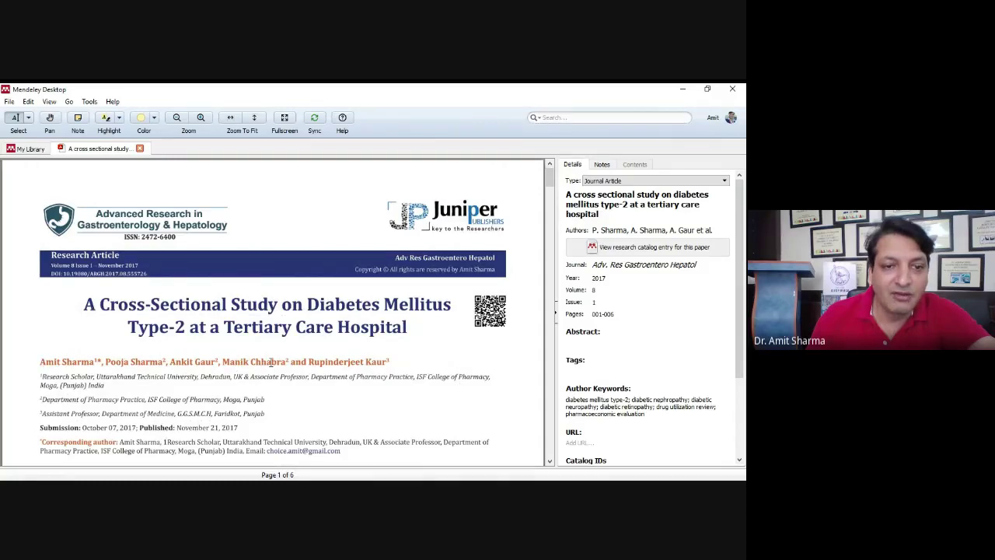
{"action": "scroll", "coordinate": [271, 362], "scroll_direction": "down", "scroll_amount": 5}
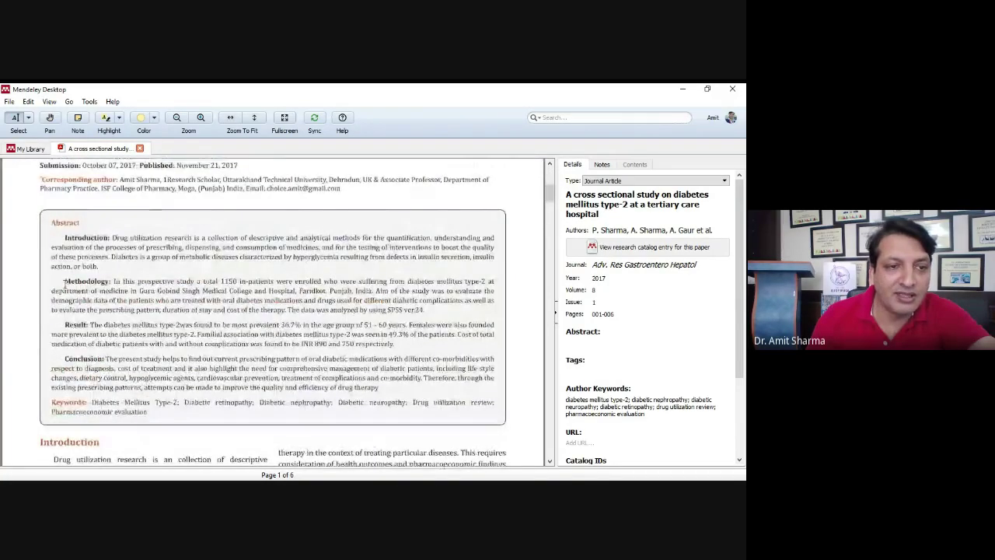
{"action": "left_click_drag", "start_coordinate": [65, 281], "coordinate": [428, 314]}
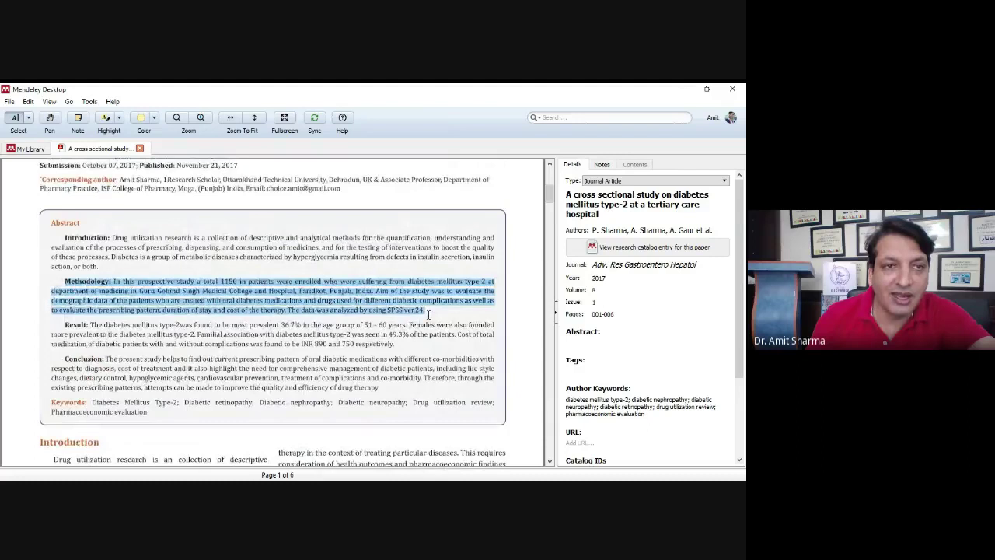
{"action": "left_click", "coordinate": [154, 117]}
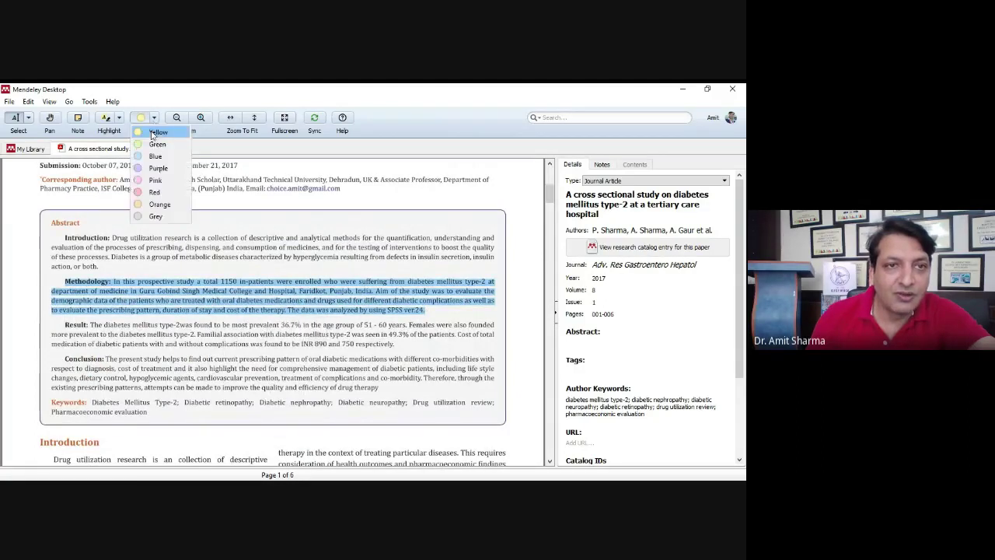
{"action": "left_click", "coordinate": [154, 133]}
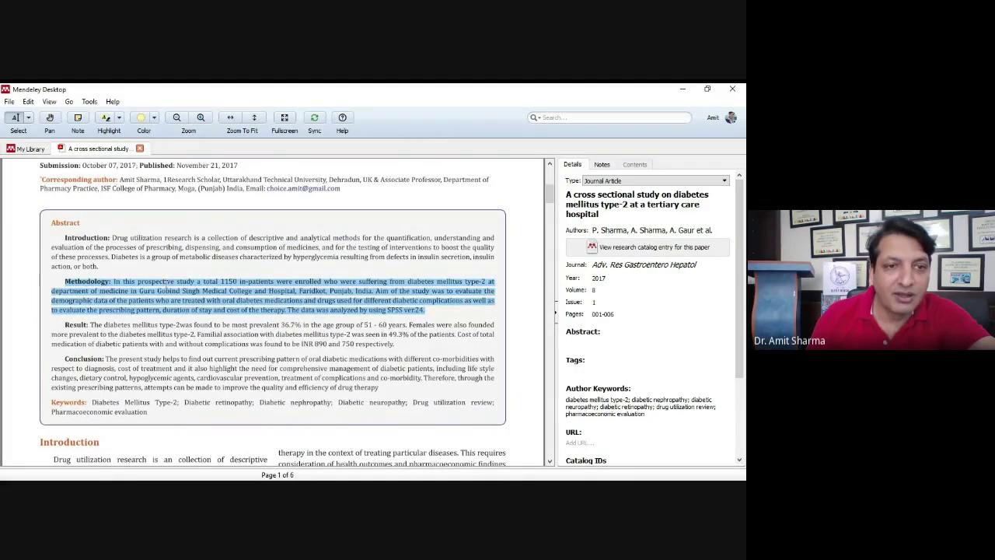
{"action": "left_click", "coordinate": [166, 283]}
{"action": "left_click_drag", "start_coordinate": [114, 281], "coordinate": [425, 310]}
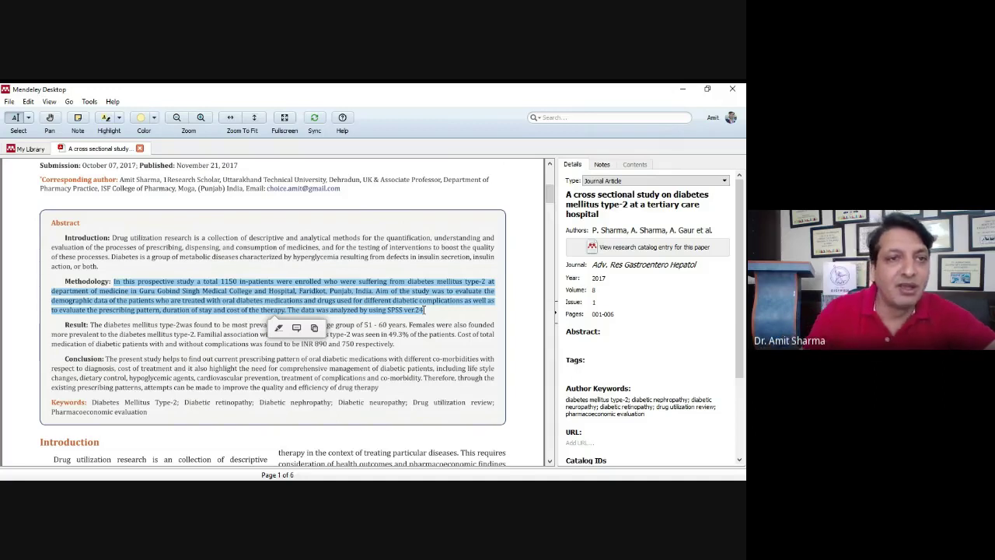
{"action": "left_click", "coordinate": [121, 117]}
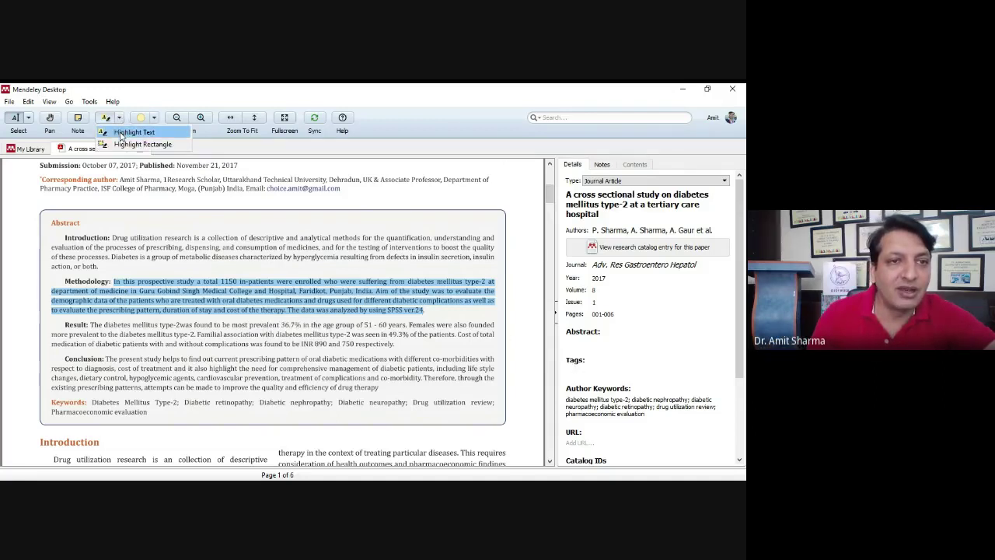
{"action": "left_click", "coordinate": [140, 121]}
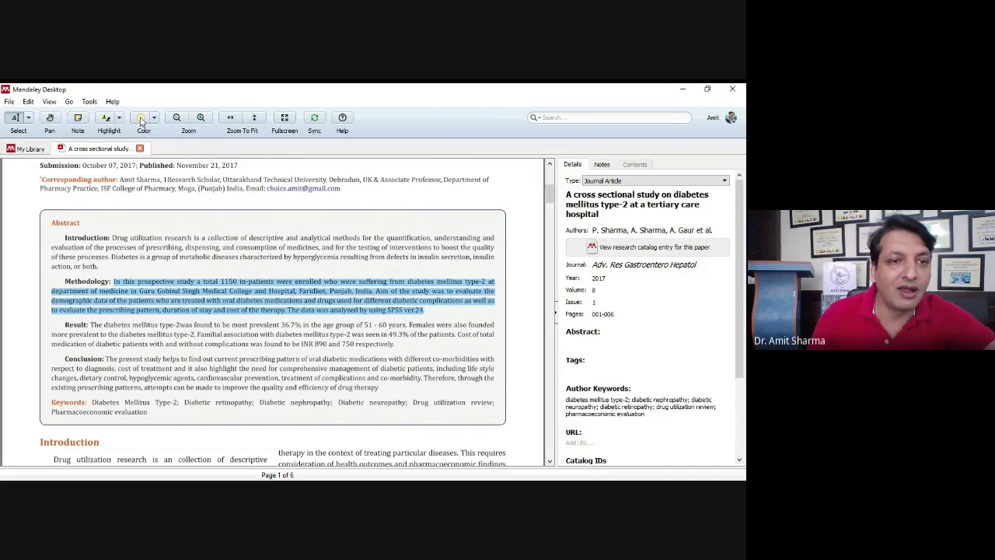
Step: Highlight the abstract's Methodology text in pink, from "In this prospective study" to "SPSS ver24"
{"action": "left_click", "coordinate": [141, 121]}
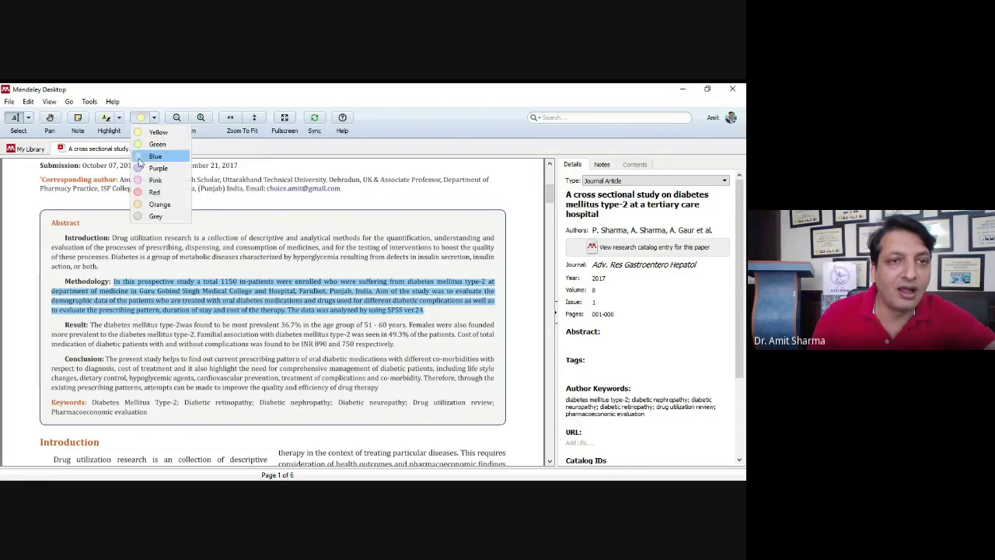
{"action": "left_click", "coordinate": [155, 180]}
{"action": "left_click", "coordinate": [117, 278]}
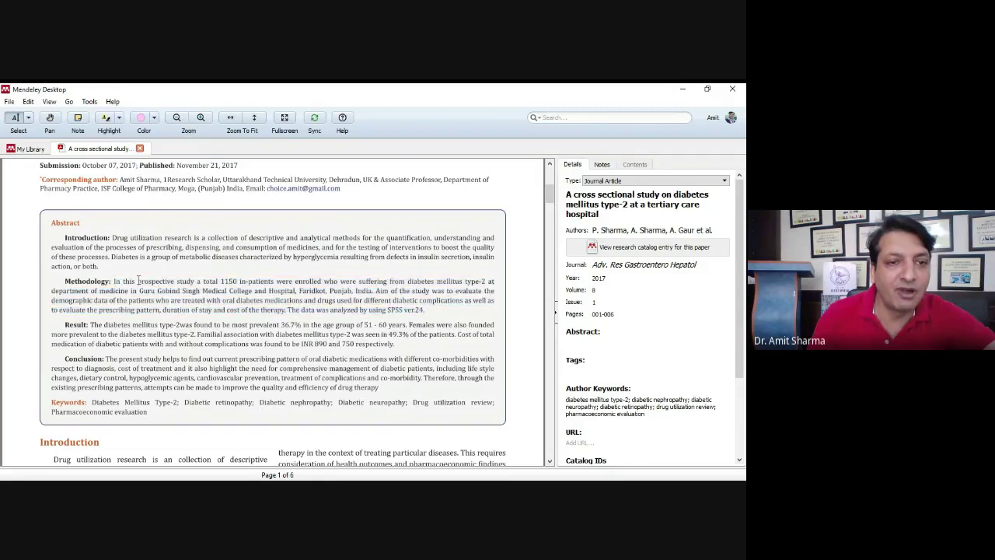
{"action": "left_click_drag", "start_coordinate": [115, 280], "coordinate": [426, 309]}
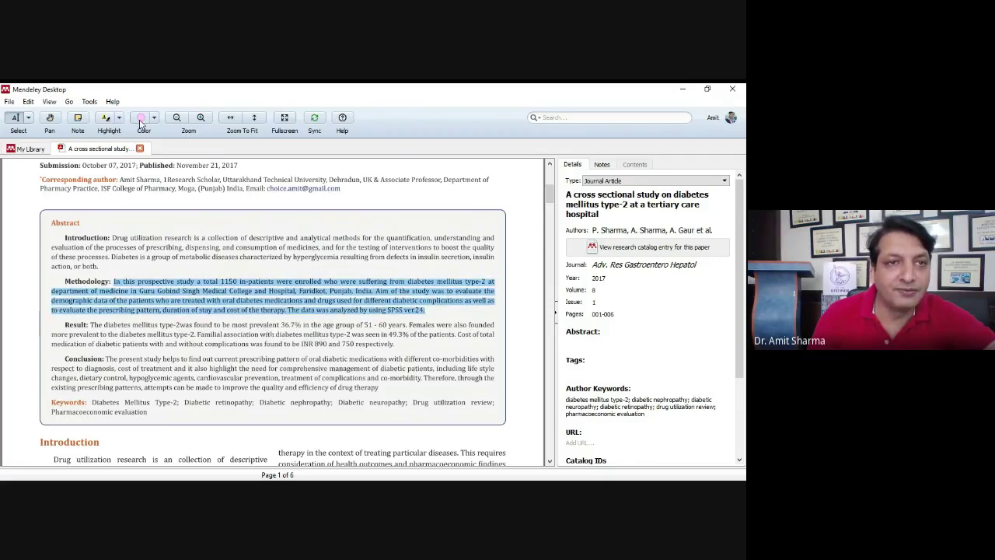
{"action": "left_click", "coordinate": [153, 282]}
{"action": "left_click_drag", "start_coordinate": [116, 281], "coordinate": [425, 310]}
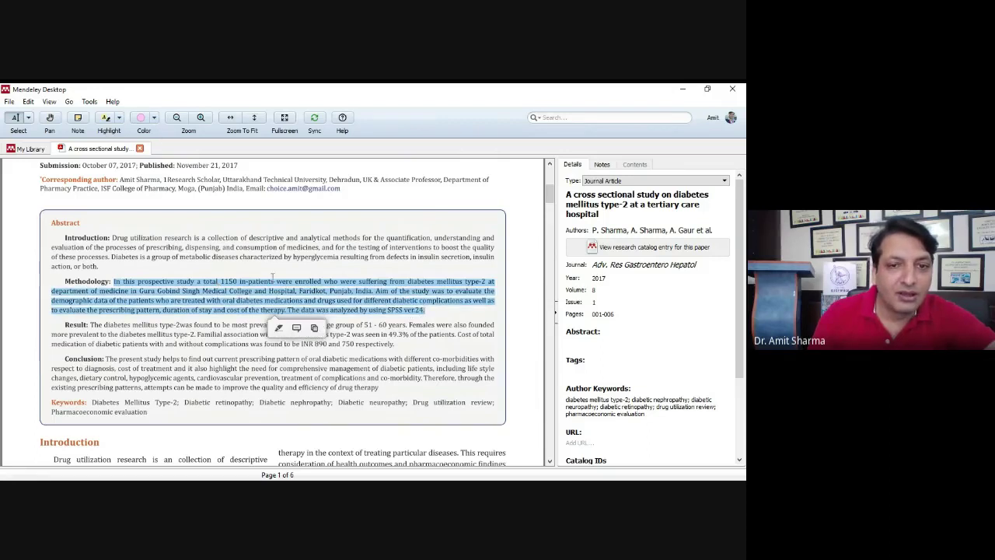
{"action": "left_click", "coordinate": [278, 328]}
Step: Check the pink highlight's options and its author and time details, and close the paper
{"action": "left_click", "coordinate": [244, 307]}
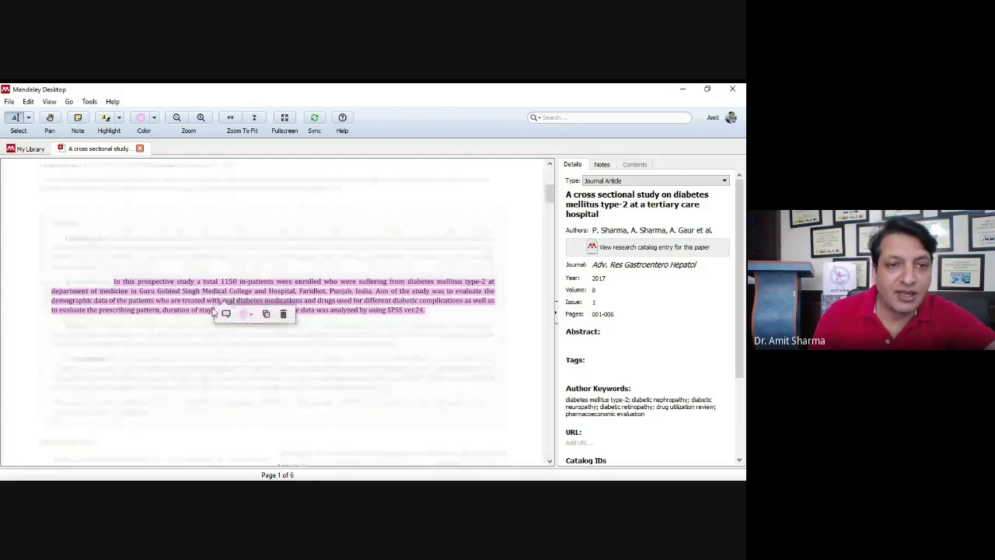
{"action": "left_click", "coordinate": [302, 273]}
{"action": "left_click", "coordinate": [334, 274]}
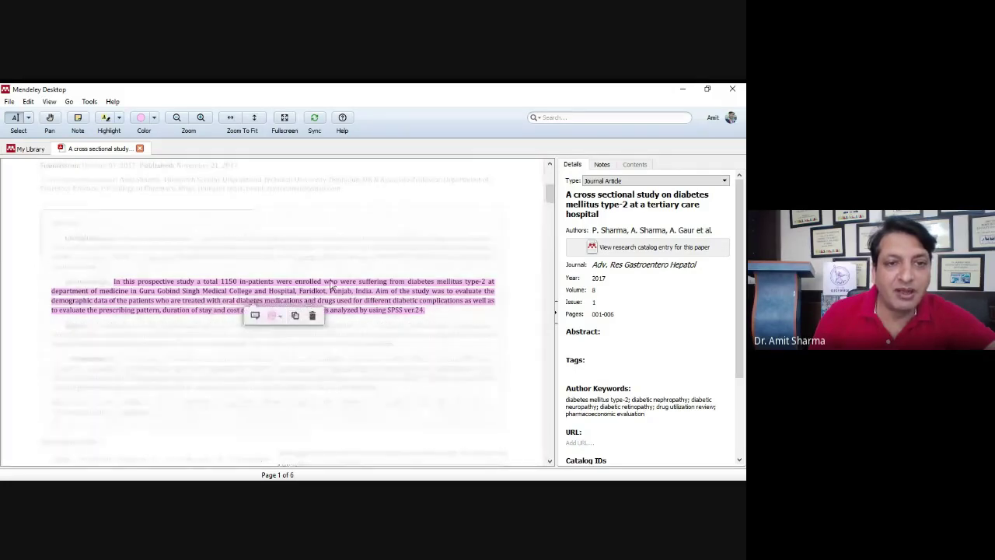
{"action": "mouse_move", "coordinate": [419, 309]}
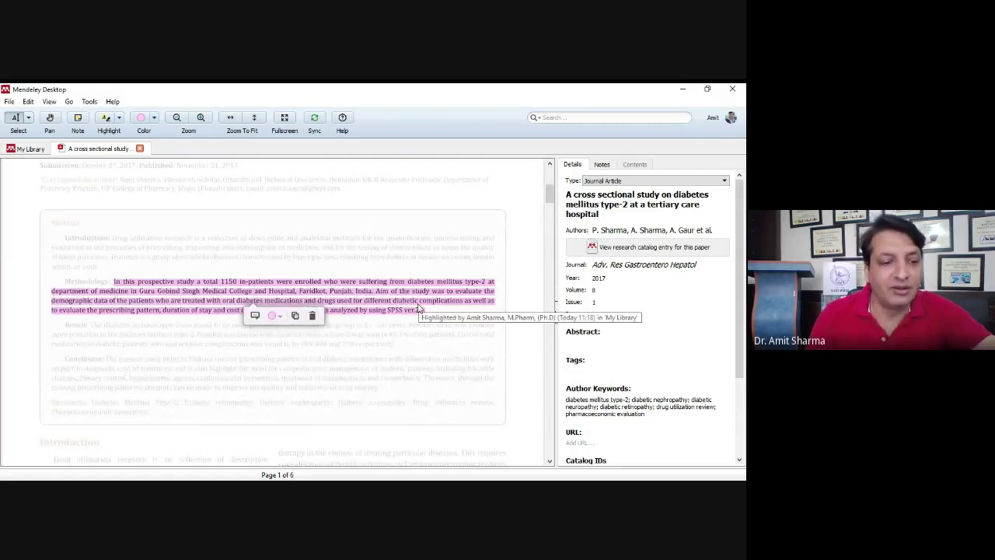
{"action": "left_click", "coordinate": [437, 320]}
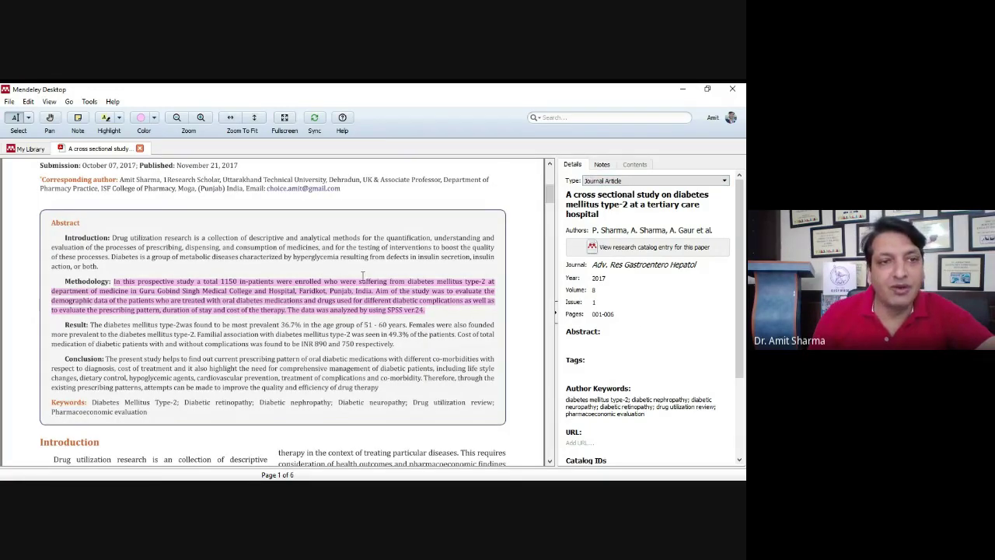
{"action": "left_click", "coordinate": [139, 149]}
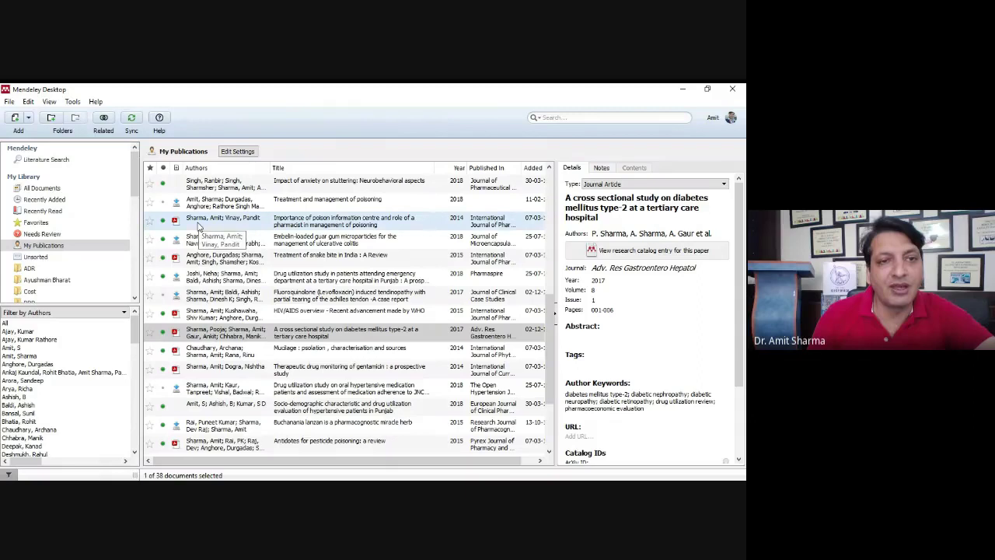
Step: Browse the library folders ADR, Cost, DM, Drug Interaction and Drug related Problems
{"action": "mouse_move", "coordinate": [136, 181]}
{"action": "left_mouse_down"}
{"action": "mouse_move", "coordinate": [137, 208]}
{"action": "mouse_move", "coordinate": [135, 199]}
{"action": "left_mouse_up"}
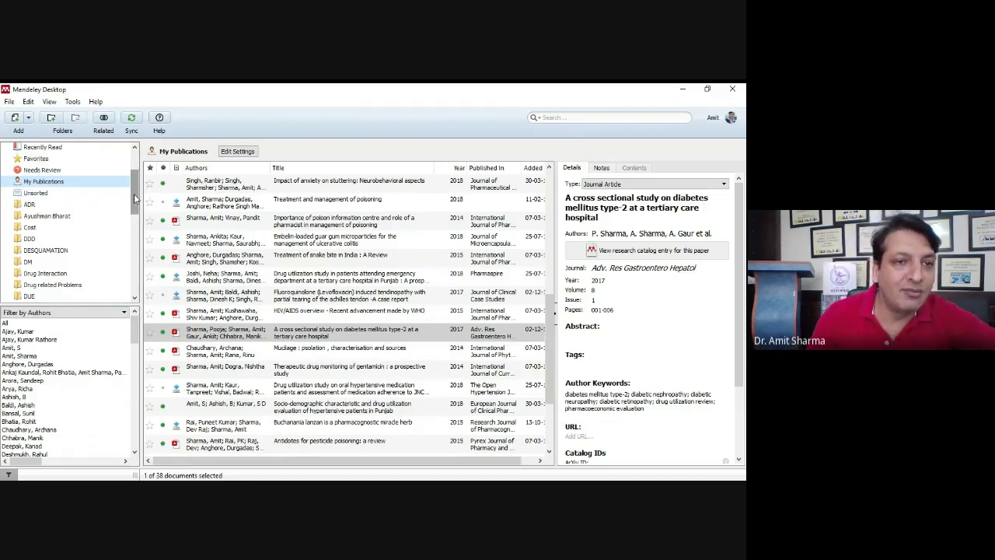
{"action": "mouse_move", "coordinate": [133, 169]}
{"action": "left_mouse_down"}
{"action": "mouse_move", "coordinate": [135, 255]}
{"action": "mouse_move", "coordinate": [133, 173]}
{"action": "left_mouse_up"}
{"action": "left_click", "coordinate": [35, 185]}
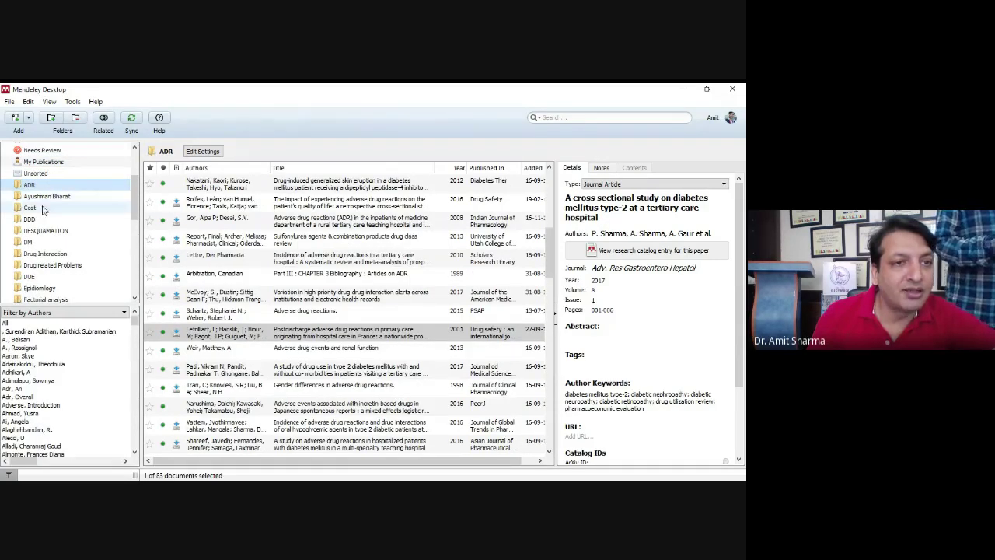
{"action": "left_click", "coordinate": [33, 209]}
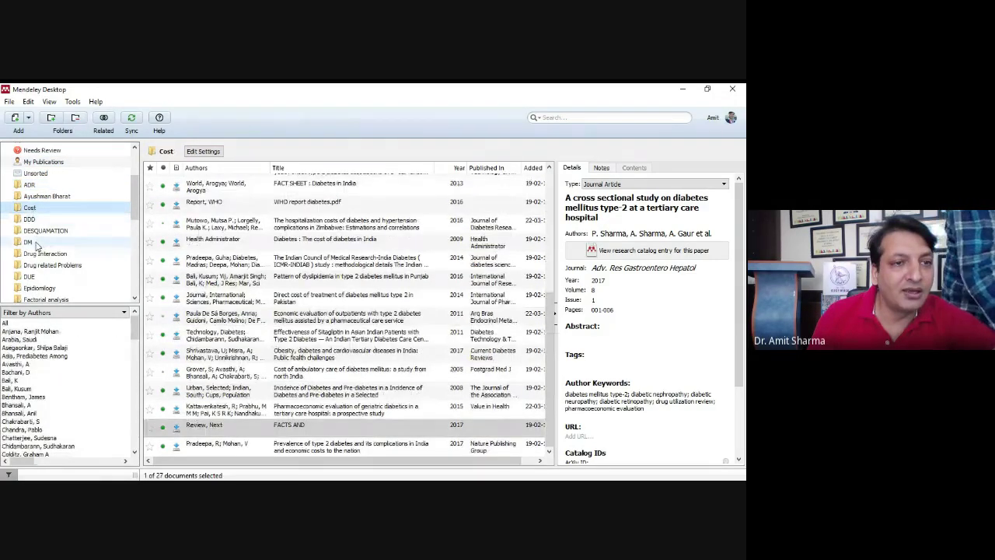
{"action": "left_click", "coordinate": [36, 243]}
{"action": "left_click", "coordinate": [39, 254]}
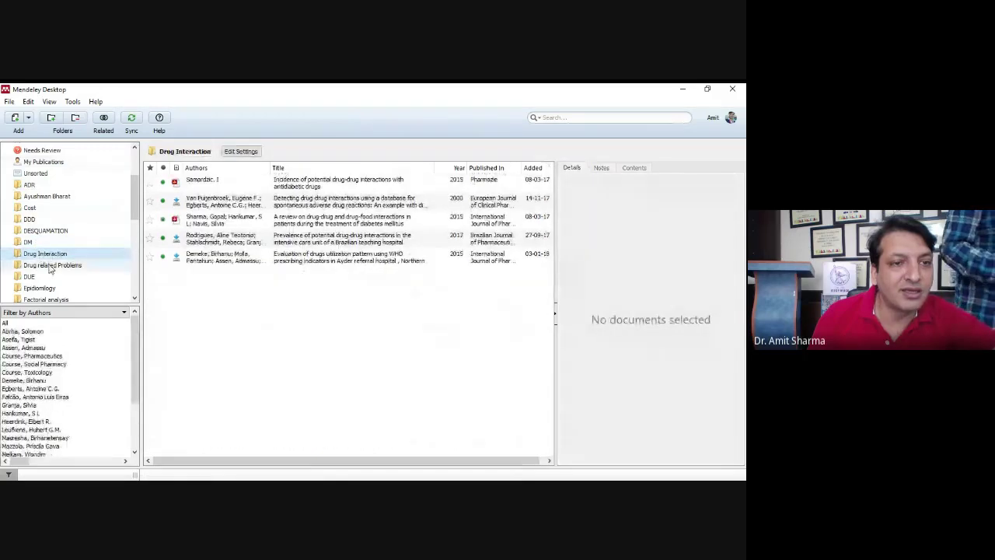
{"action": "left_click", "coordinate": [43, 266]}
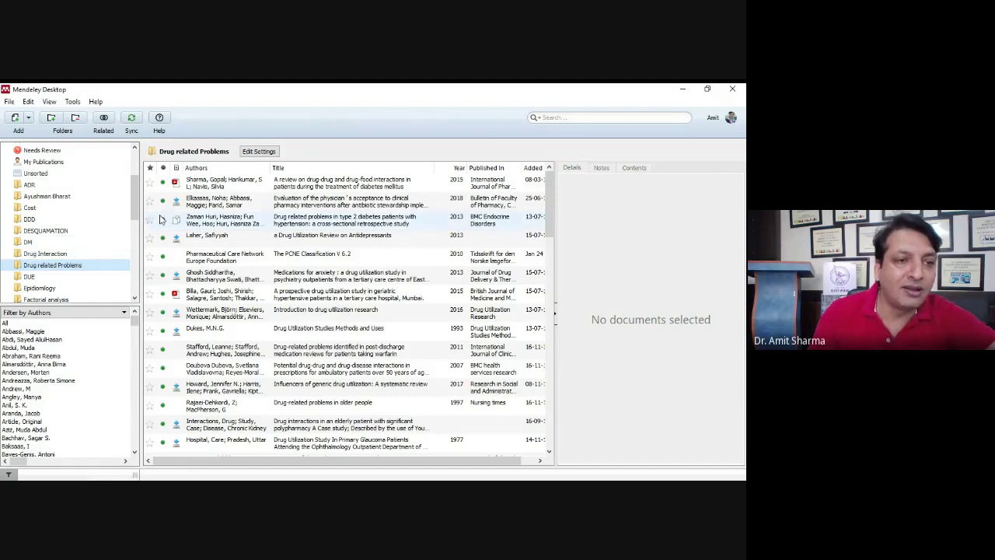
Step: Look through the list of documents stored in the DM folder
{"action": "left_click", "coordinate": [29, 243]}
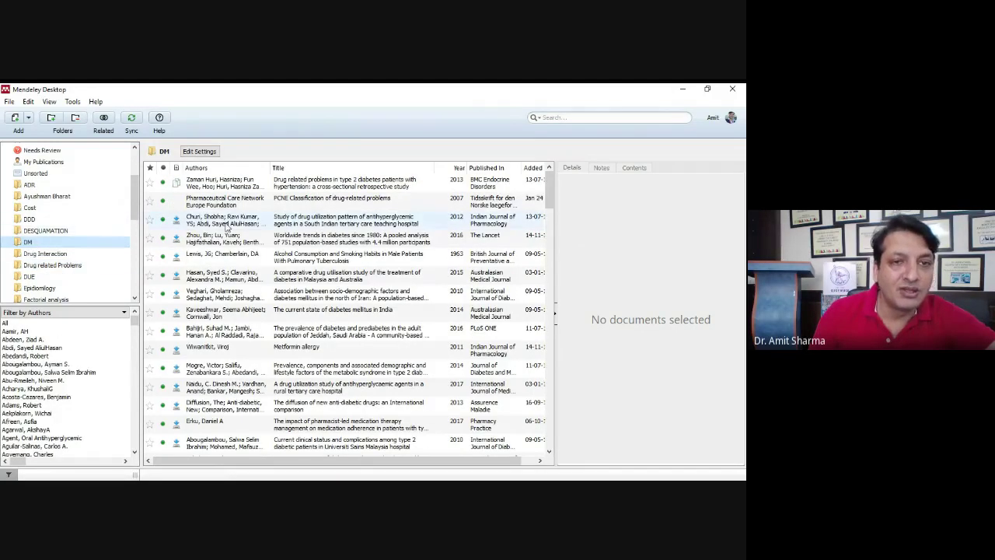
{"action": "scroll", "coordinate": [284, 207], "scroll_direction": "down", "scroll_amount": 1}
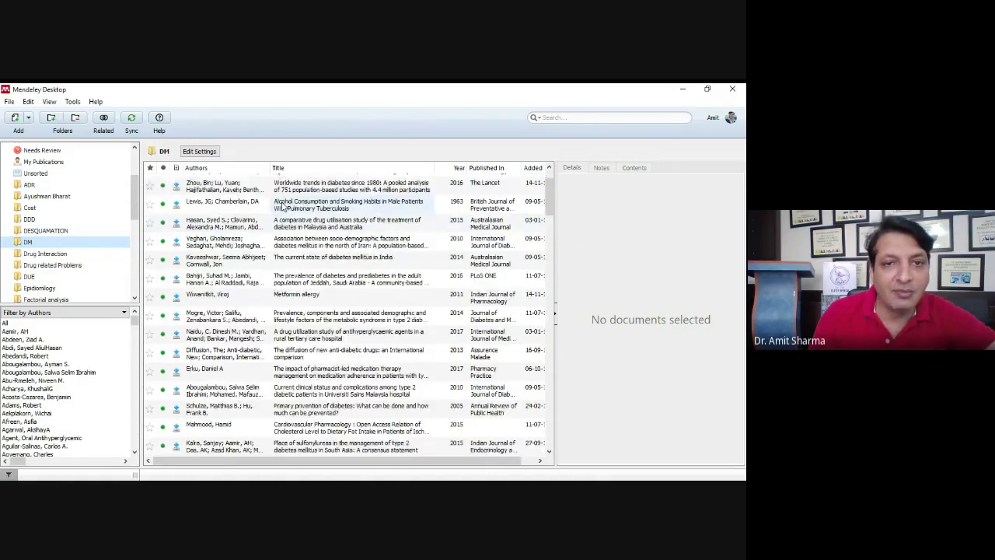
{"action": "scroll", "coordinate": [284, 206], "scroll_direction": "down", "scroll_amount": 8}
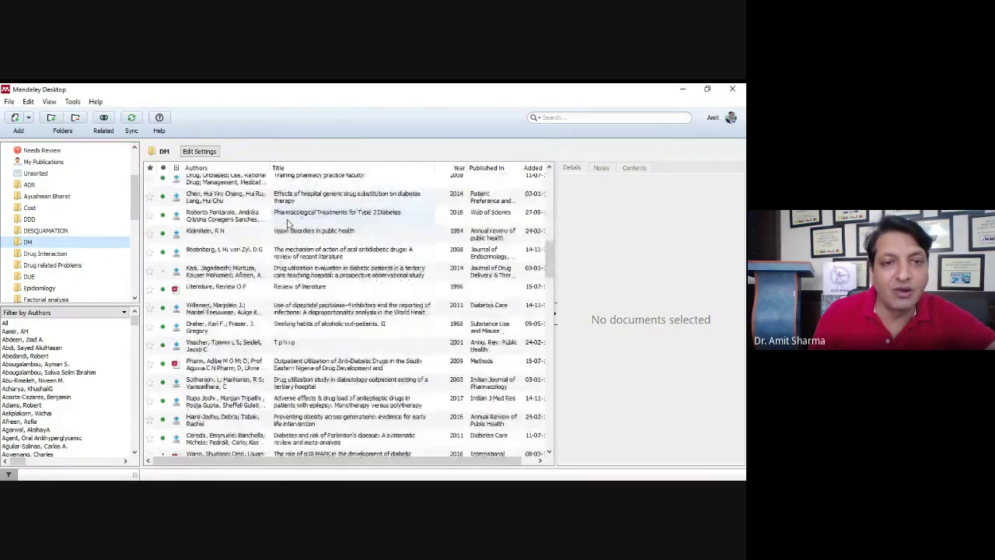
{"action": "scroll", "coordinate": [284, 230], "scroll_direction": "down", "scroll_amount": 6}
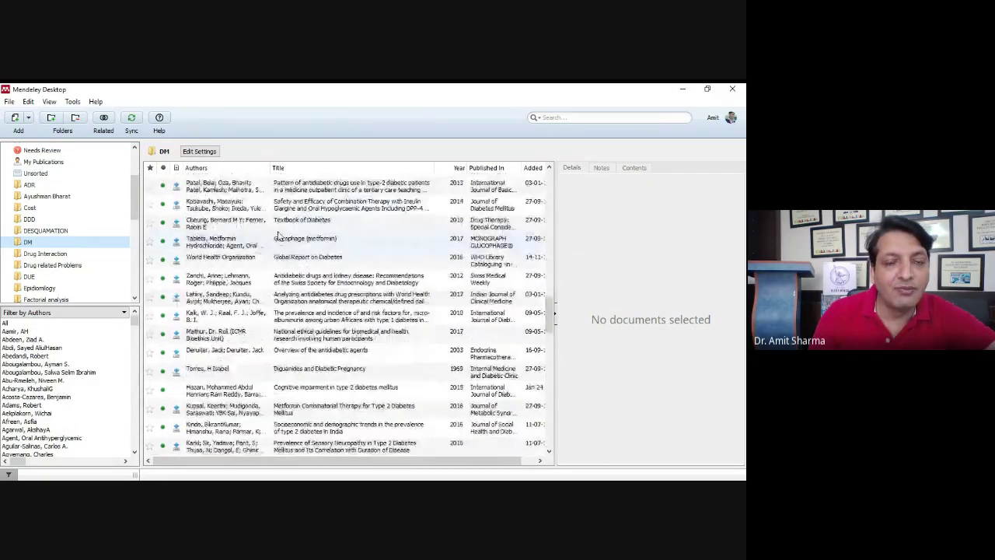
{"action": "scroll", "coordinate": [132, 177], "scroll_direction": "up", "scroll_amount": 3}
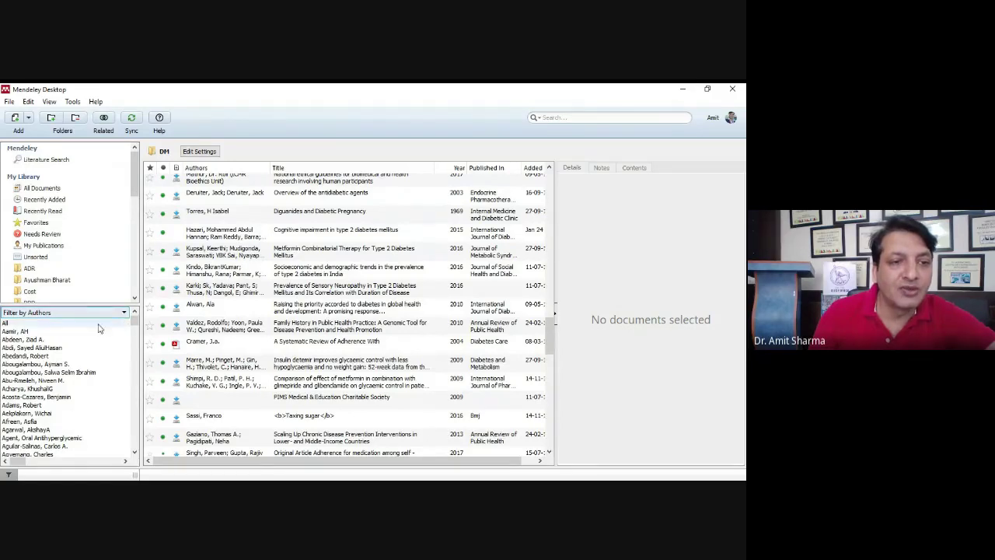
Step: Filter the DM folder by the author keyword "allergy" and view the details of "Metformin allergy"
{"action": "left_click", "coordinate": [120, 315]}
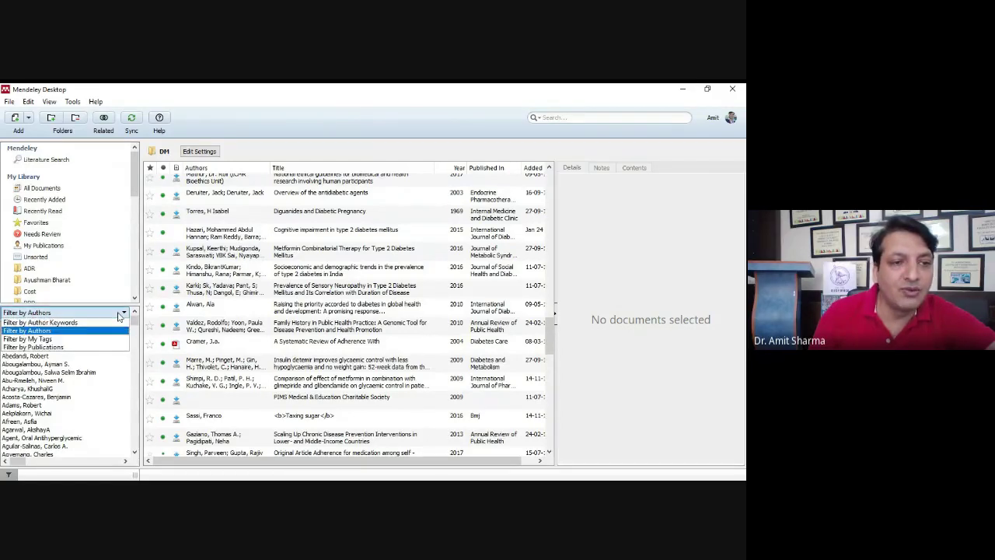
{"action": "left_click", "coordinate": [69, 323]}
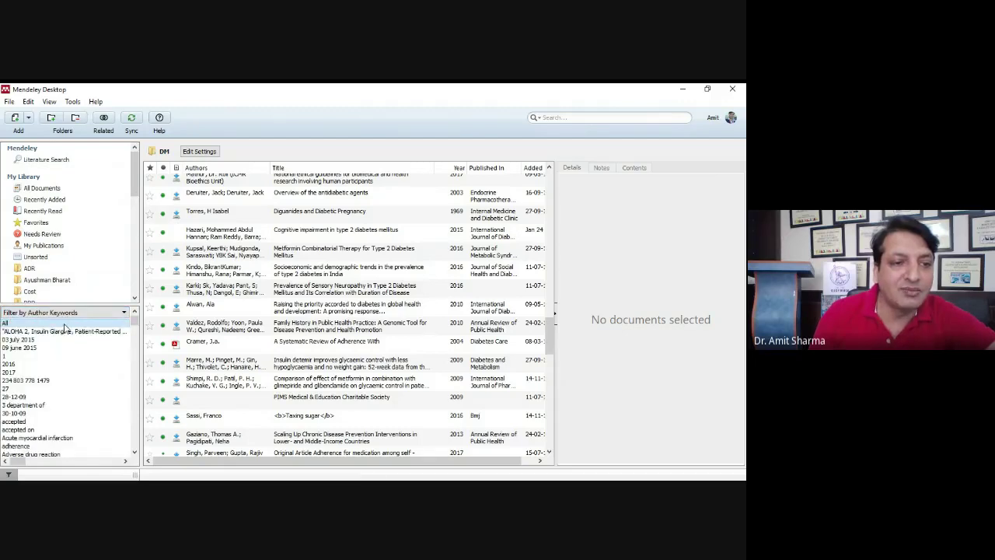
{"action": "scroll", "coordinate": [60, 345], "scroll_direction": "down", "scroll_amount": 1}
{"action": "scroll", "coordinate": [61, 346], "scroll_direction": "down", "scroll_amount": 3}
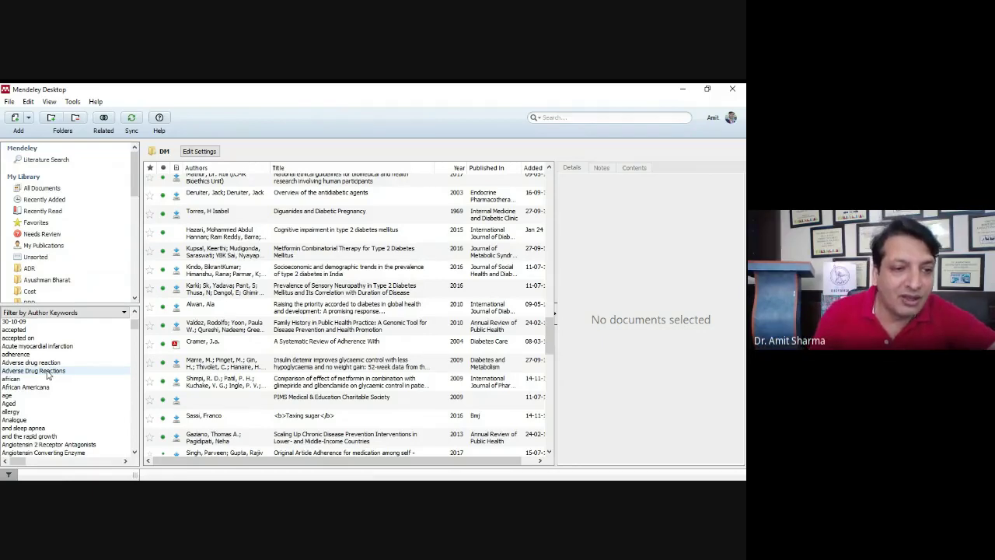
{"action": "left_click", "coordinate": [11, 411]}
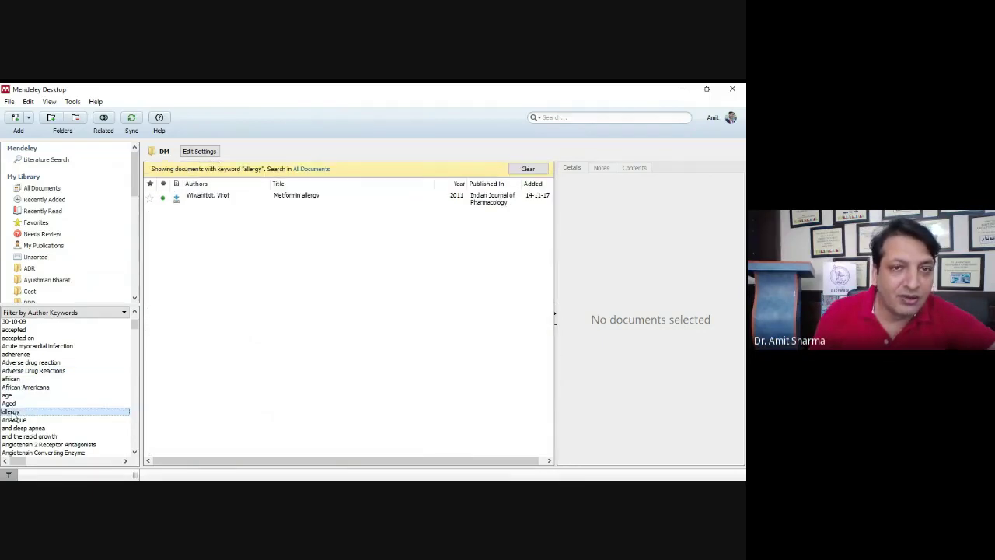
{"action": "left_click", "coordinate": [273, 202]}
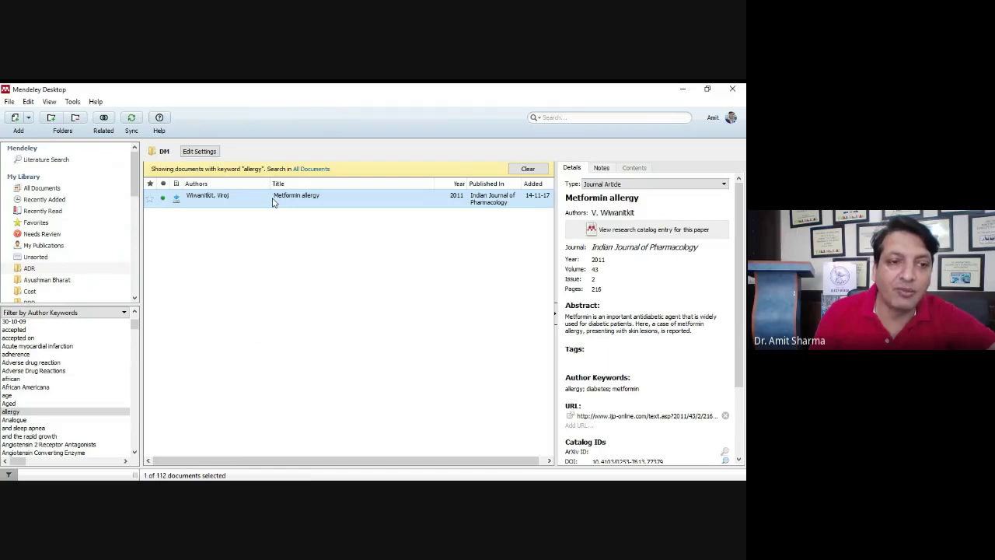
Step: Filter the DM folder by the author keyword "Angiotensin Converting Enzyme"
{"action": "scroll", "coordinate": [70, 411], "scroll_direction": "down", "scroll_amount": 3}
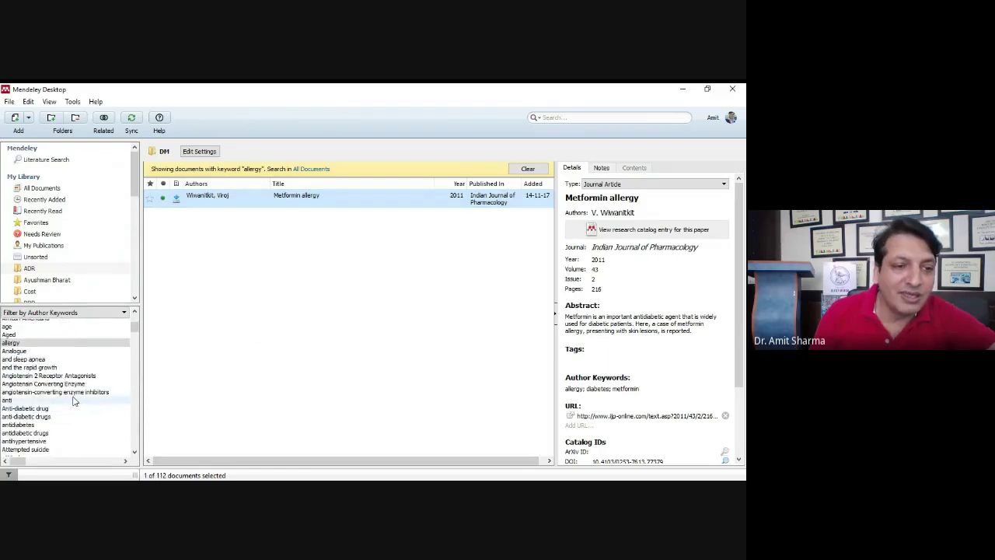
{"action": "scroll", "coordinate": [73, 403], "scroll_direction": "down", "scroll_amount": 5}
{"action": "scroll", "coordinate": [73, 399], "scroll_direction": "up", "scroll_amount": 2}
{"action": "scroll", "coordinate": [73, 396], "scroll_direction": "up", "scroll_amount": 2}
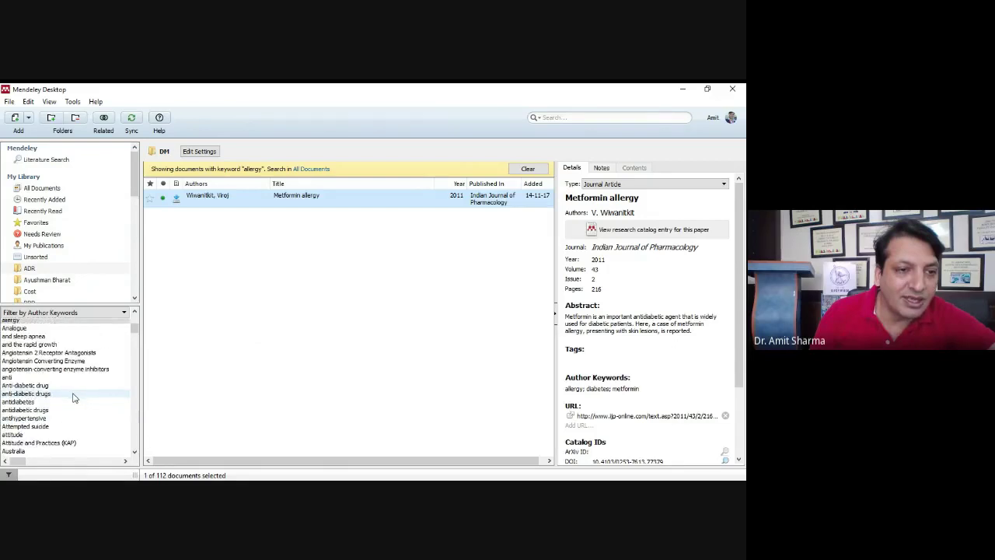
{"action": "left_click", "coordinate": [62, 361]}
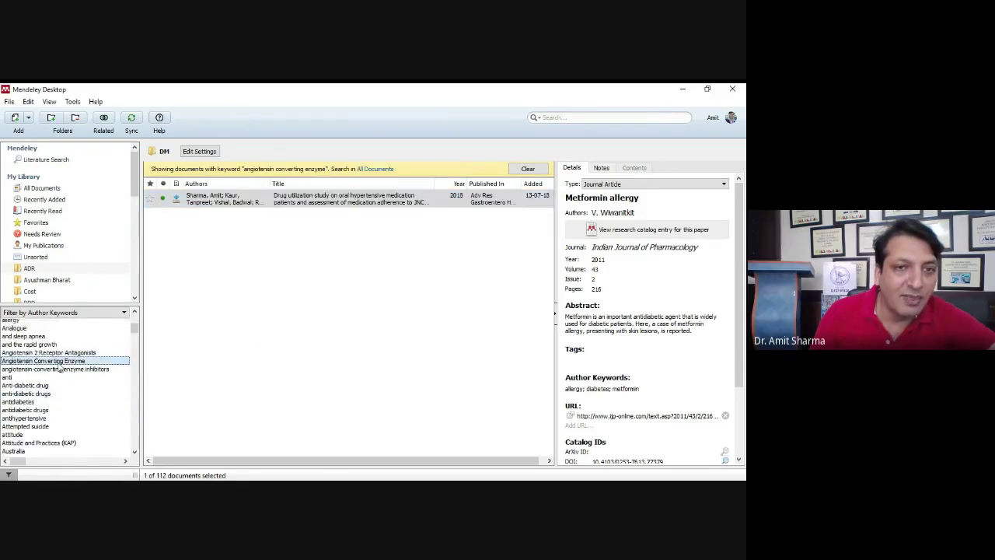
Step: Show the My Publications collection and clear the "angiotensin converting enzyme" keyword filter
{"action": "left_click", "coordinate": [276, 202]}
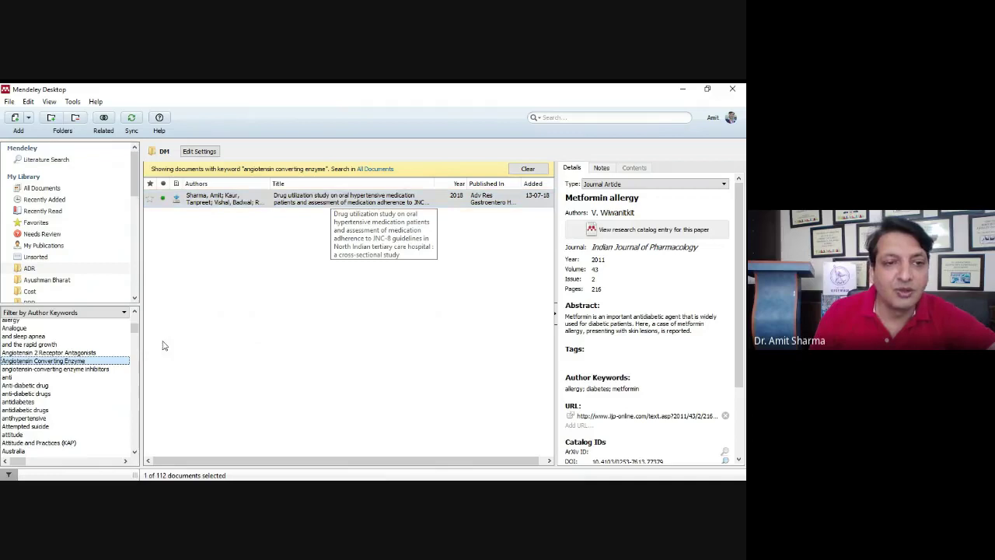
{"action": "left_click_drag", "start_coordinate": [135, 326], "coordinate": [134, 321]}
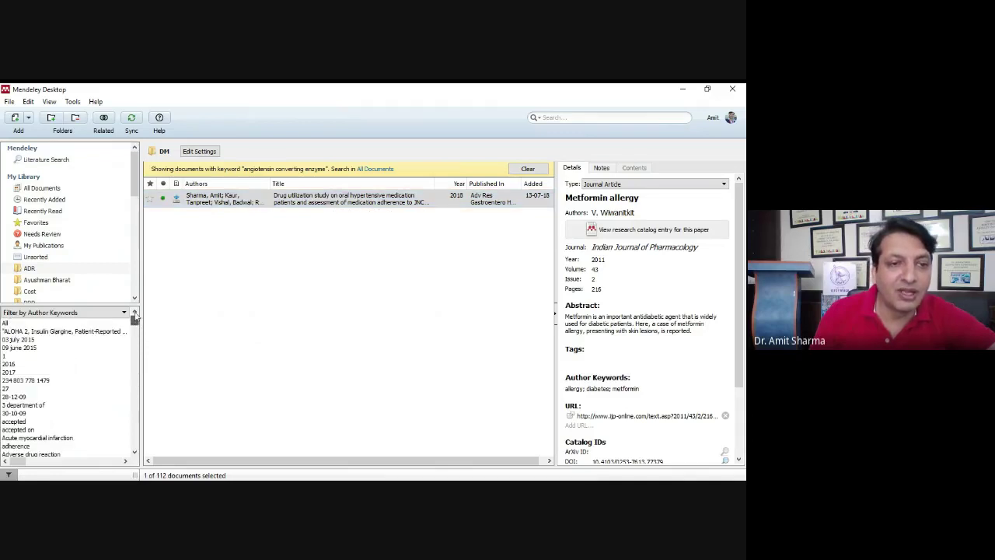
{"action": "left_click_drag", "start_coordinate": [136, 187], "coordinate": [137, 227]}
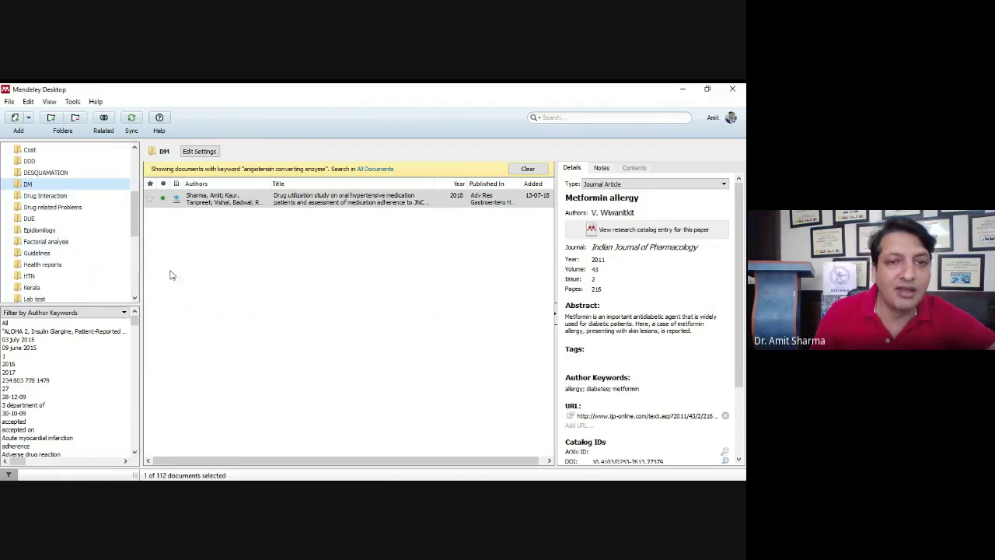
{"action": "left_click_drag", "start_coordinate": [136, 223], "coordinate": [135, 167]}
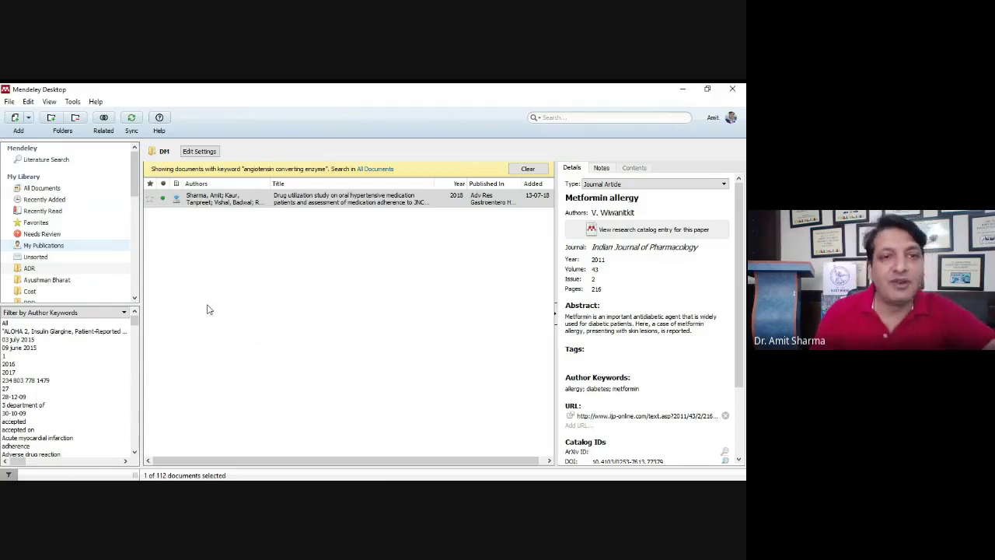
{"action": "left_click", "coordinate": [37, 246]}
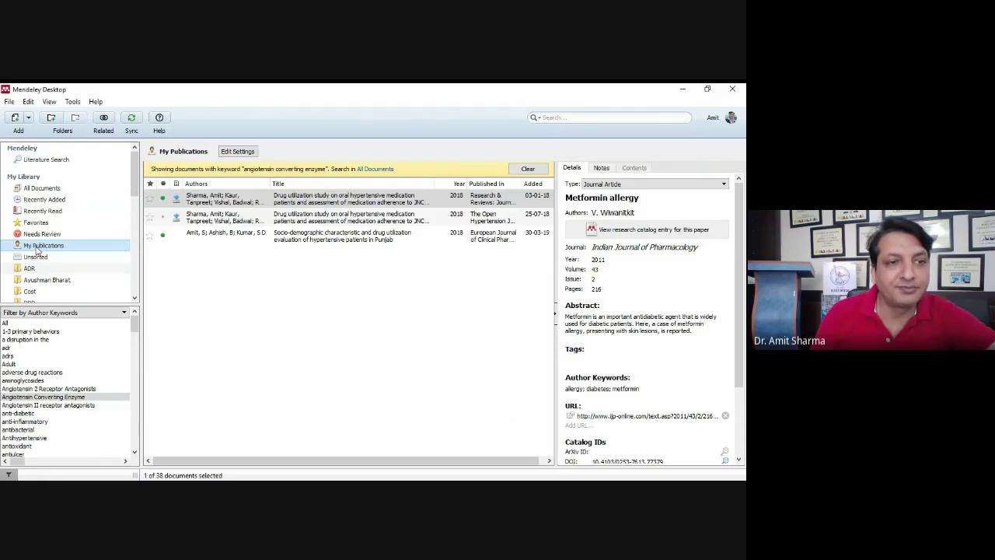
{"action": "left_click", "coordinate": [527, 169]}
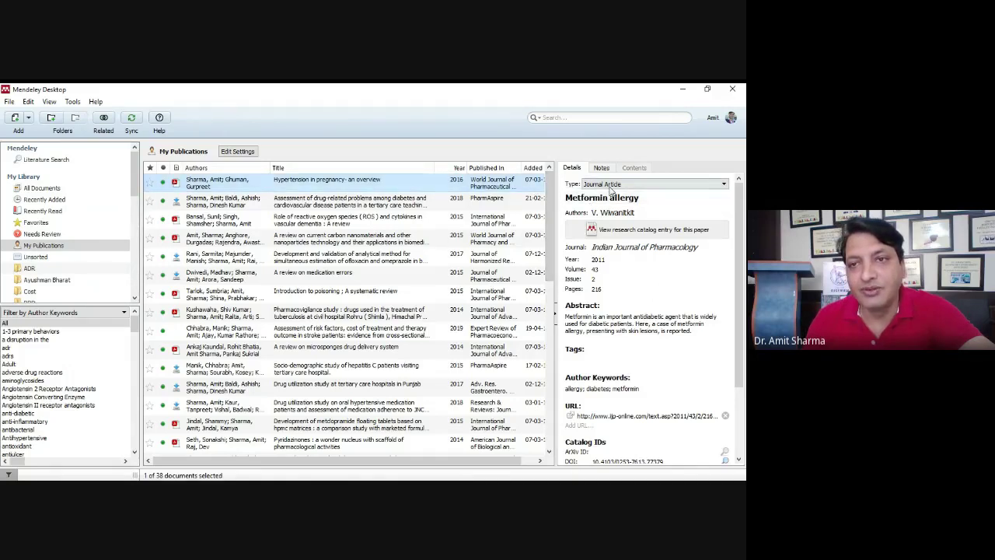
Step: Review the available document types and the author entry of "Metformin allergy", keeping its type as Journal Article
{"action": "left_click", "coordinate": [609, 187]}
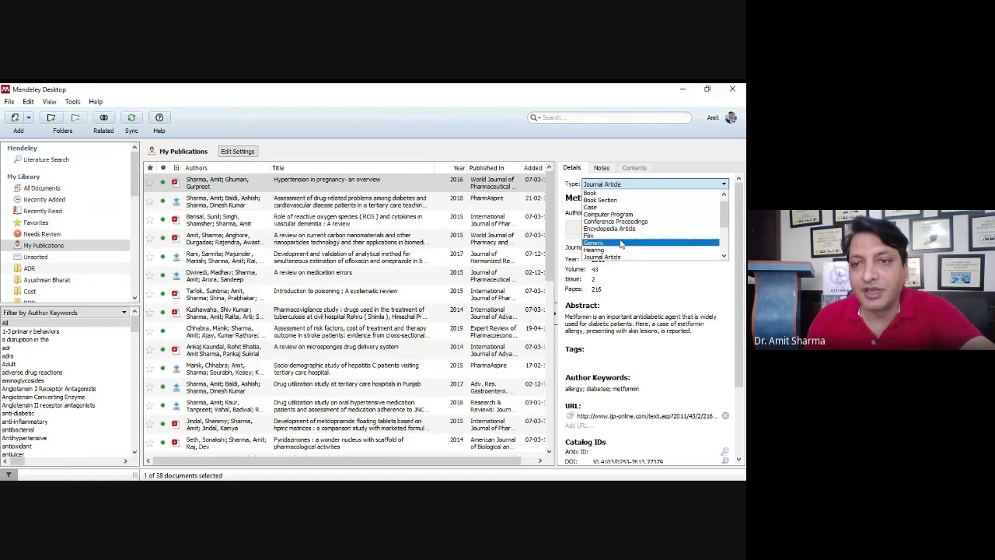
{"action": "scroll", "coordinate": [618, 245], "scroll_direction": "down", "scroll_amount": 1}
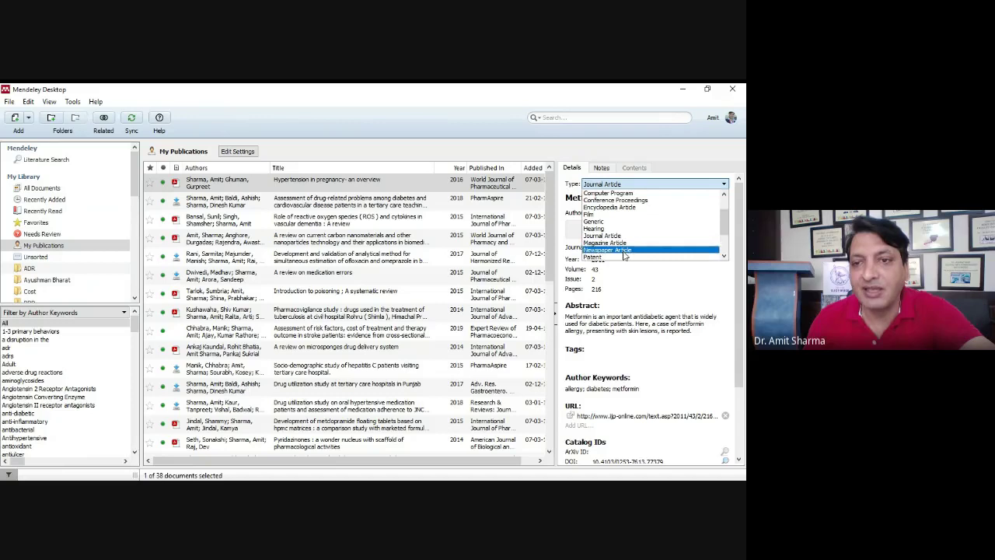
{"action": "scroll", "coordinate": [623, 255], "scroll_direction": "down", "scroll_amount": 1}
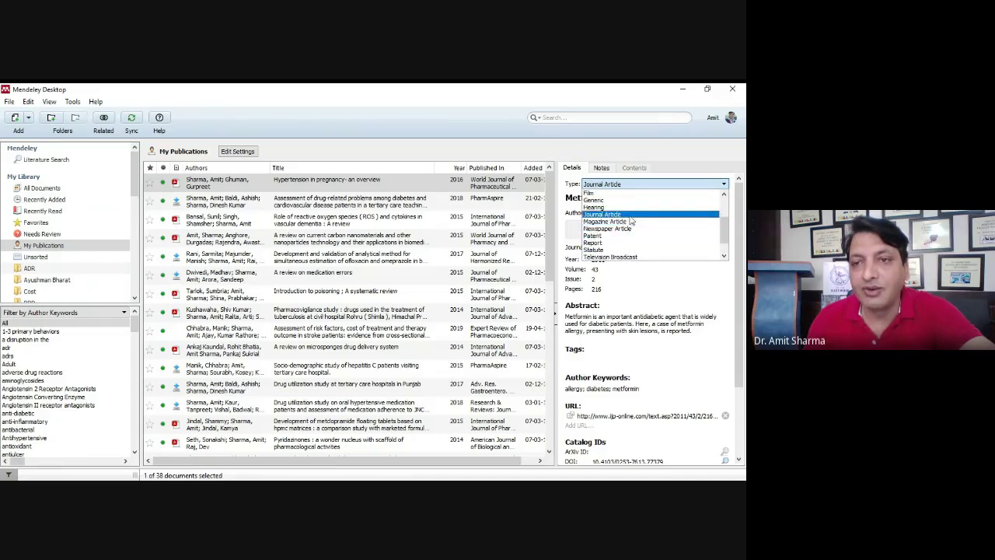
{"action": "left_click", "coordinate": [631, 215]}
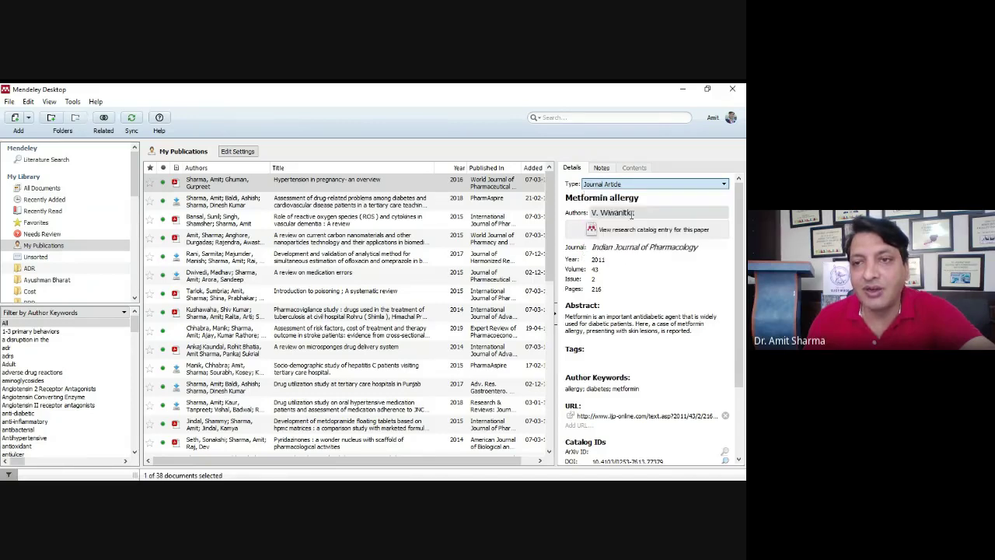
{"action": "left_click", "coordinate": [637, 212]}
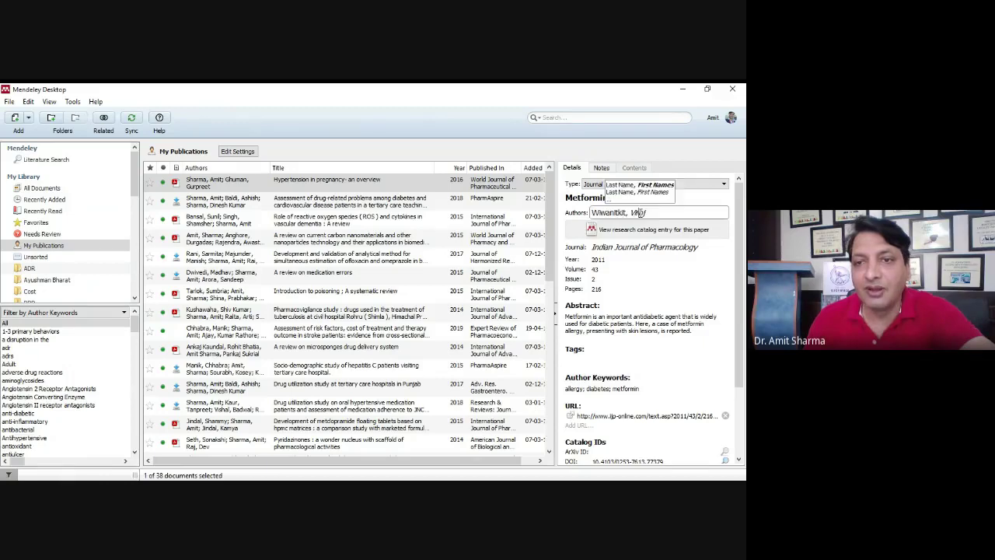
{"action": "left_click", "coordinate": [583, 201]}
Step: Open the paper "Hypertension in pregnancy- an overview" for viewing and close it again
{"action": "left_click", "coordinate": [335, 187]}
{"action": "double_click", "coordinate": [336, 187]}
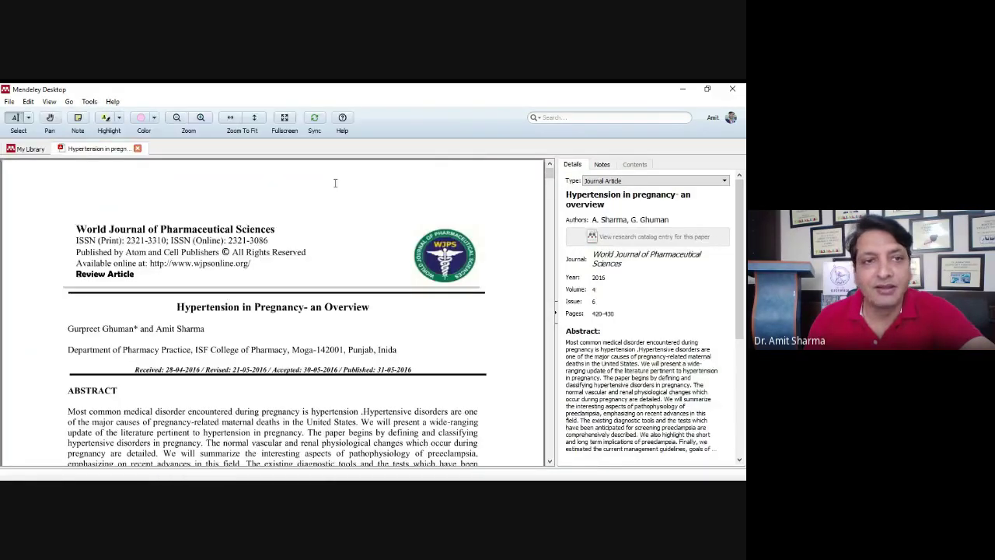
{"action": "left_click", "coordinate": [137, 149]}
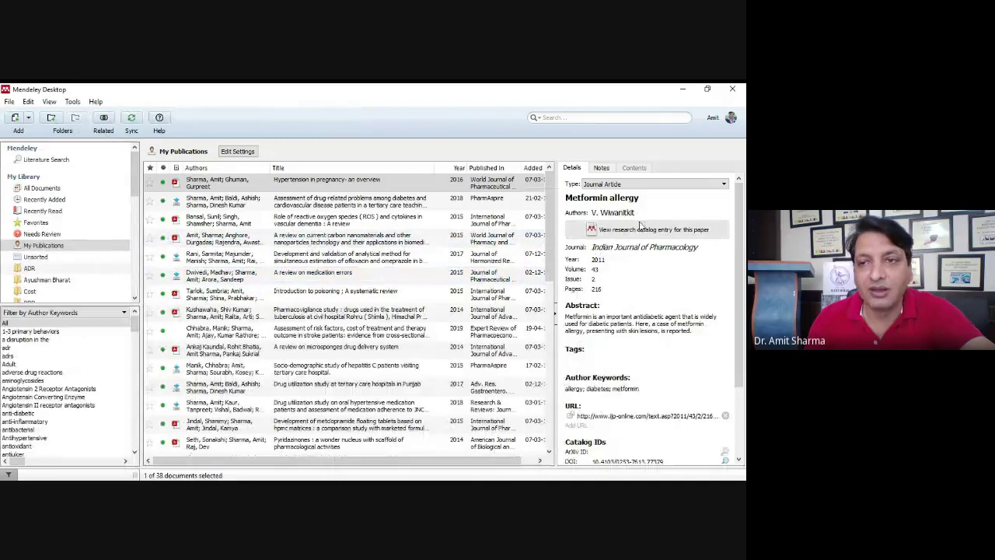
Step: View the details of the pharmacovigilance study on tuberculosis drugs and check its document type
{"action": "left_click", "coordinate": [307, 312]}
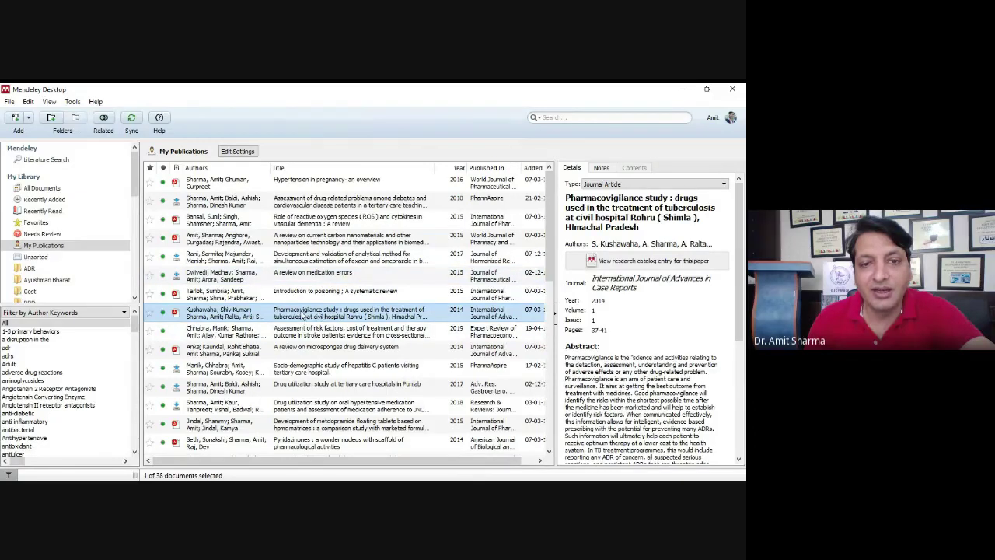
{"action": "left_click", "coordinate": [615, 185]}
{"action": "left_click", "coordinate": [618, 186]}
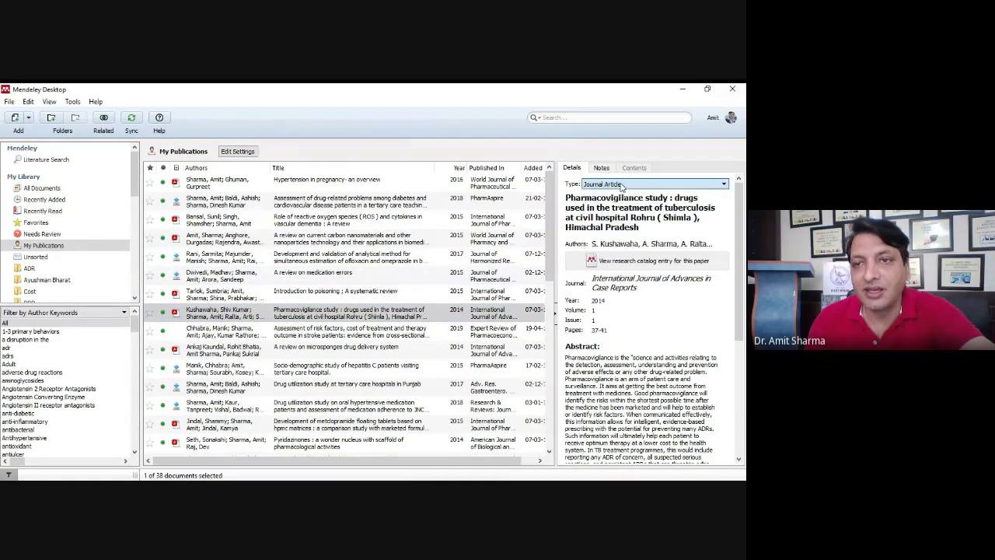
Step: Examine the full title of the pharmacovigilance study in its editable title field, leaving the text as it is
{"action": "left_click", "coordinate": [566, 198]}
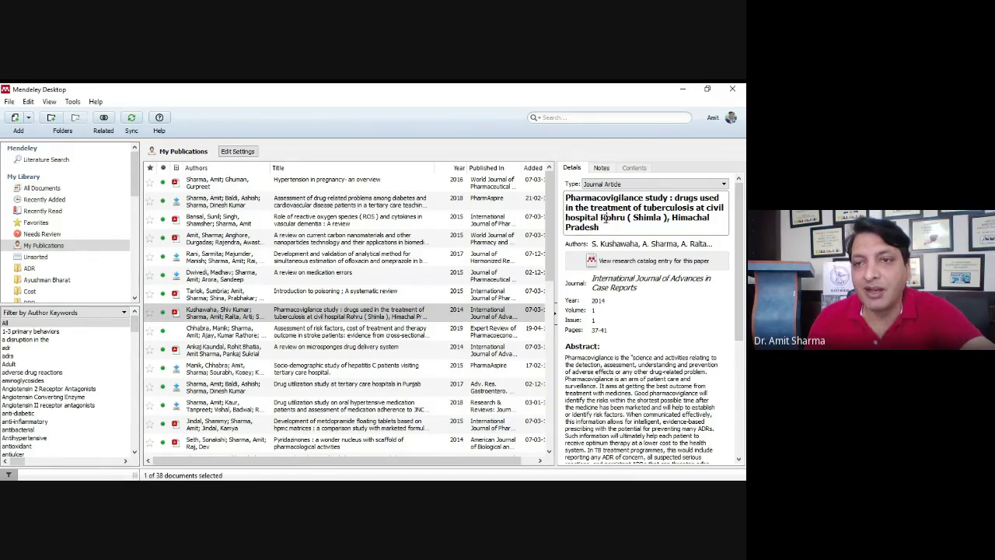
{"action": "left_click_drag", "start_coordinate": [593, 226], "coordinate": [570, 199]}
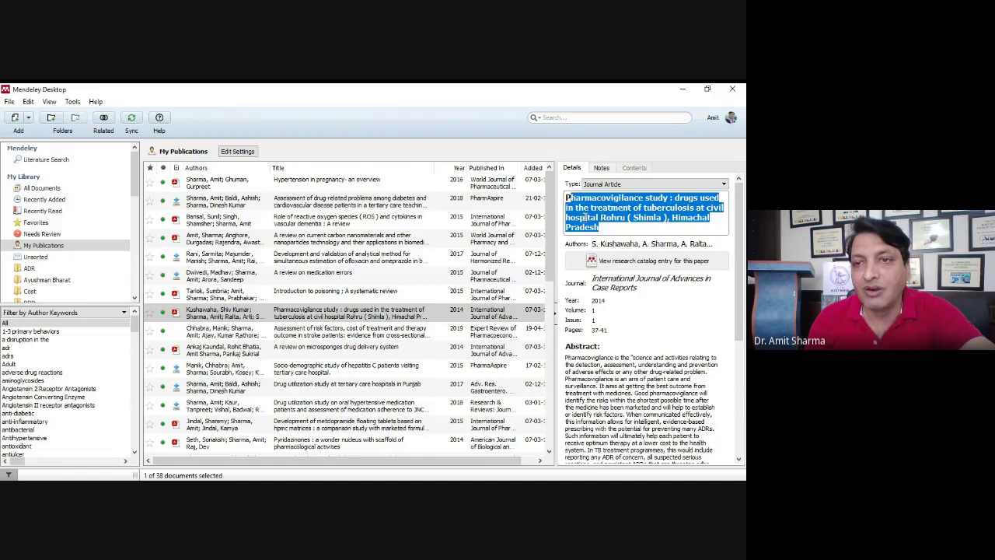
{"action": "left_click", "coordinate": [584, 217]}
{"action": "left_click_drag", "start_coordinate": [601, 227], "coordinate": [567, 199]}
{"action": "double_click", "coordinate": [611, 218]}
{"action": "left_click", "coordinate": [604, 228]}
{"action": "left_click_drag", "start_coordinate": [602, 228], "coordinate": [568, 199]}
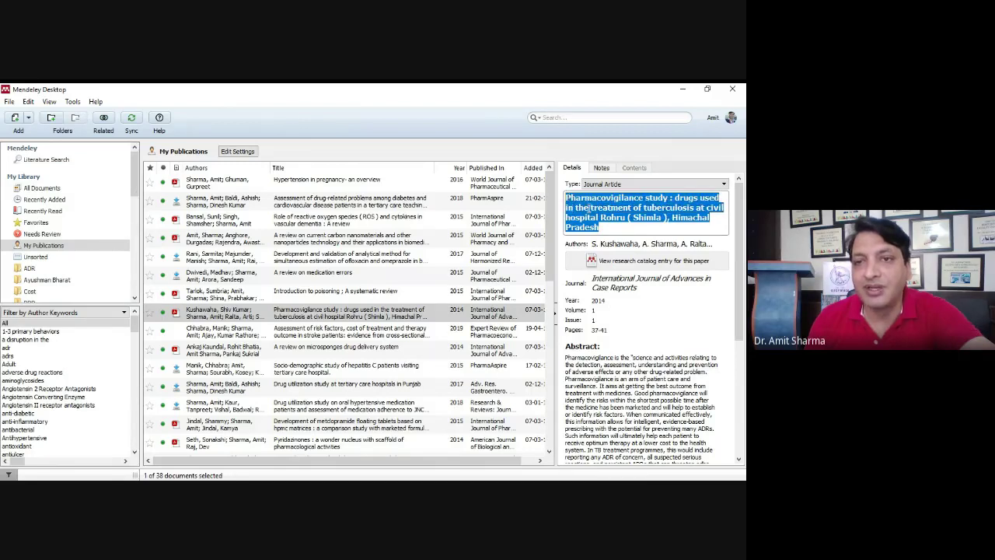
{"action": "left_click", "coordinate": [588, 207]}
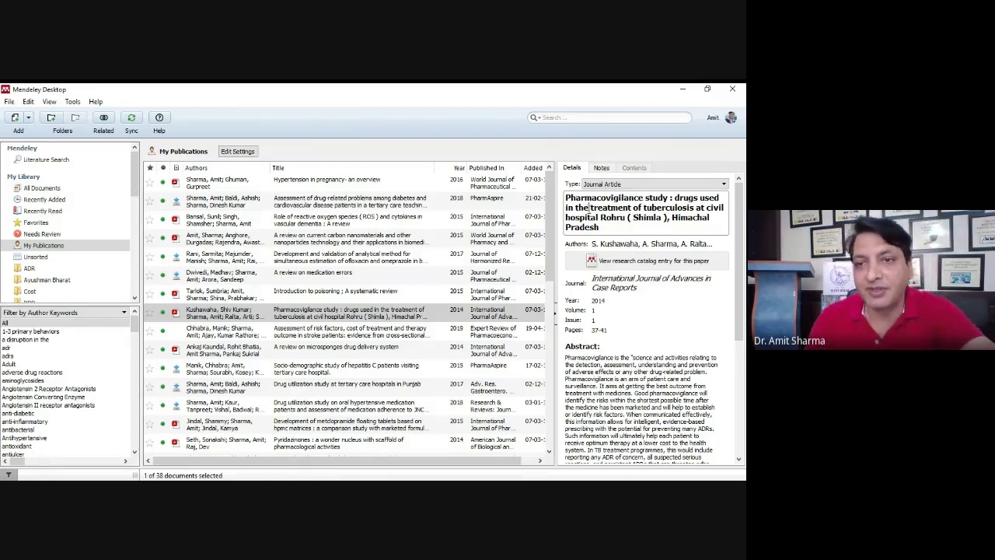
Step: Expand the pharmacovigilance study's author list, examine how the names are entered and close it without changes
{"action": "left_click", "coordinate": [609, 246]}
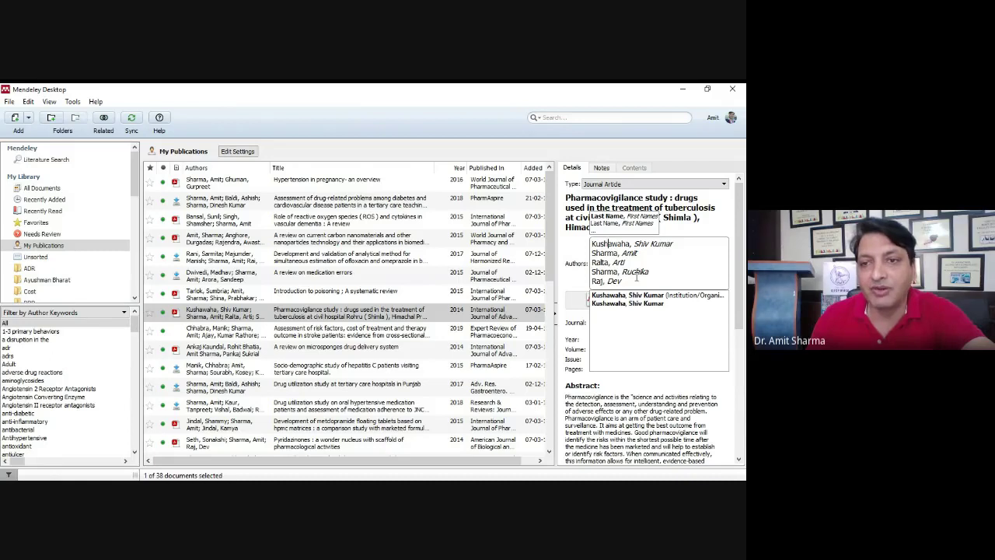
{"action": "key", "text": "Escape"}
{"action": "left_click", "coordinate": [612, 248]}
{"action": "left_click", "coordinate": [631, 315]}
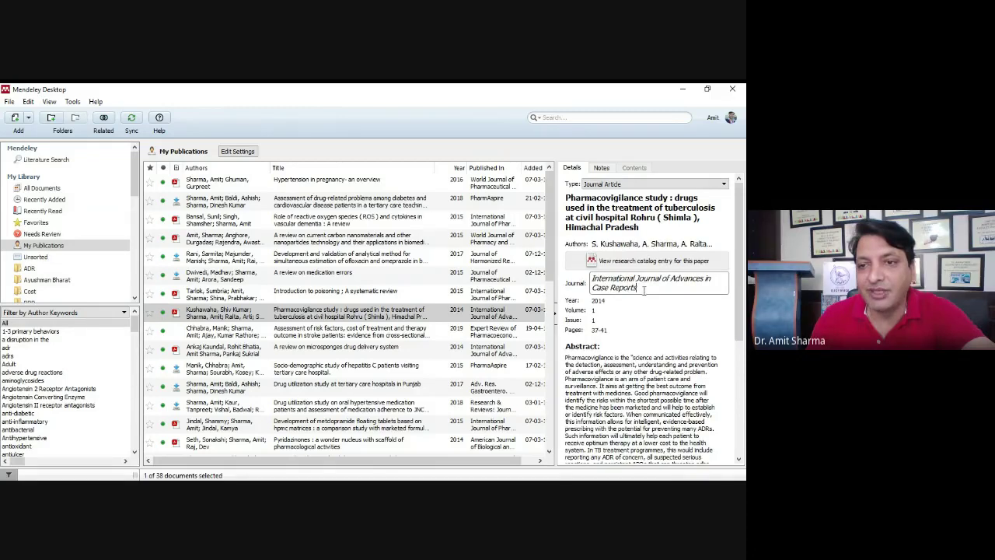
Step: Check the journal name, year, volume and page entries of the pharmacovigilance study
{"action": "left_click_drag", "start_coordinate": [644, 290], "coordinate": [594, 278]}
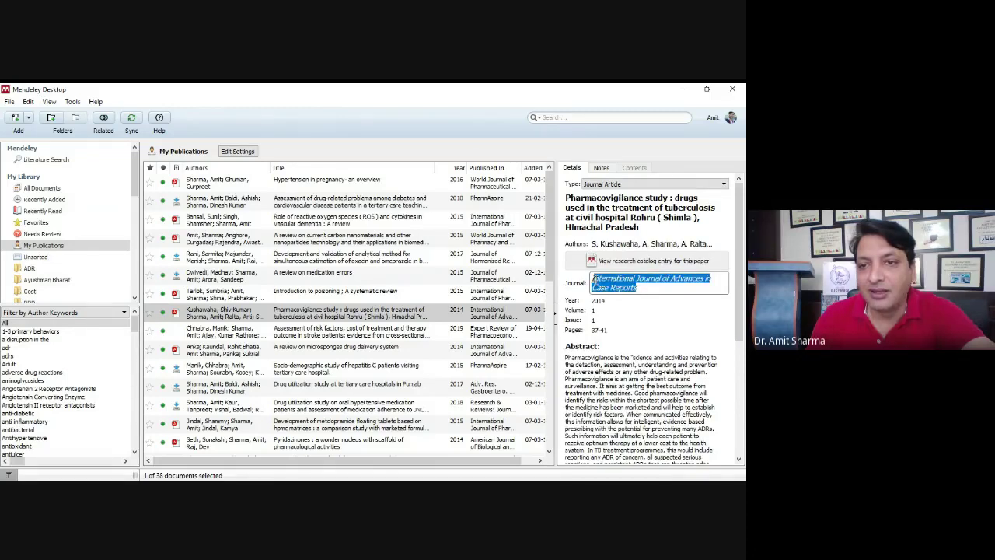
{"action": "left_click", "coordinate": [657, 289]}
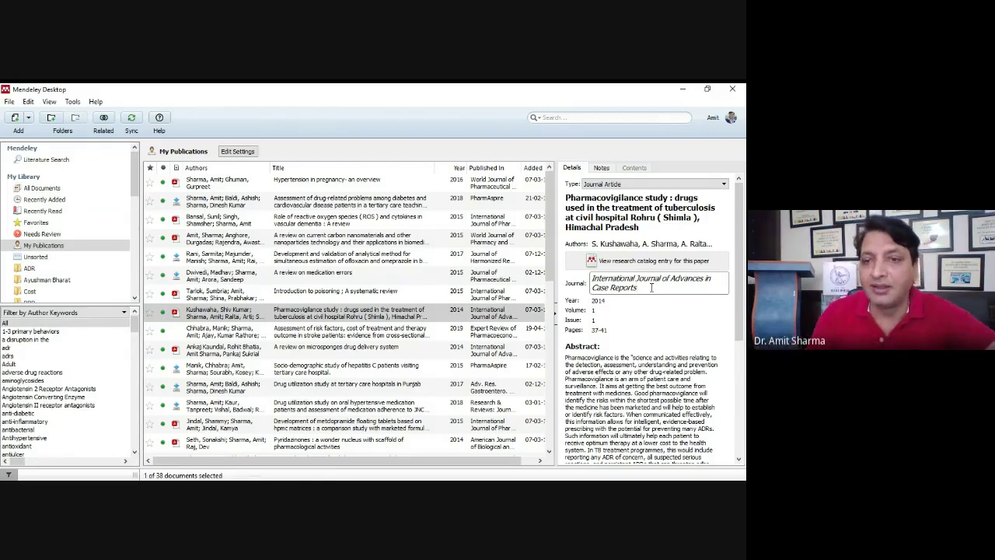
{"action": "left_click", "coordinate": [620, 300]}
{"action": "left_click", "coordinate": [620, 310]}
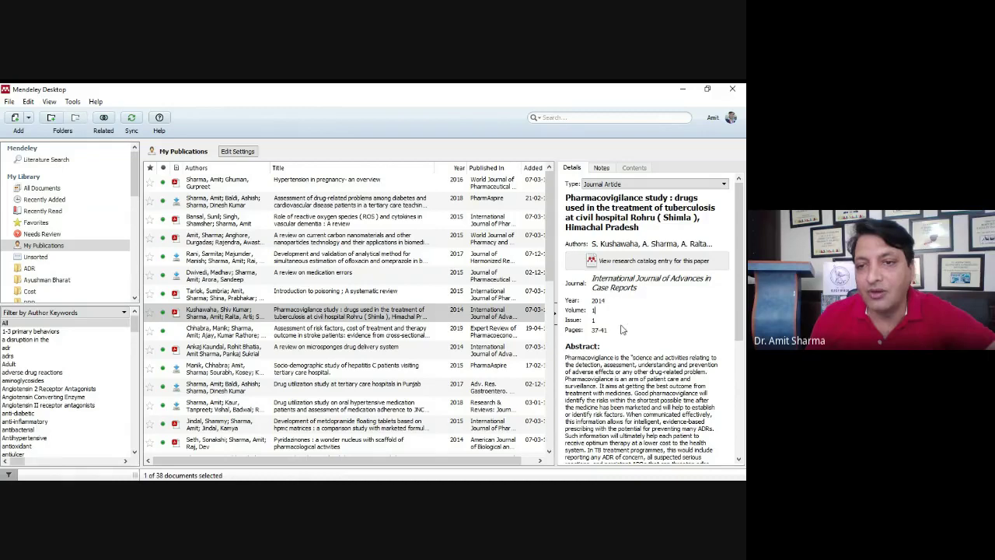
{"action": "left_click", "coordinate": [626, 331]}
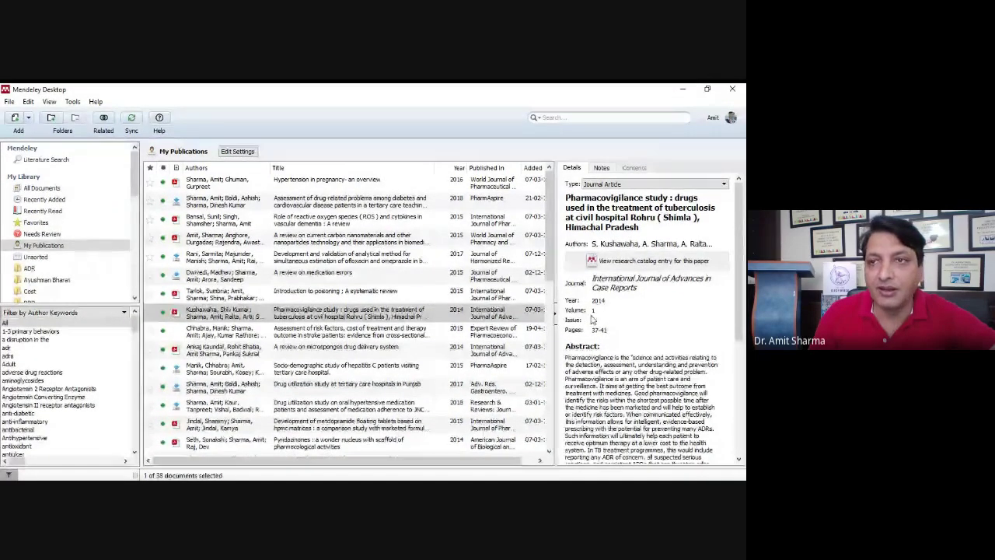
Step: Switch to the blank Word document and bring up its referencing and Mendeley citation tools
{"action": "left_click", "coordinate": [684, 91]}
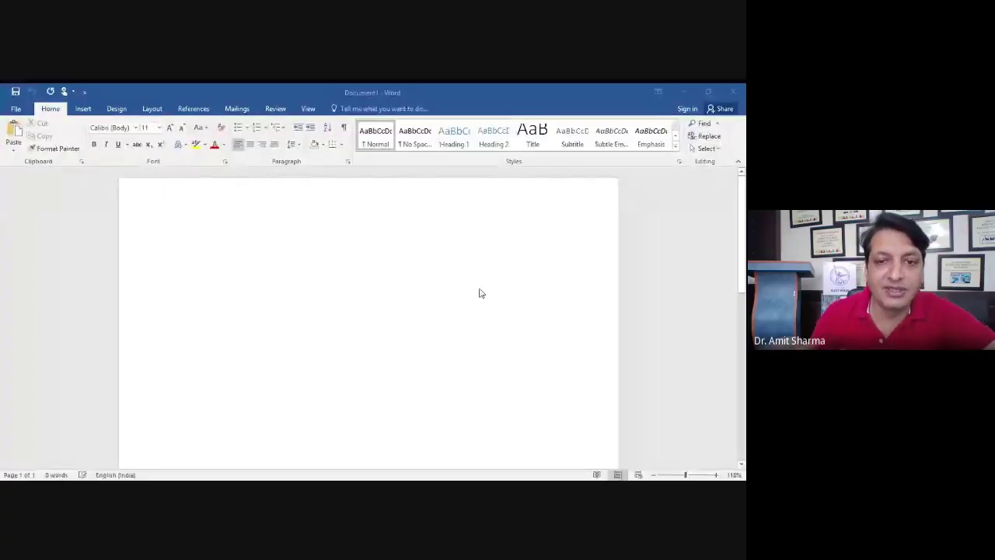
{"action": "left_click", "coordinate": [358, 267]}
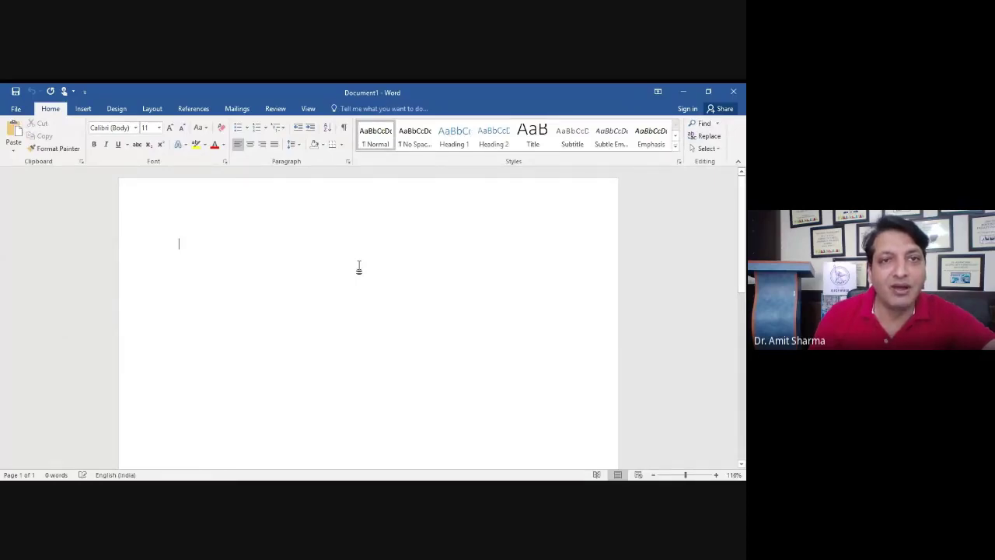
{"action": "left_click", "coordinate": [193, 109]}
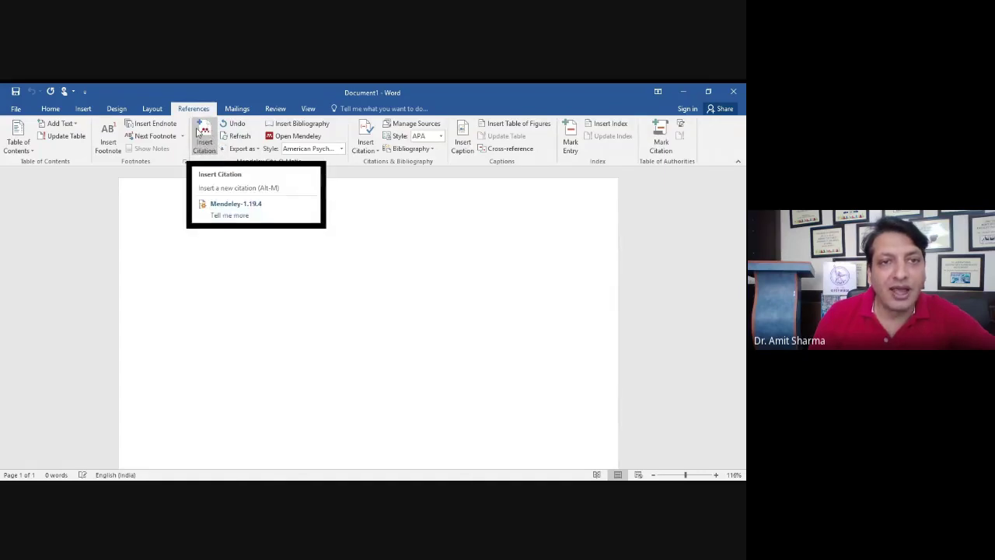
{"action": "left_click", "coordinate": [210, 144]}
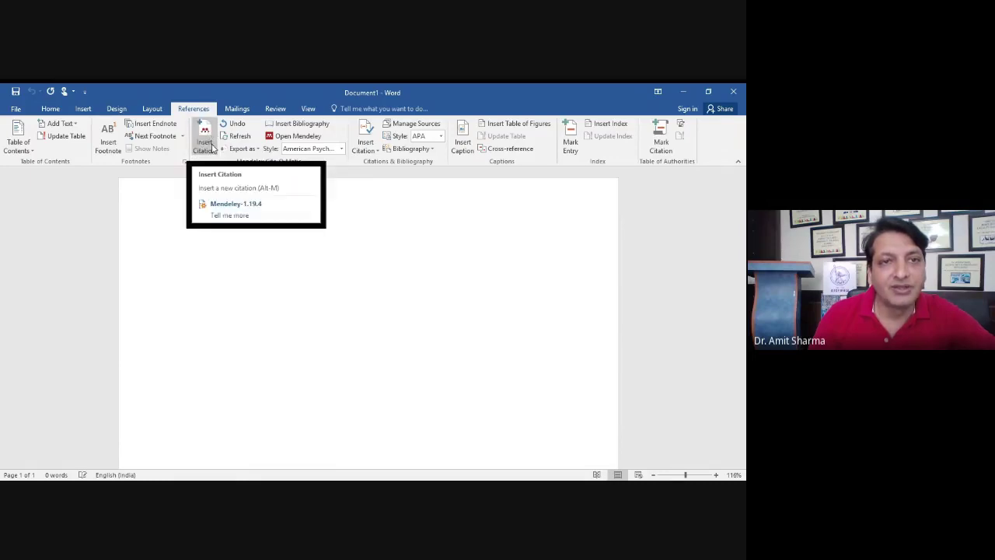
{"action": "left_click", "coordinate": [206, 142]}
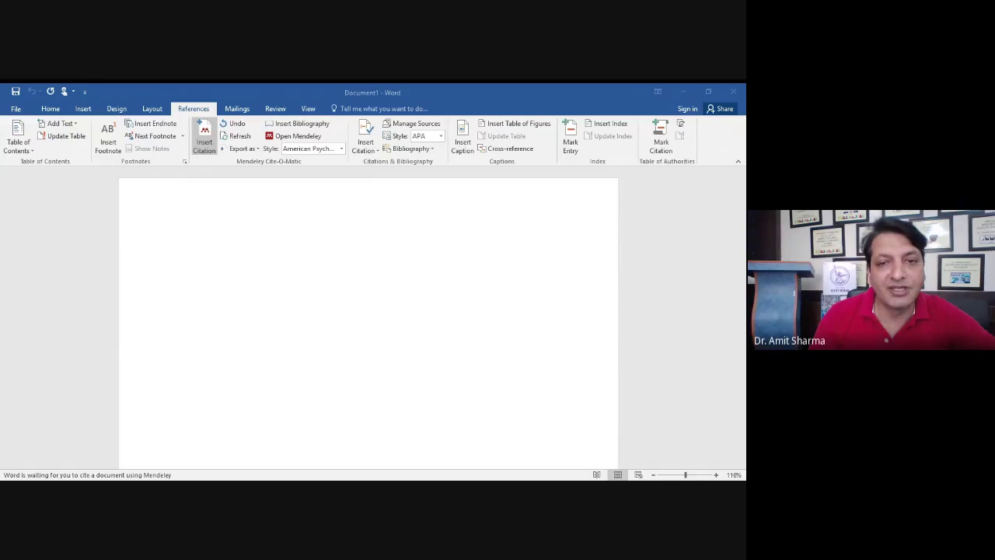
{"action": "left_click", "coordinate": [366, 282]}
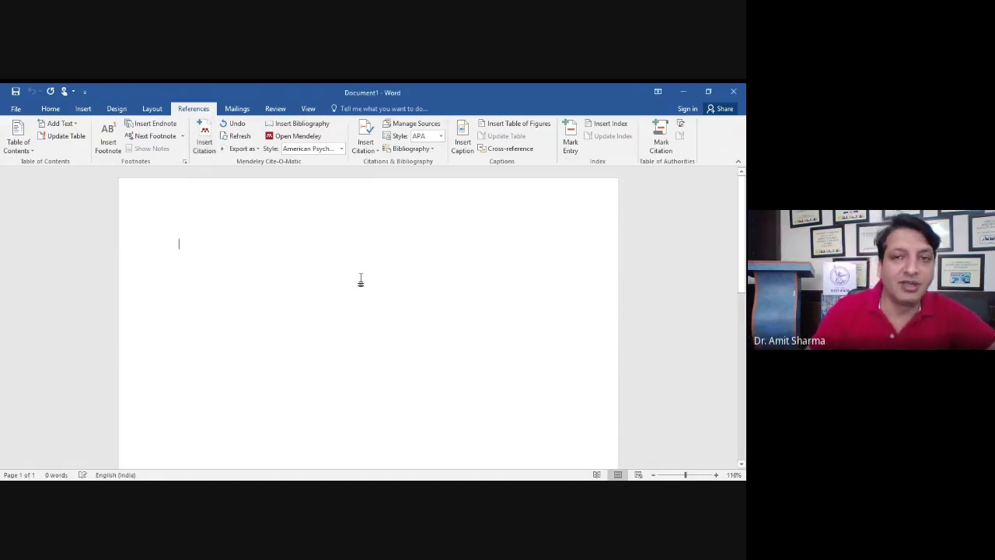
Step: Enter "Due to COVID-19 lockdown, most of the students are finding difficulty in understanding few topics which require direct interaction with the mentors" in the document
{"action": "left_click", "coordinate": [682, 91]}
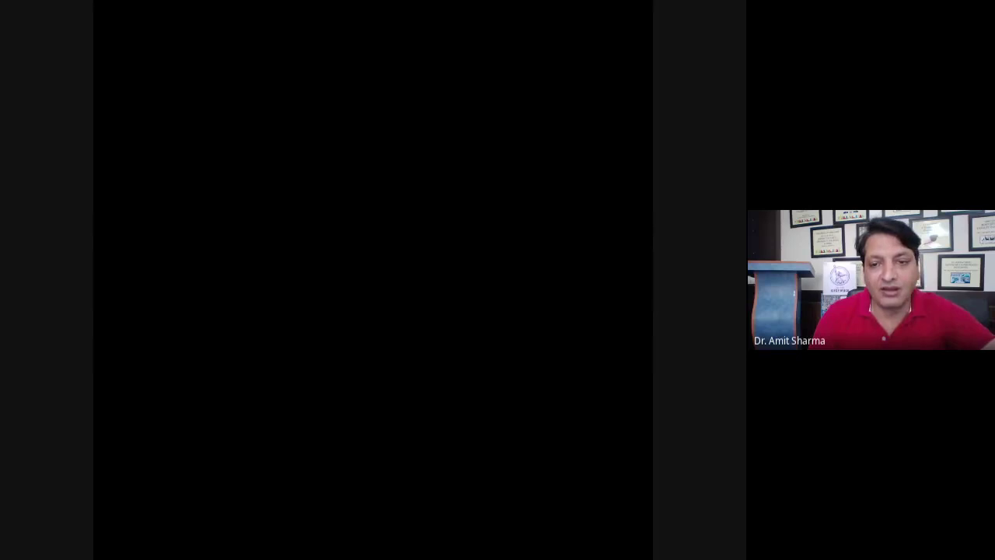
{"action": "key", "text": "alt+Tab"}
{"action": "type", "text": "Due to COVID-19 lockdown, most of the students are finding difficulty in understanding few topics which require direct interaction with the mentors."}
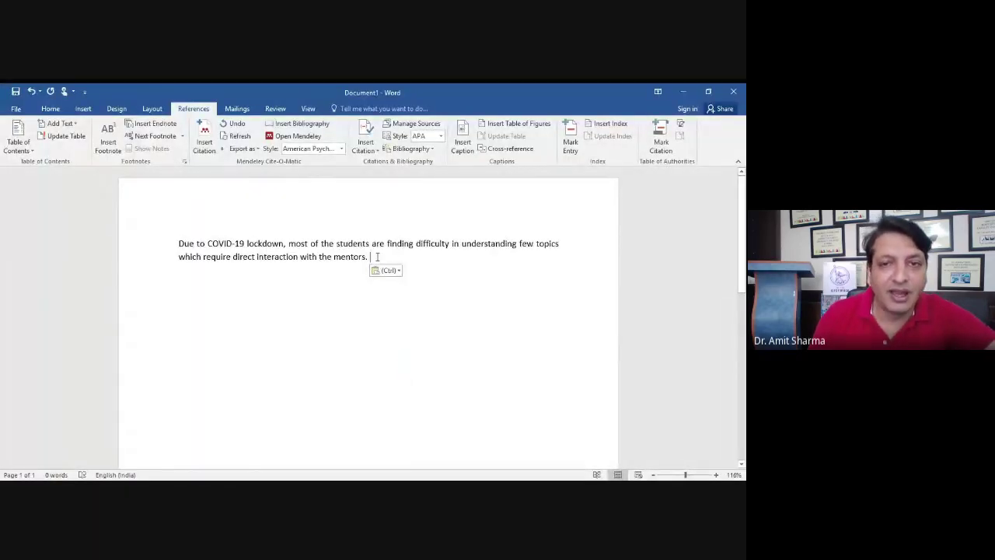
{"action": "key", "text": "BackSpace"}
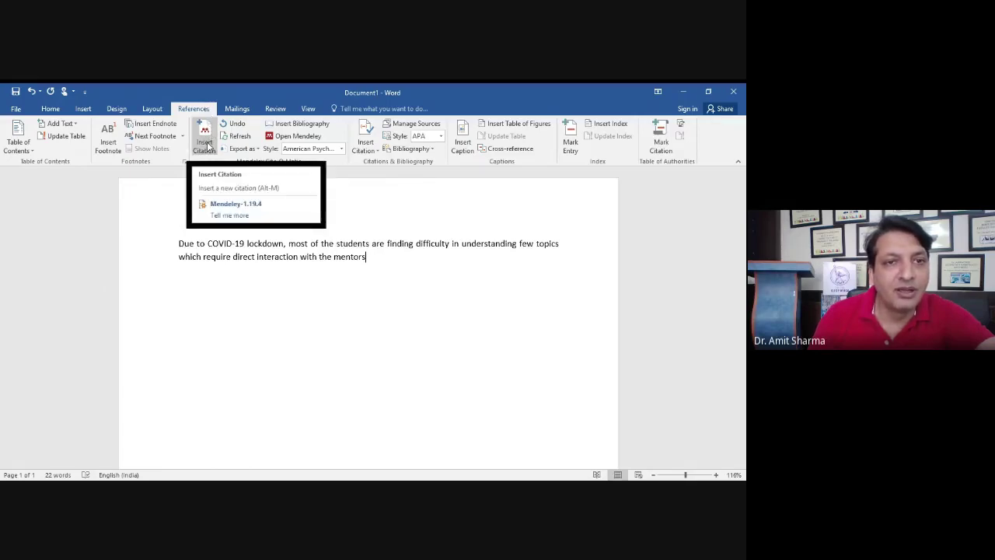
{"action": "left_click", "coordinate": [206, 144]}
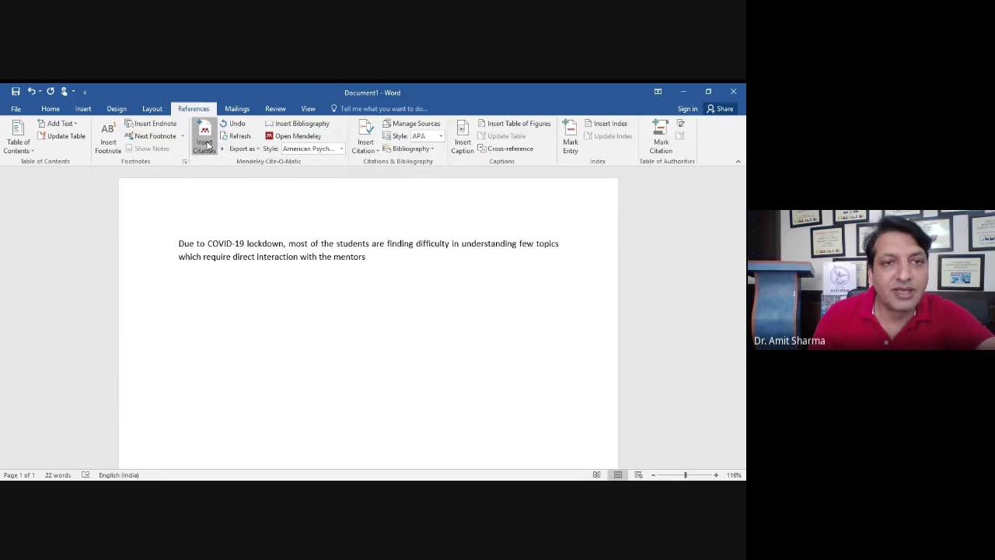
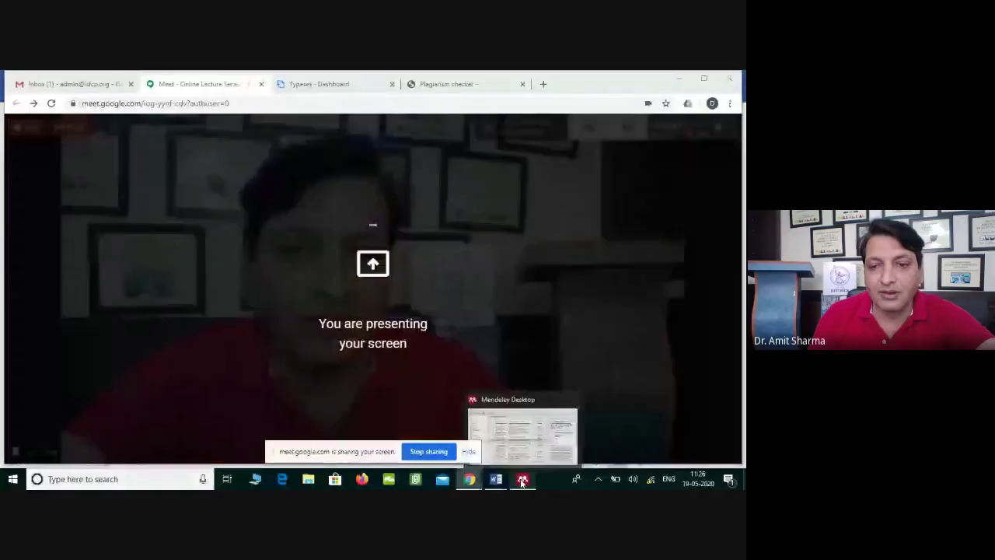
{"action": "left_click", "coordinate": [523, 479]}
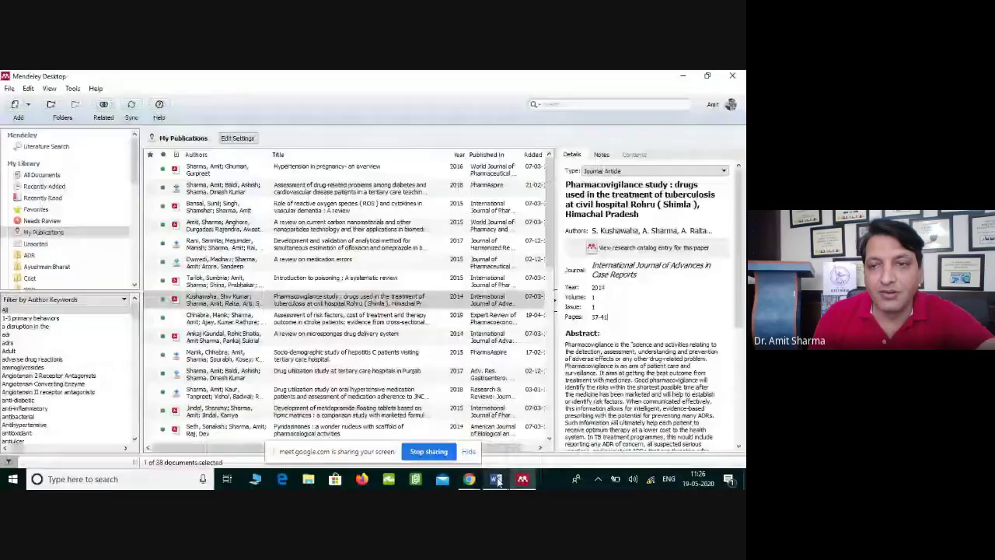
{"action": "left_click", "coordinate": [498, 481]}
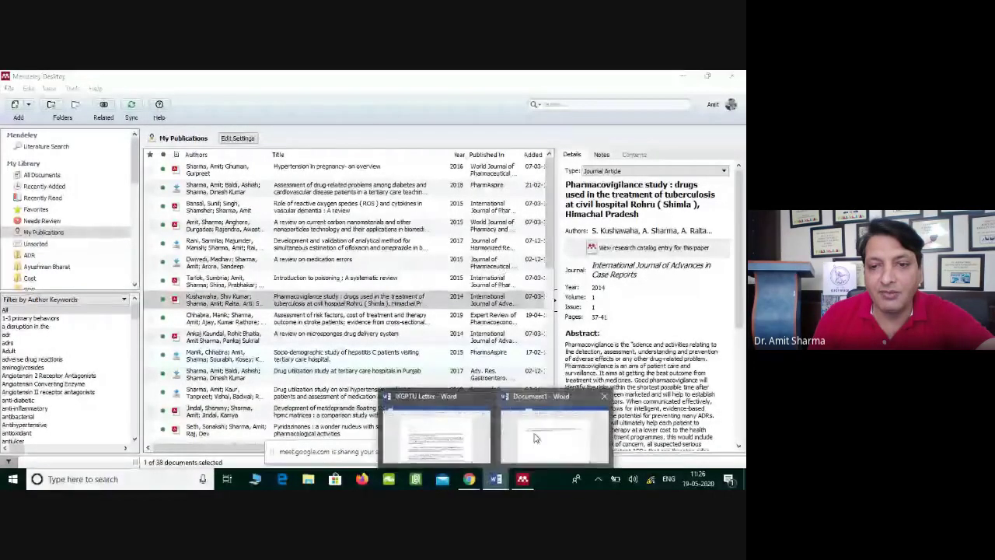
{"action": "left_click", "coordinate": [544, 436]}
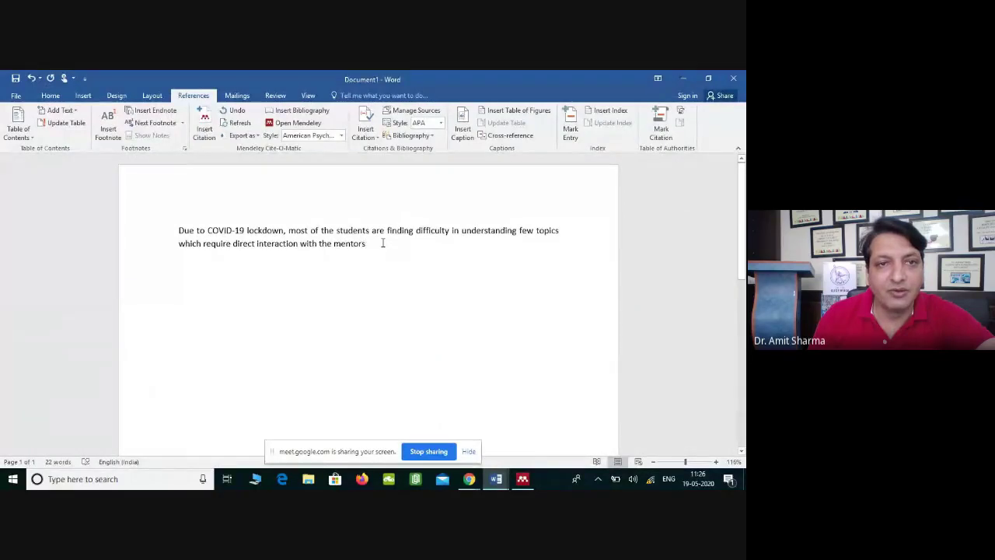
Step: Cite the microsponges drug delivery review and the gentamicin therapeutic drug monitoring study together after "mentors", with a space before the citation
{"action": "left_click", "coordinate": [205, 138]}
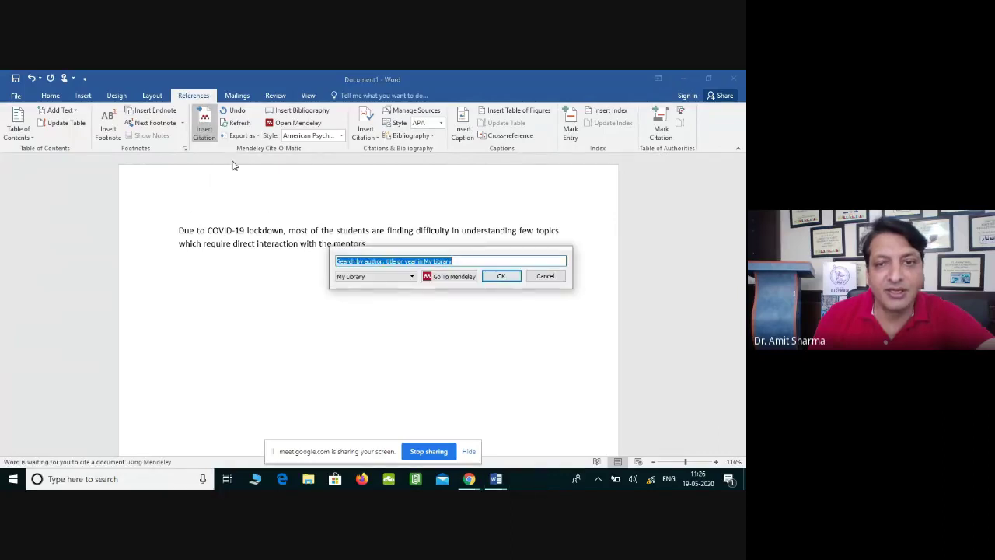
{"action": "left_click", "coordinate": [456, 280]}
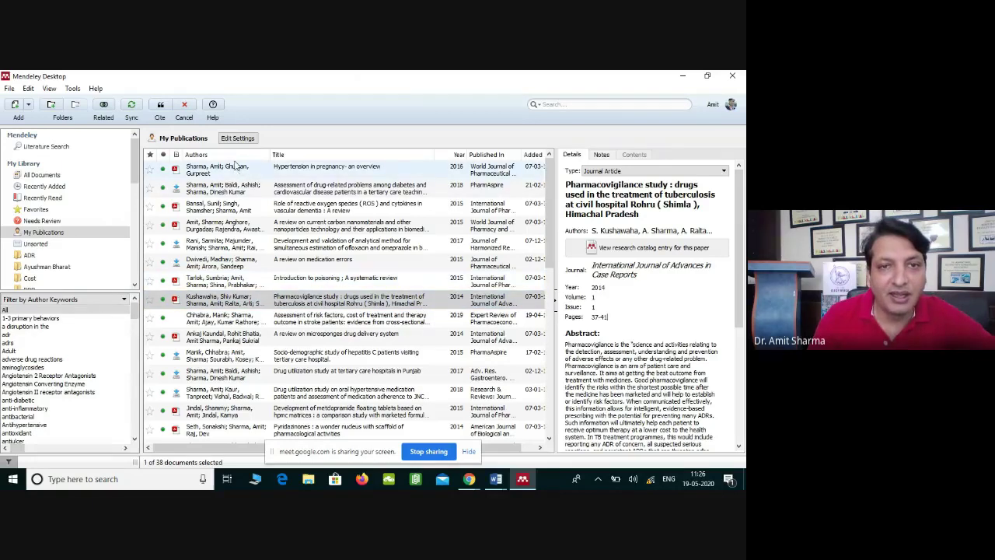
{"action": "left_click", "coordinate": [357, 340]}
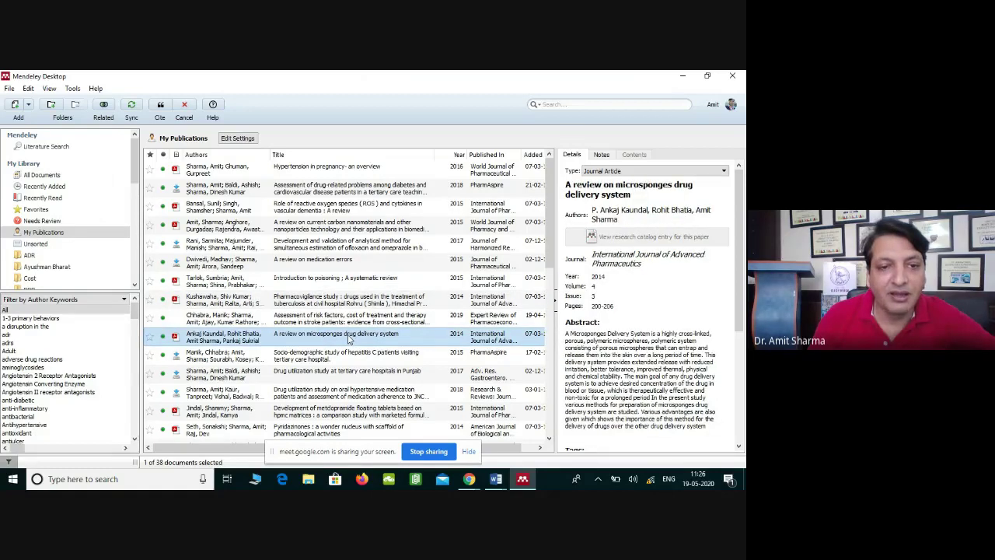
{"action": "scroll", "coordinate": [349, 339], "scroll_direction": "down", "scroll_amount": 1}
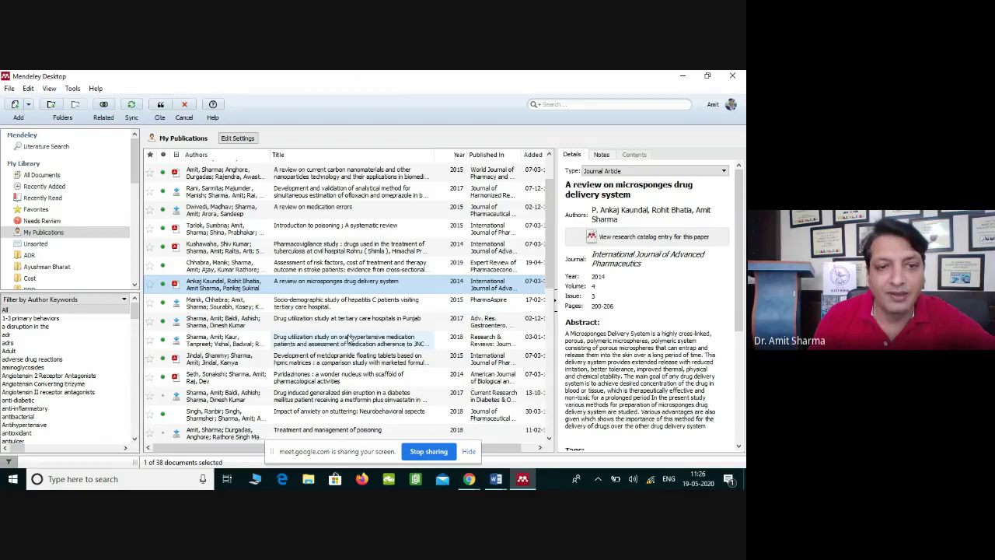
{"action": "scroll", "coordinate": [350, 341], "scroll_direction": "down", "scroll_amount": 5}
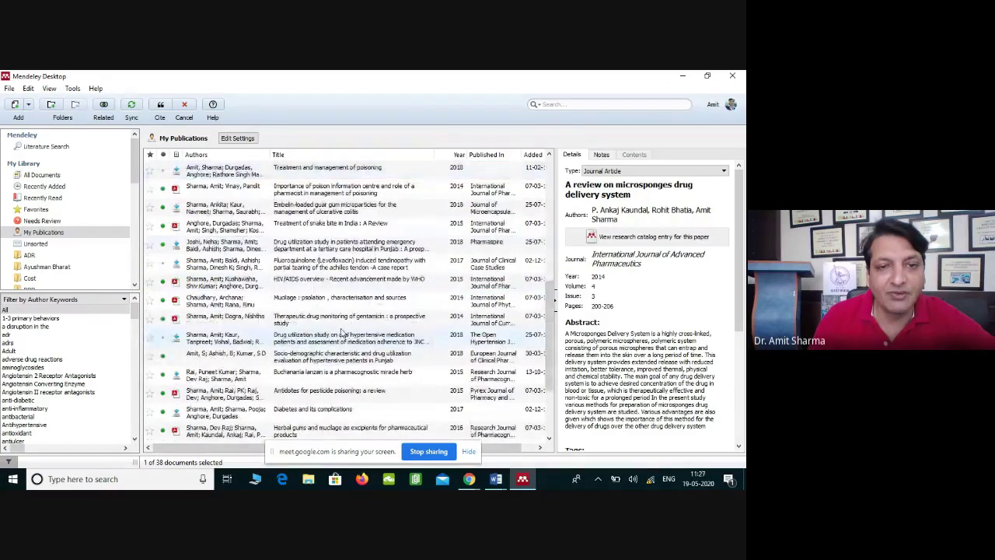
{"action": "left_click", "coordinate": [301, 322], "text": "ctrl"}
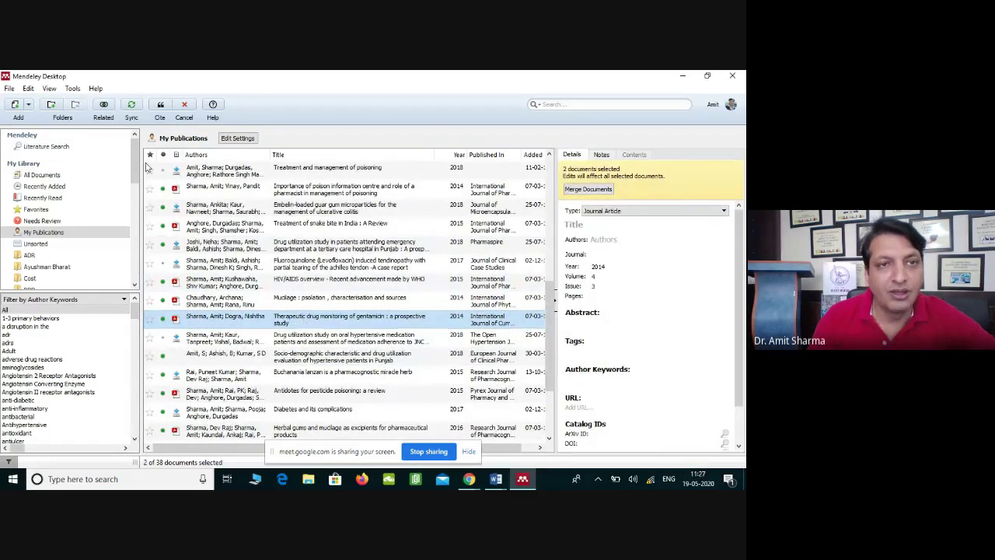
{"action": "left_click", "coordinate": [161, 106]}
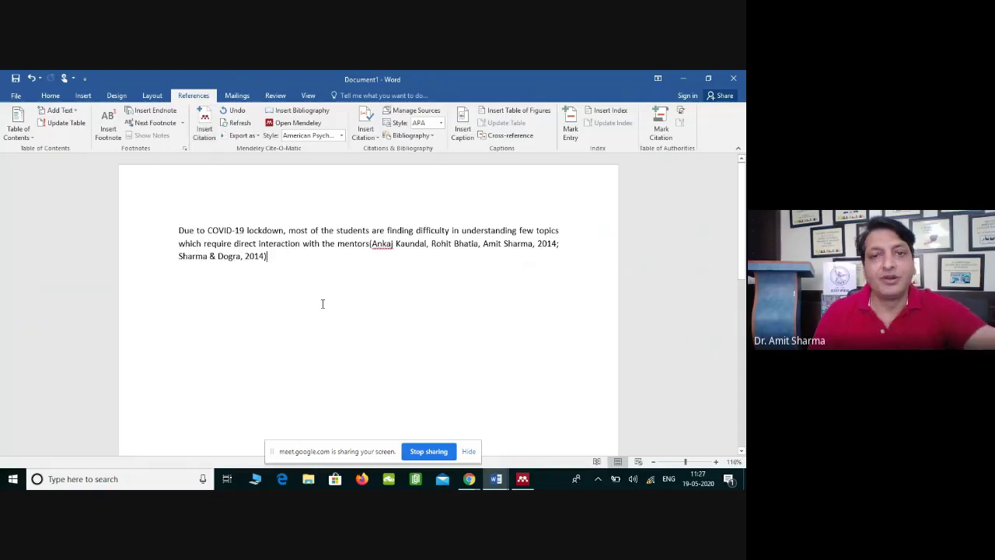
{"action": "left_click", "coordinate": [371, 243]}
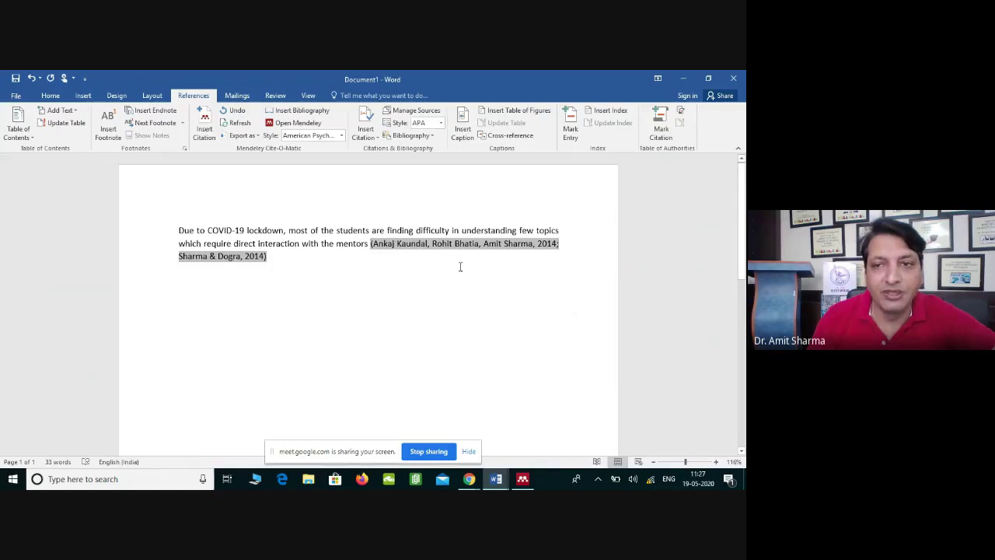
Step: Continue the sentence after the first citation with "this study was conducted after IEC approval", removing the stray character before "IEC"
{"action": "left_click", "coordinate": [335, 262]}
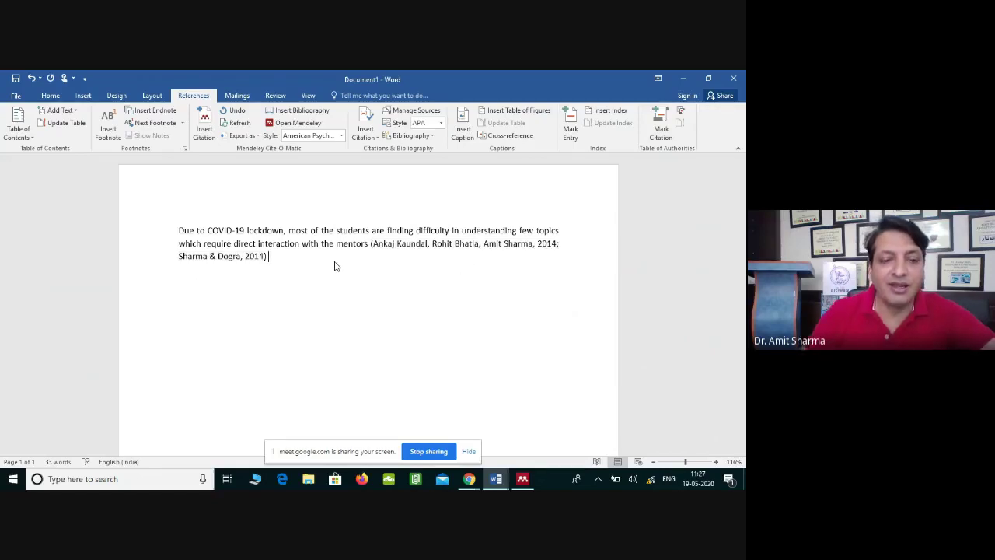
{"action": "type", "text": "this"}
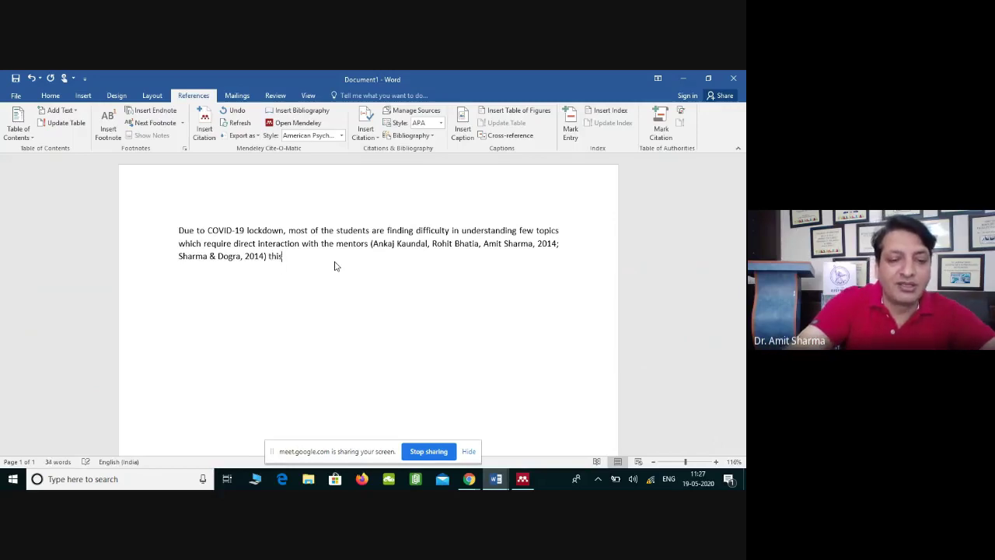
{"action": "type", "text": " study "}
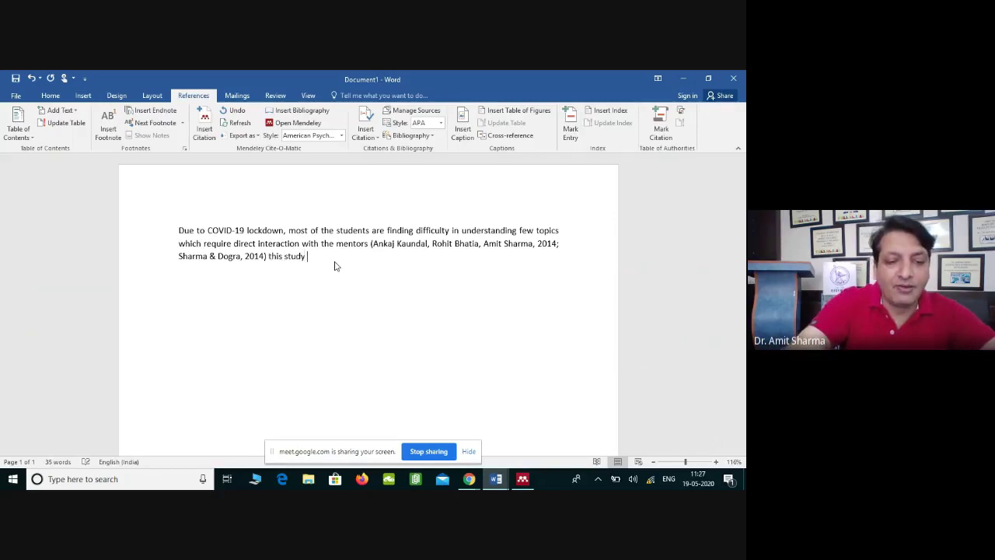
{"action": "type", "text": "was conducted after (IEC appro"}
{"action": "key", "text": "BackSpace"}
{"action": "key", "text": "BackSpace"}
{"action": "key", "text": "BackSpace"}
{"action": "type", "text": "oval"}
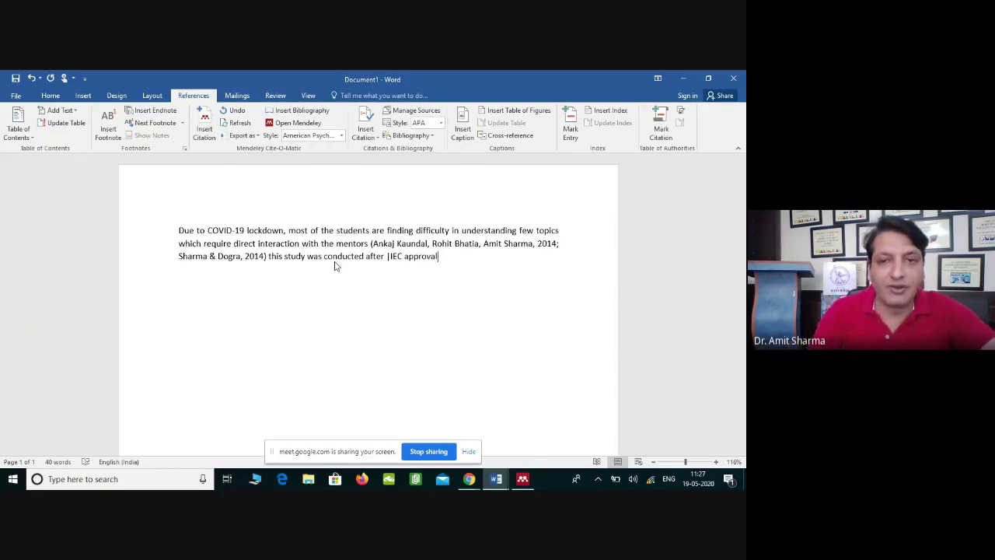
{"action": "left_click", "coordinate": [389, 257]}
{"action": "key", "text": "BackSpace"}
{"action": "key", "text": "BackSpace"}
{"action": "left_click", "coordinate": [456, 257]}
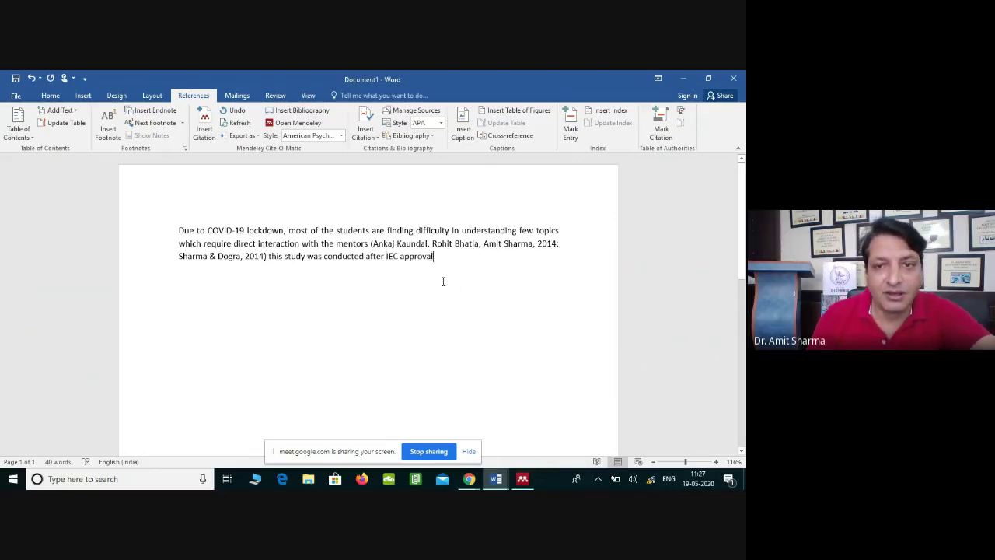
Step: Cite "Side effects of chemotherapy and cancer treatment in tertiary care teaching hospital" after "approval", with a space before the citation
{"action": "left_click", "coordinate": [204, 134]}
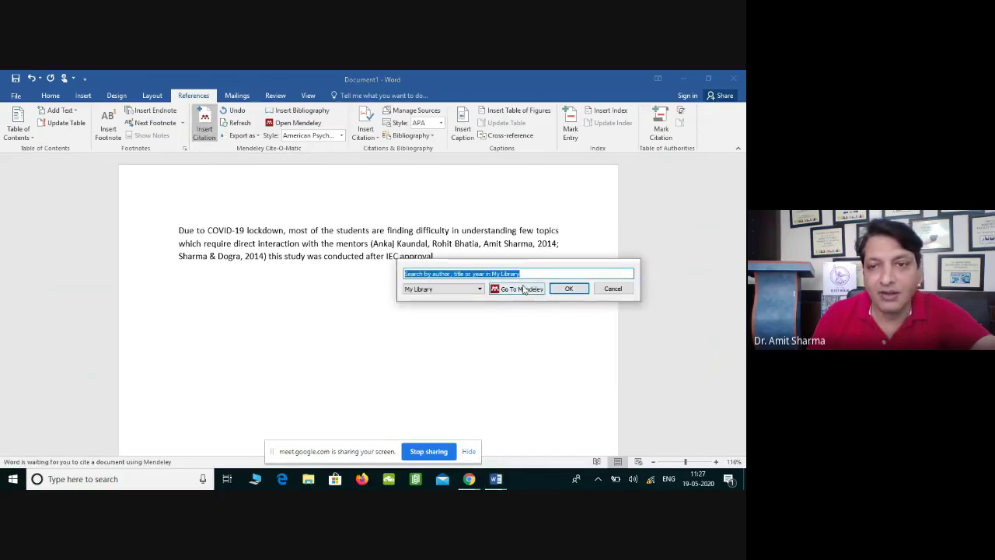
{"action": "left_click", "coordinate": [521, 290]}
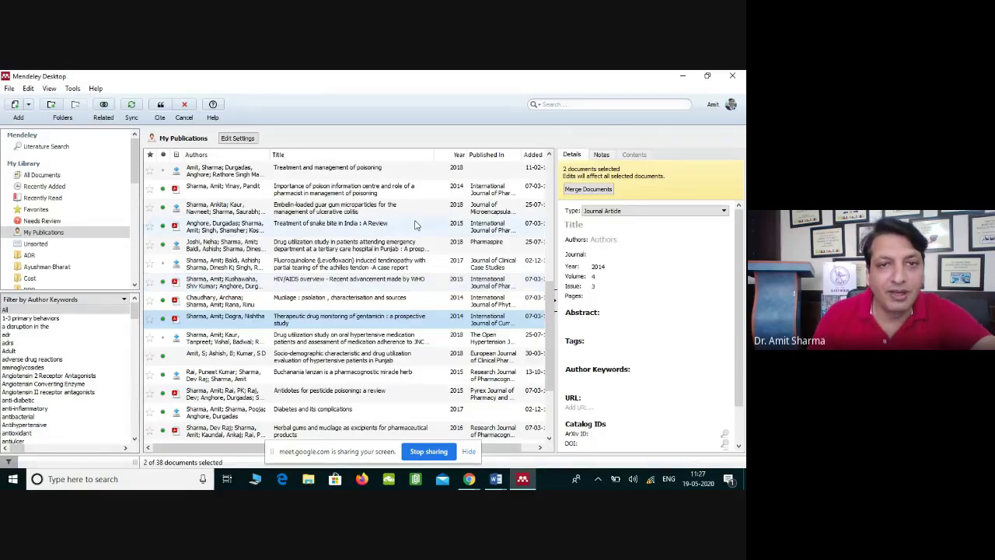
{"action": "left_click", "coordinate": [330, 227]}
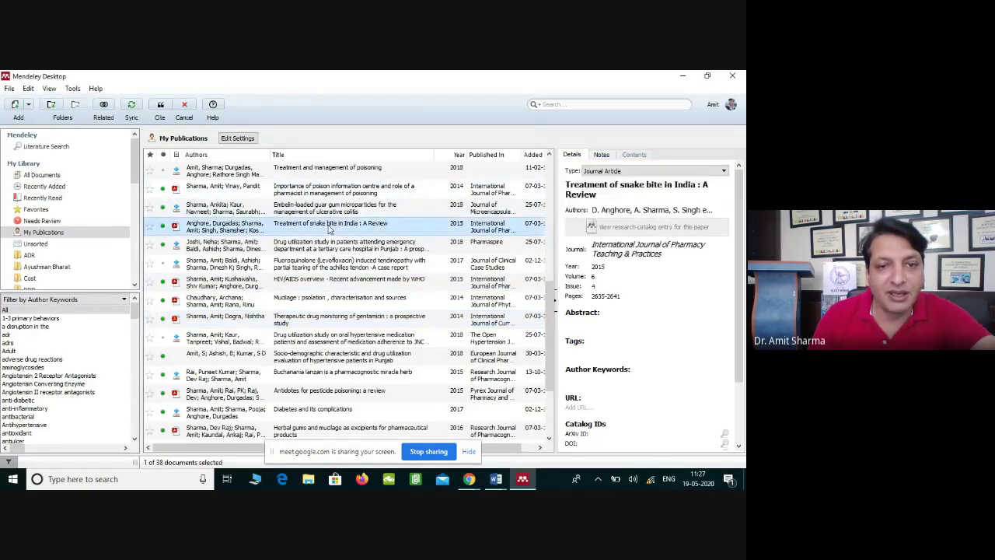
{"action": "scroll", "coordinate": [335, 342], "scroll_direction": "down", "scroll_amount": 3}
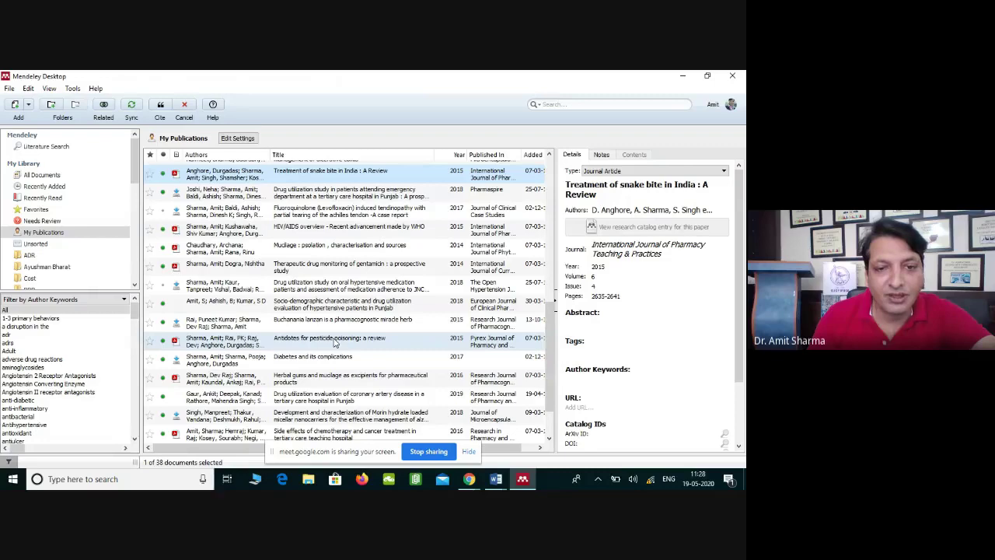
{"action": "scroll", "coordinate": [335, 342], "scroll_direction": "down", "scroll_amount": 3}
{"action": "left_click", "coordinate": [343, 379]}
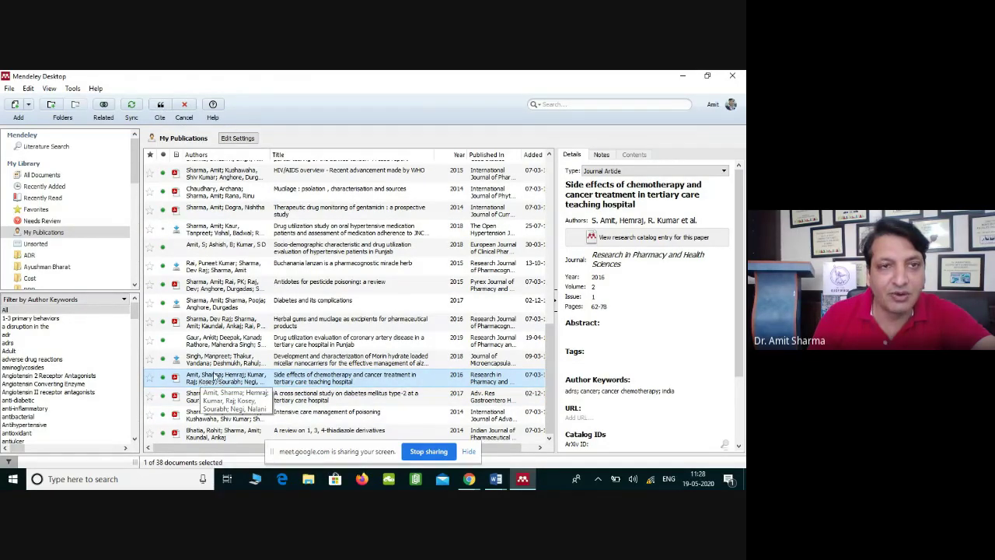
{"action": "left_click", "coordinate": [161, 111]}
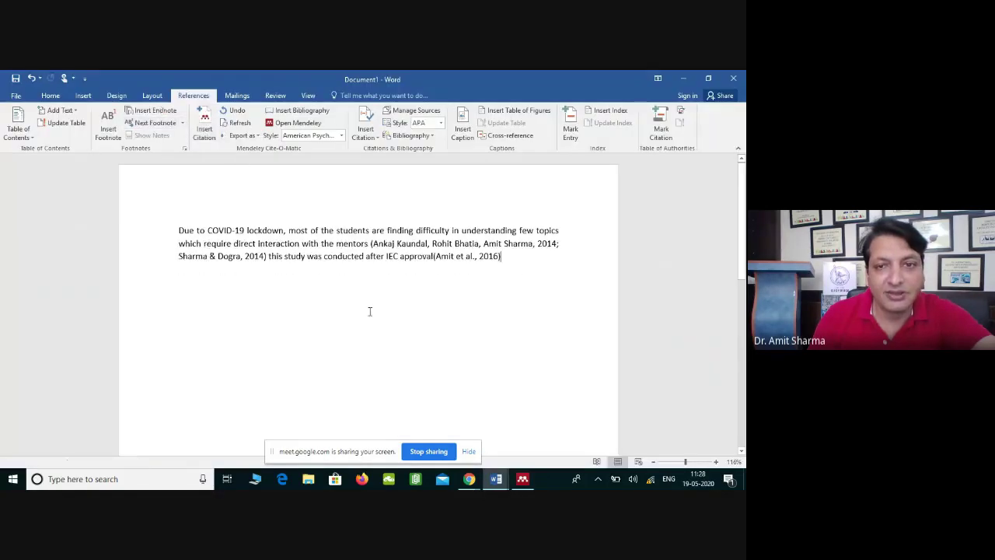
{"action": "left_click", "coordinate": [433, 255]}
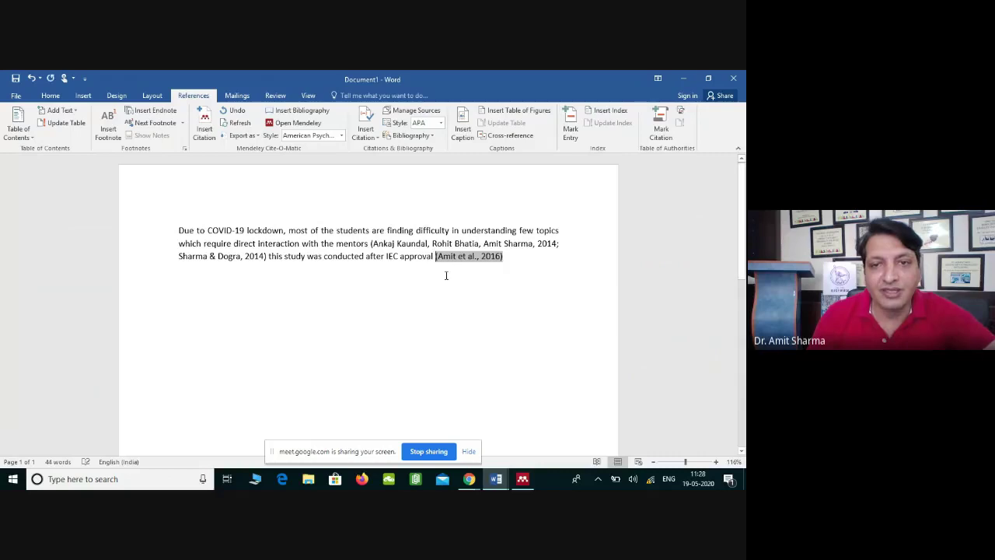
Step: Examine the author-year format of both in-text citations, ending with the cursor on the line below the paragraph
{"action": "left_click", "coordinate": [370, 243]}
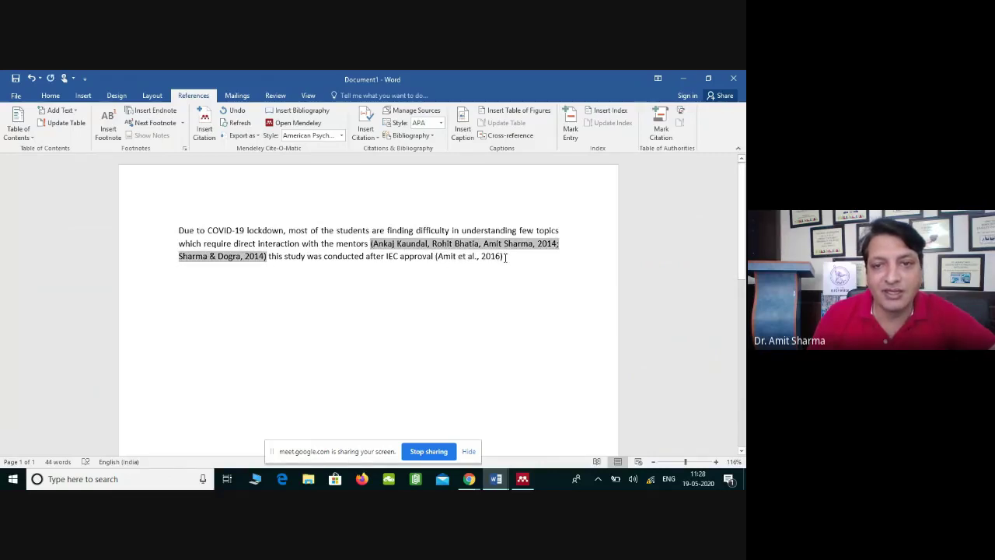
{"action": "double_click", "coordinate": [451, 256]}
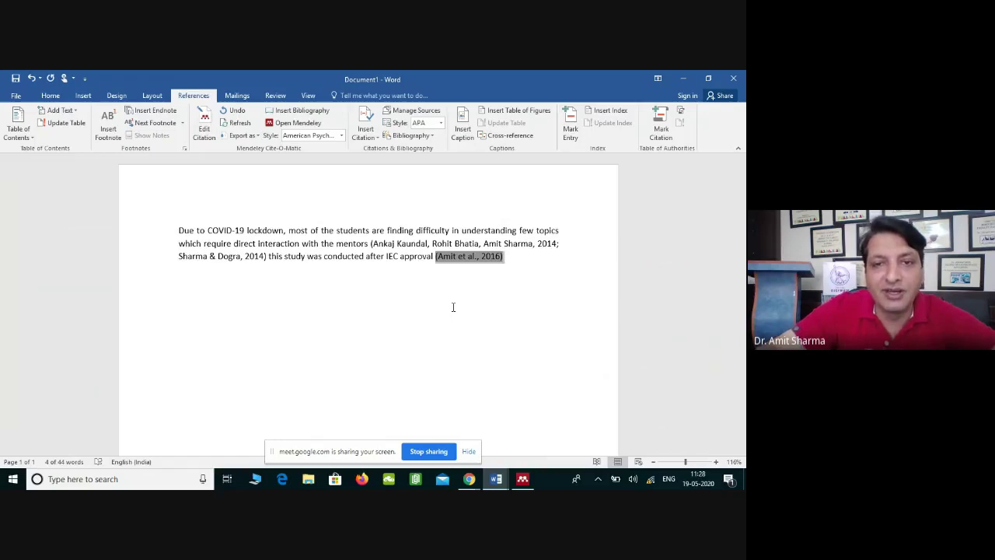
{"action": "left_click", "coordinate": [453, 298]}
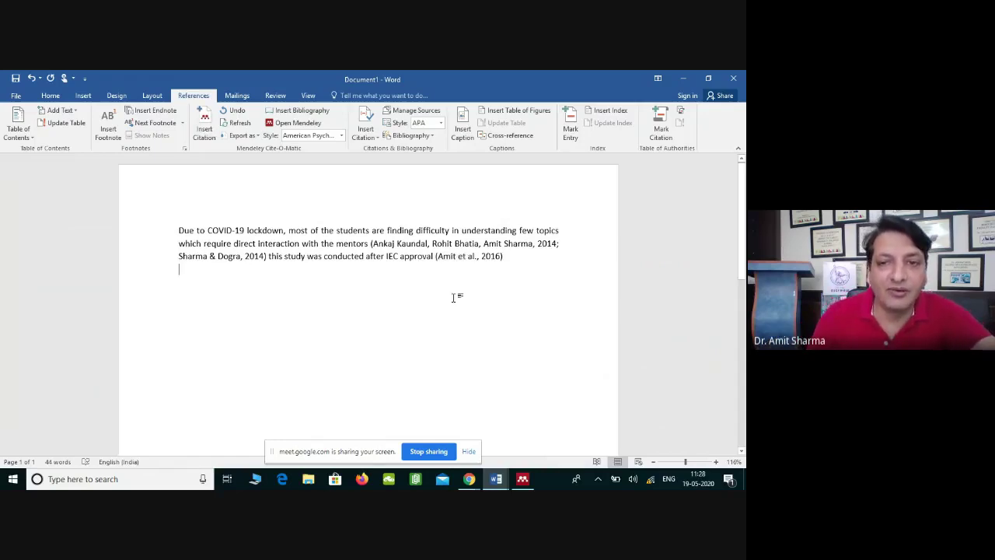
Step: Change the Mendeley citation style to American Sociological Association 6th edition and examine how both in-text citations are formatted
{"action": "left_click", "coordinate": [340, 137]}
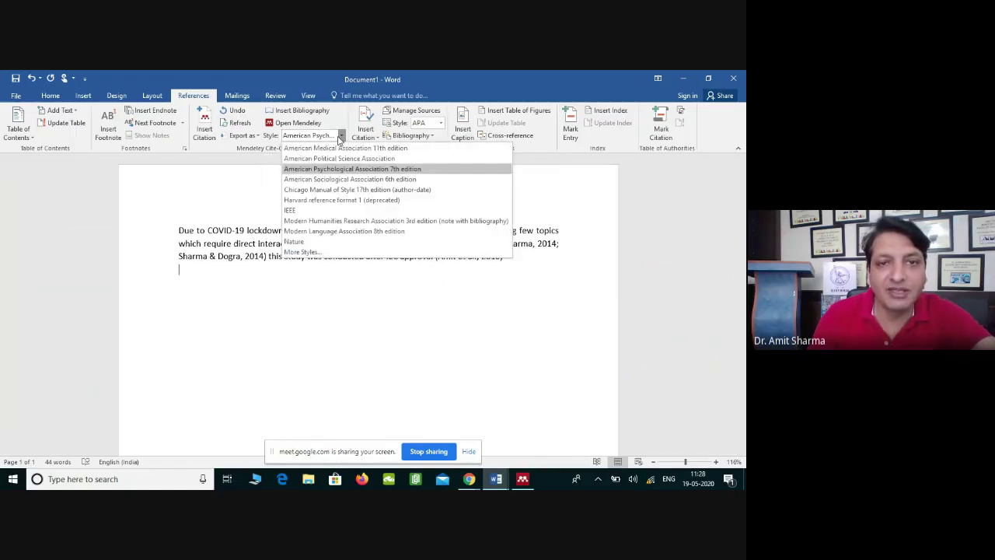
{"action": "left_click", "coordinate": [349, 181]}
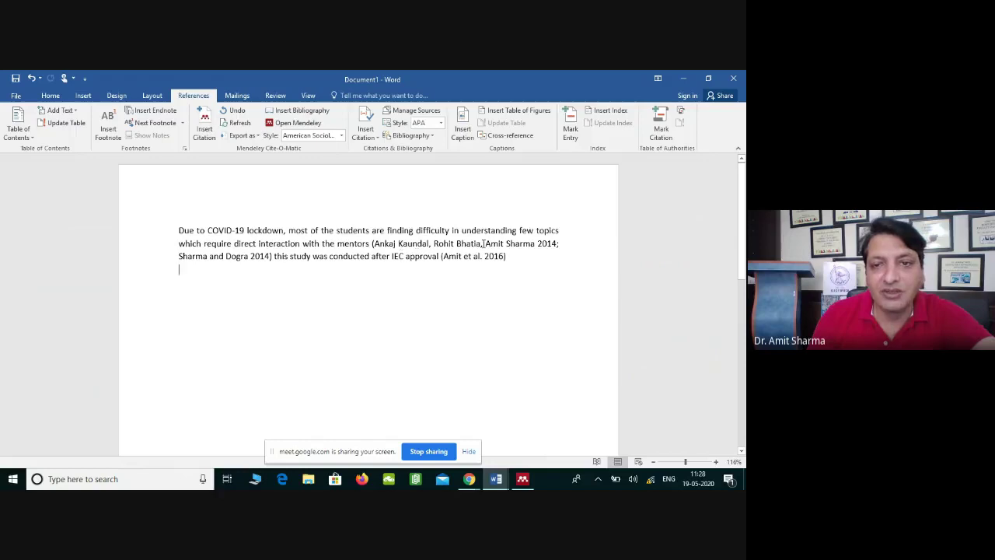
{"action": "key", "text": "Return"}
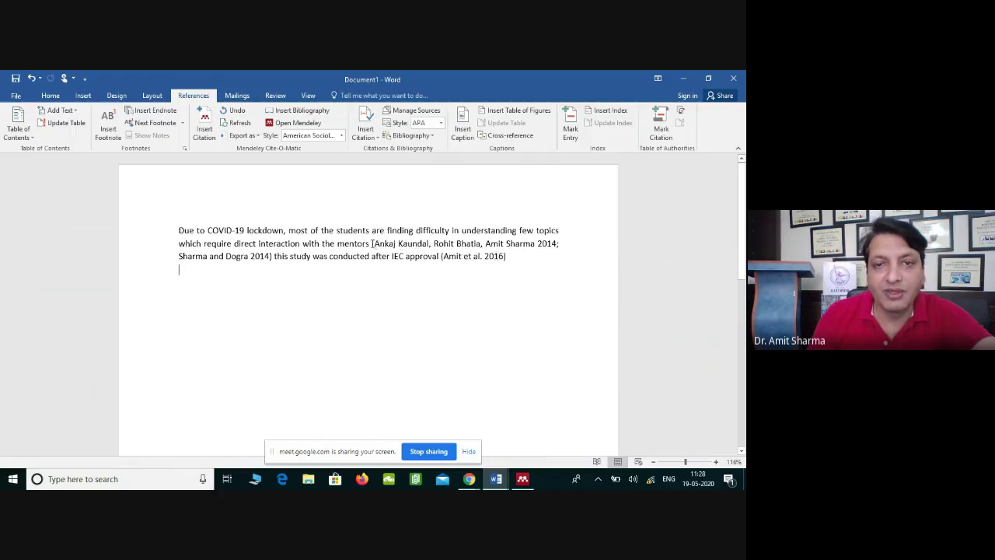
{"action": "left_click_drag", "start_coordinate": [373, 243], "coordinate": [514, 257]}
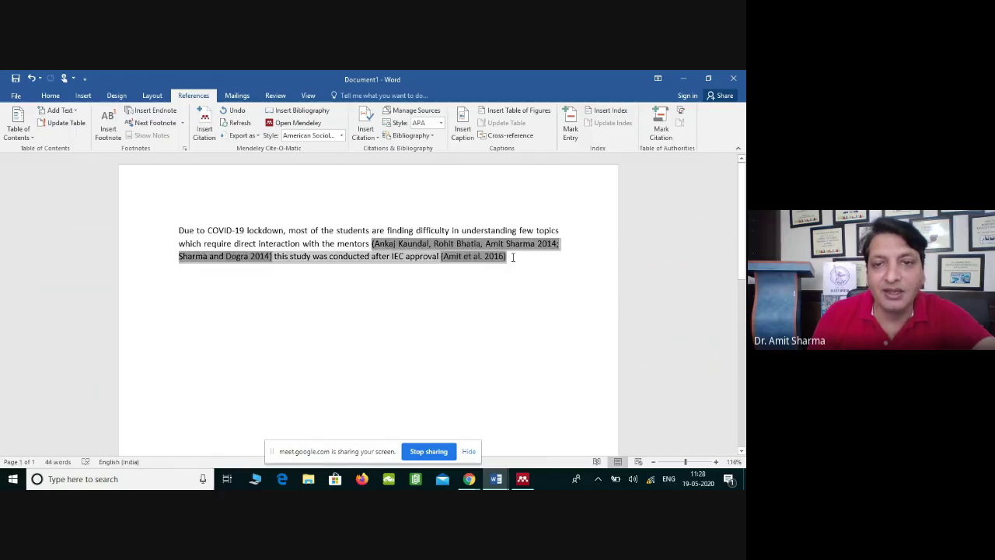
{"action": "left_click", "coordinate": [409, 287]}
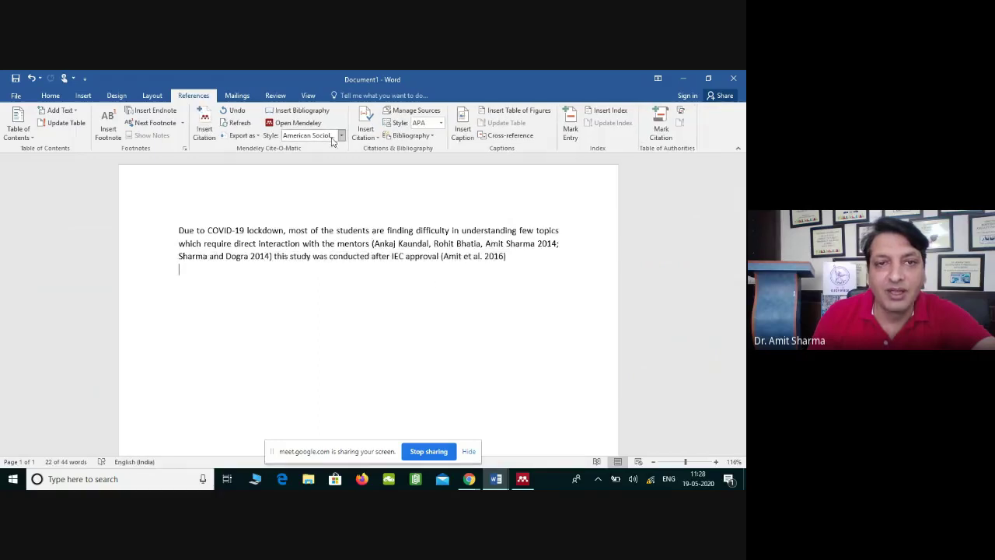
Step: Set the Mendeley citation style to IEEE
{"action": "left_click", "coordinate": [340, 135]}
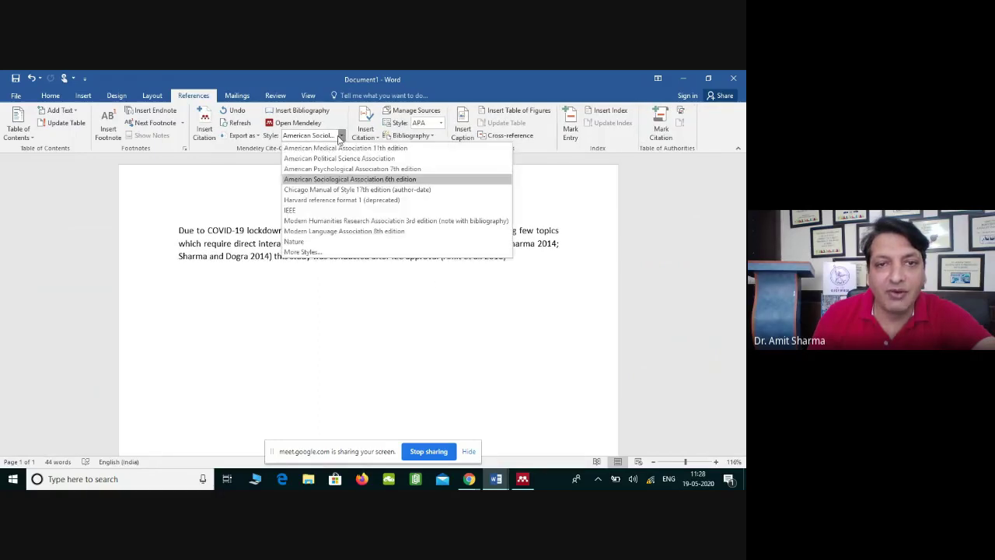
{"action": "left_click", "coordinate": [331, 211]}
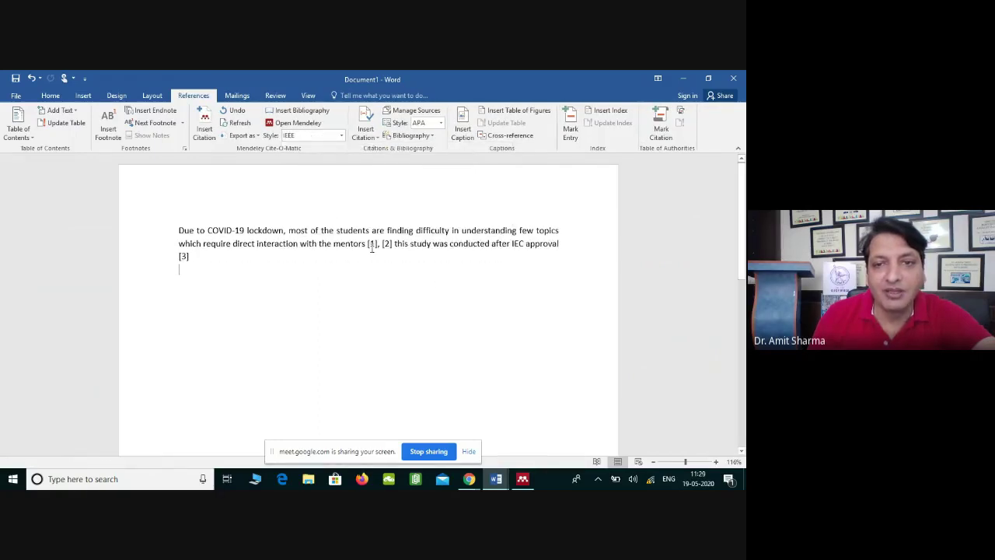
Step: Examine the IEEE-style numbered in-text citations after "mentors" and "approval" in the paragraph
{"action": "left_click", "coordinate": [387, 244]}
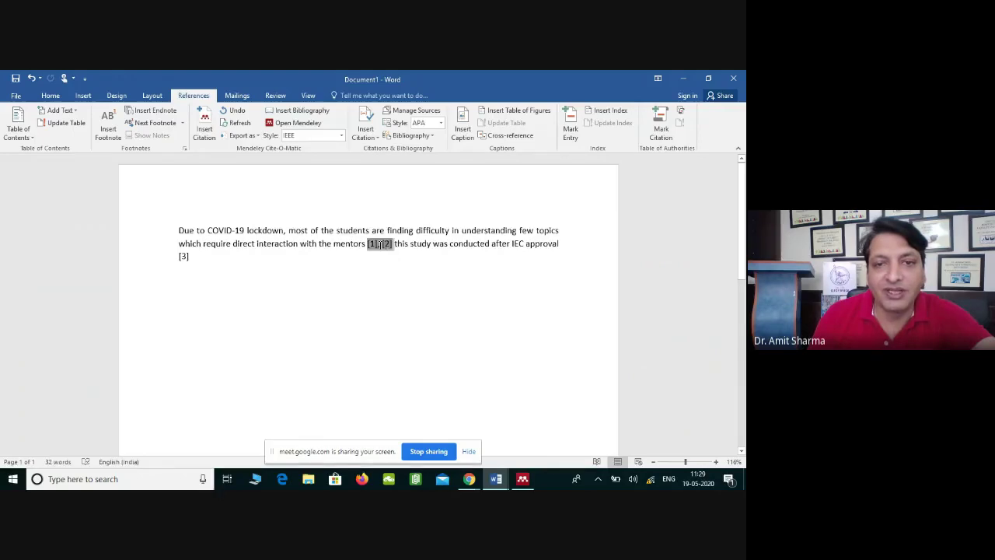
{"action": "double_click", "coordinate": [378, 244]}
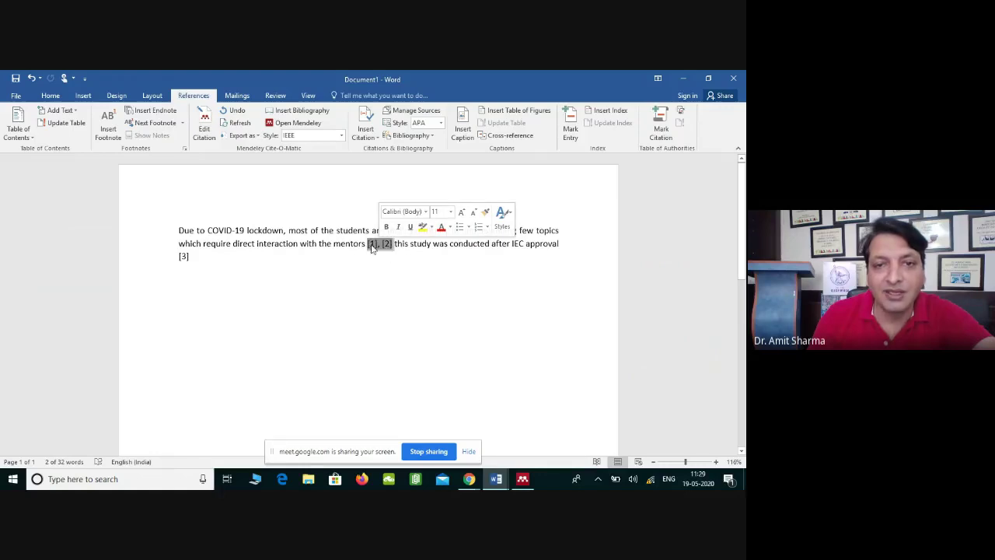
{"action": "left_click", "coordinate": [193, 260]}
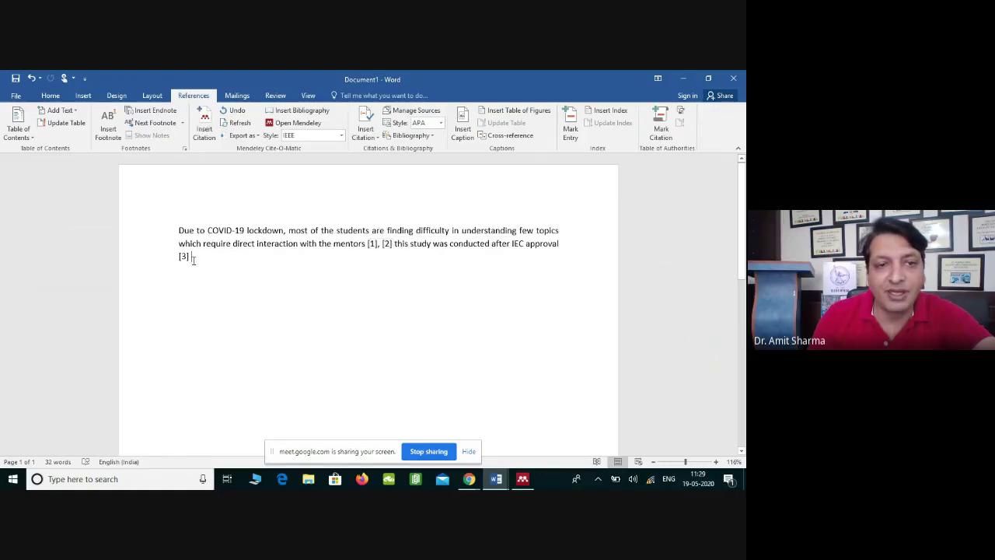
{"action": "left_click_drag", "start_coordinate": [189, 258], "coordinate": [178, 231]}
{"action": "left_click", "coordinate": [189, 255]}
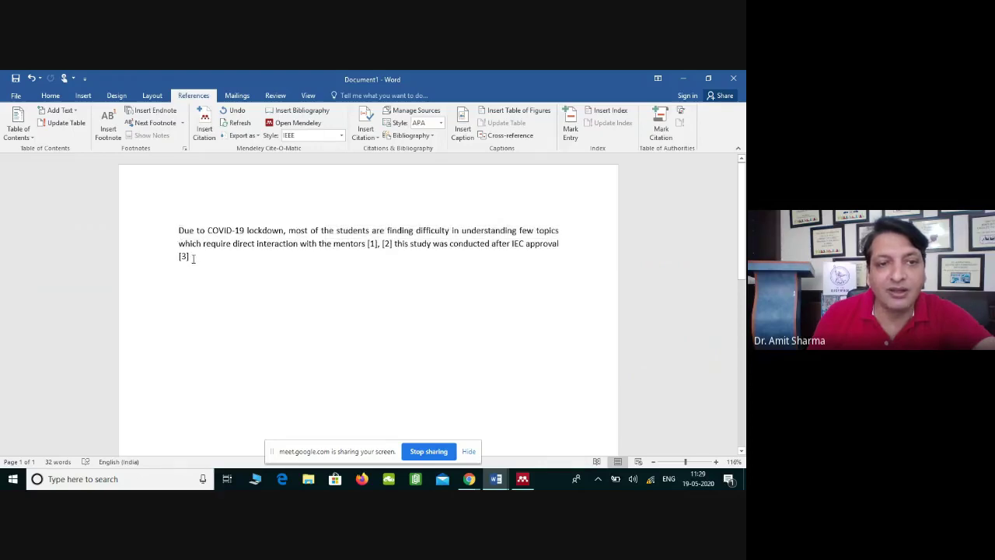
Step: Insert the Mendeley bibliography below the paragraph, leaving a blank line in between
{"action": "key", "text": "Return"}
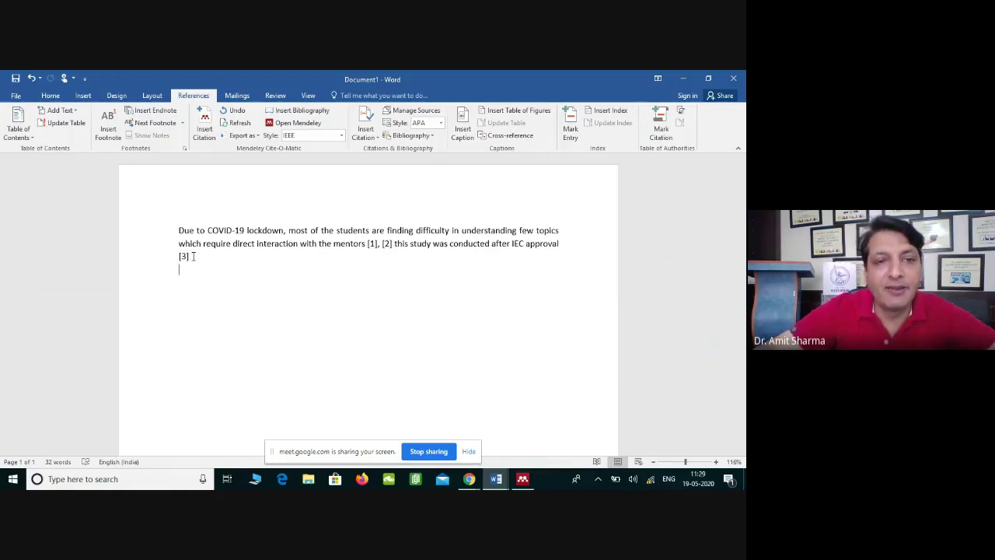
{"action": "key", "text": "Return"}
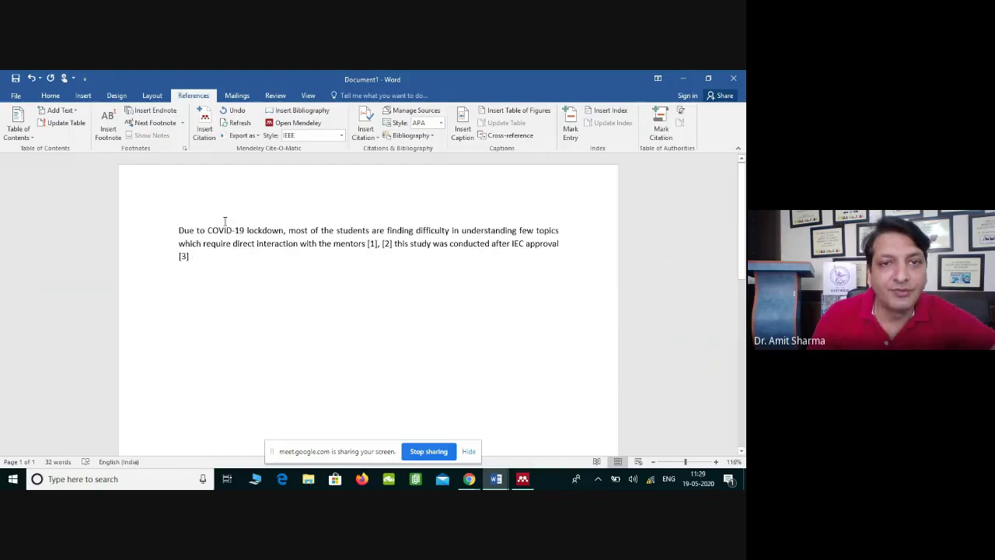
{"action": "left_click", "coordinate": [301, 115]}
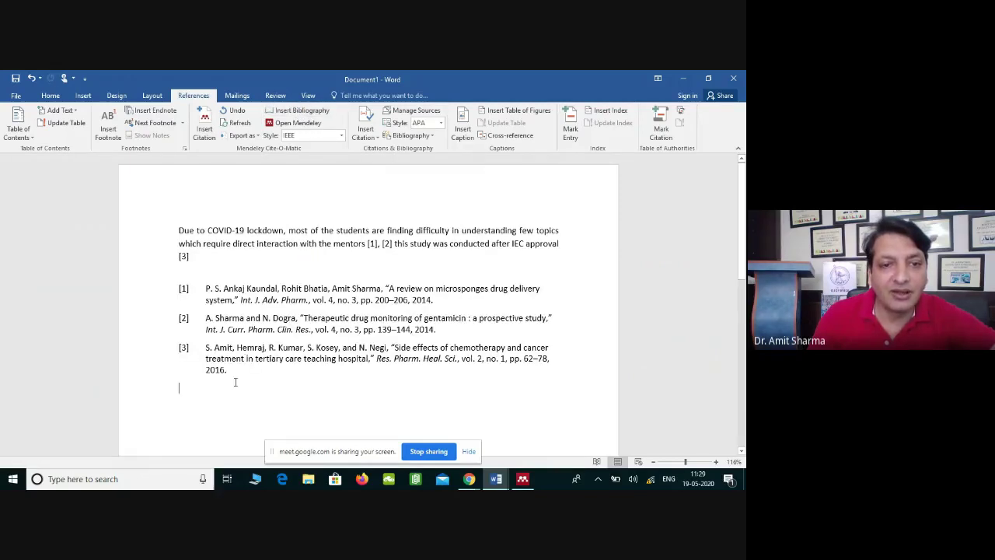
Step: Examine the inserted IEEE bibliography, especially how author initials and surnames are written in the first two entries
{"action": "left_click_drag", "start_coordinate": [228, 372], "coordinate": [172, 285]}
{"action": "left_click", "coordinate": [278, 388]}
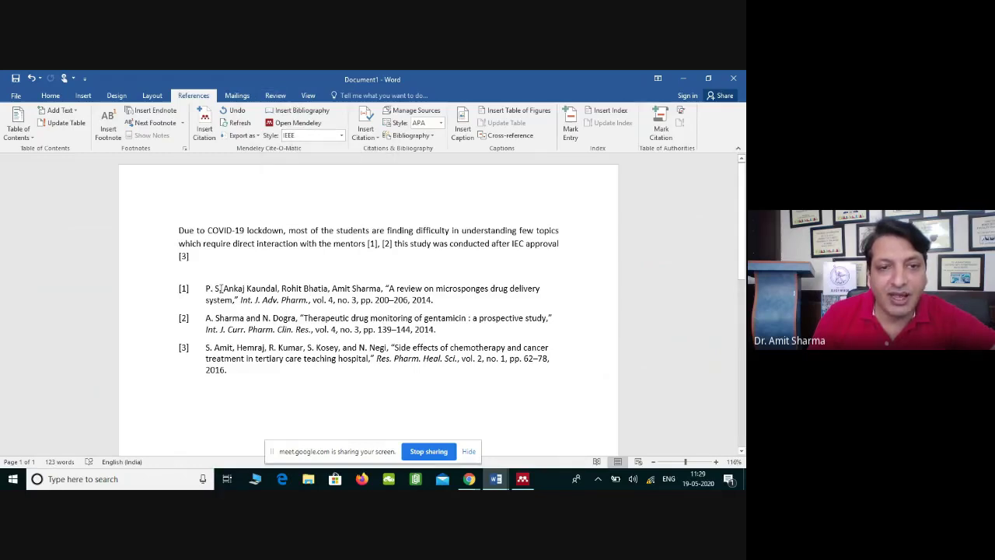
{"action": "left_click", "coordinate": [247, 288]}
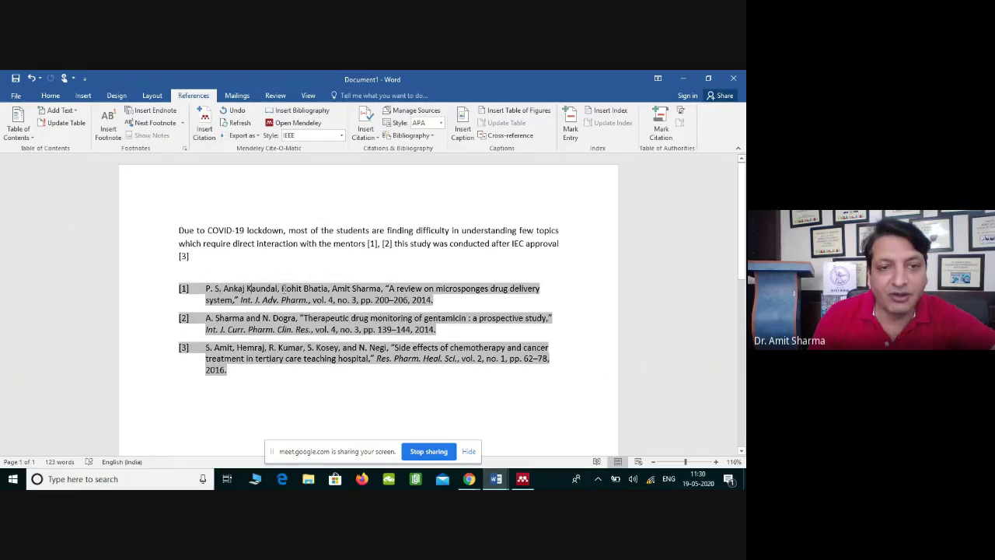
{"action": "left_click_drag", "start_coordinate": [279, 289], "coordinate": [204, 289]}
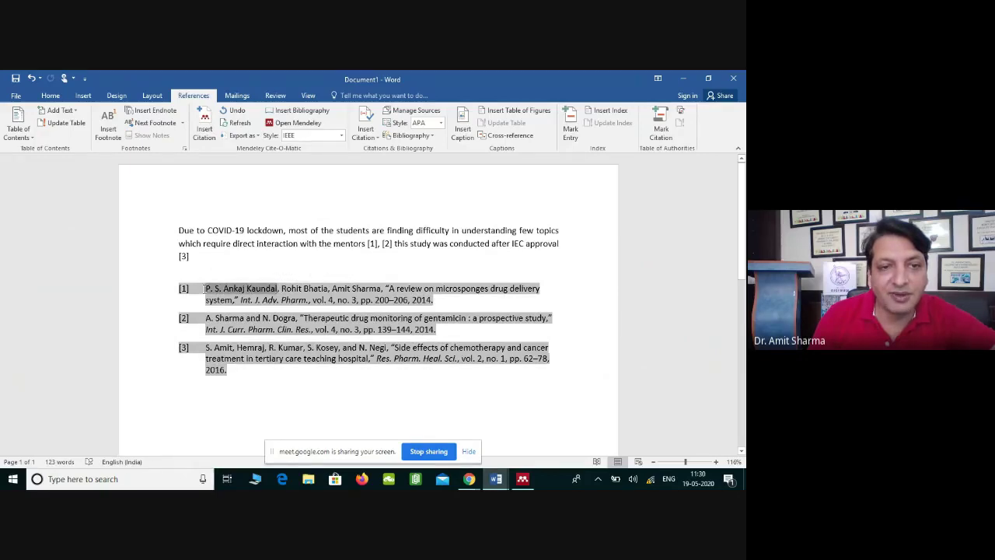
{"action": "left_click", "coordinate": [236, 347]}
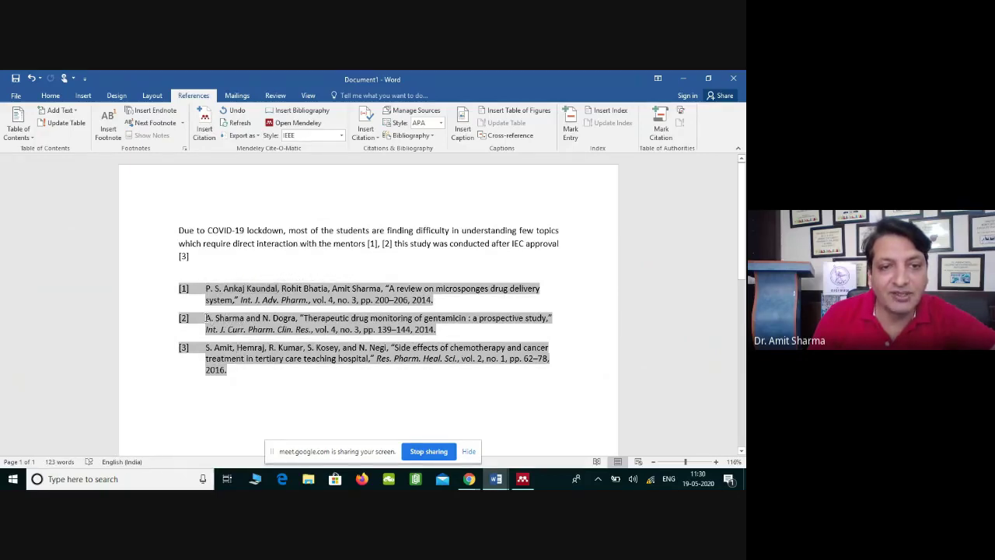
{"action": "left_click_drag", "start_coordinate": [211, 318], "coordinate": [212, 318]}
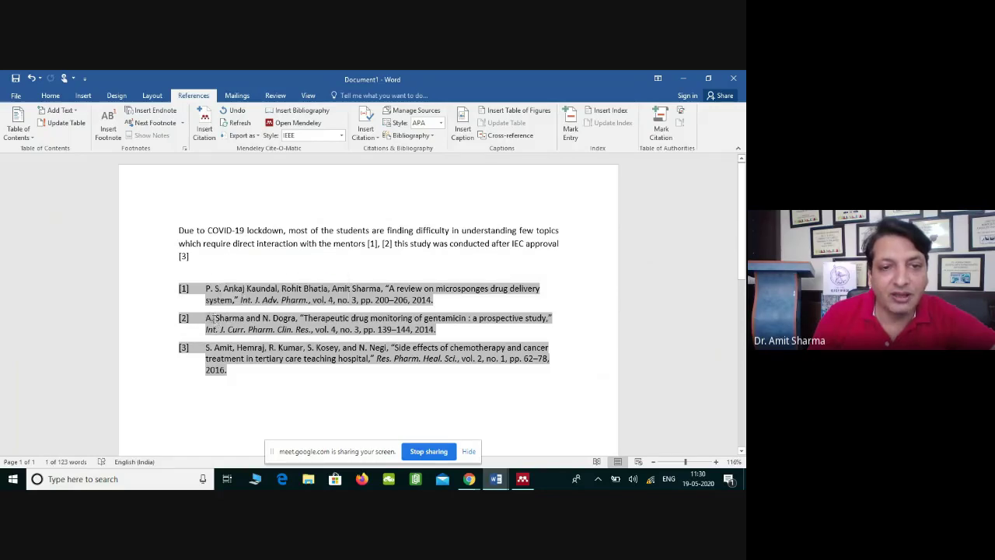
{"action": "left_click", "coordinate": [217, 318]}
{"action": "left_click_drag", "start_coordinate": [215, 318], "coordinate": [245, 318]}
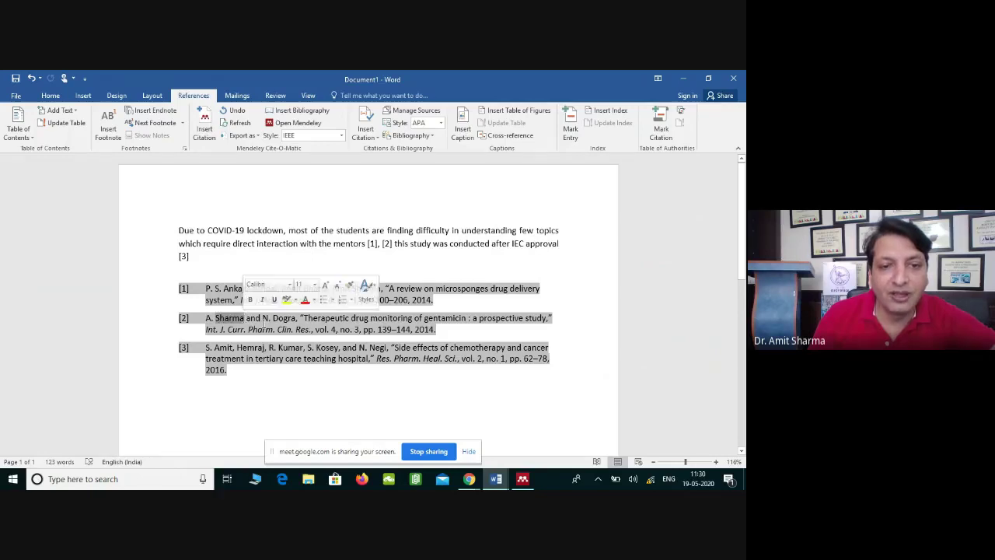
{"action": "left_click", "coordinate": [264, 318]}
{"action": "left_click_drag", "start_coordinate": [272, 317], "coordinate": [270, 321]}
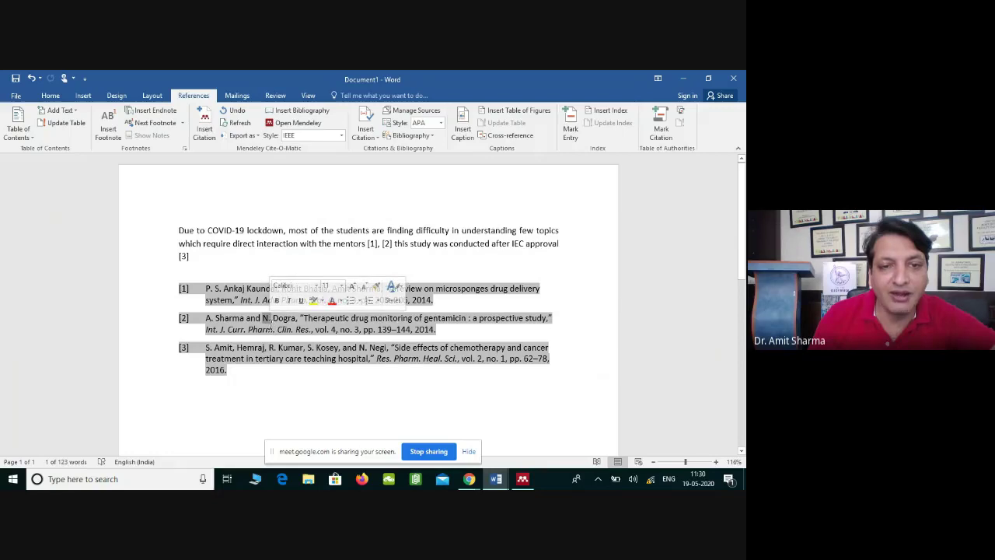
{"action": "double_click", "coordinate": [276, 318]}
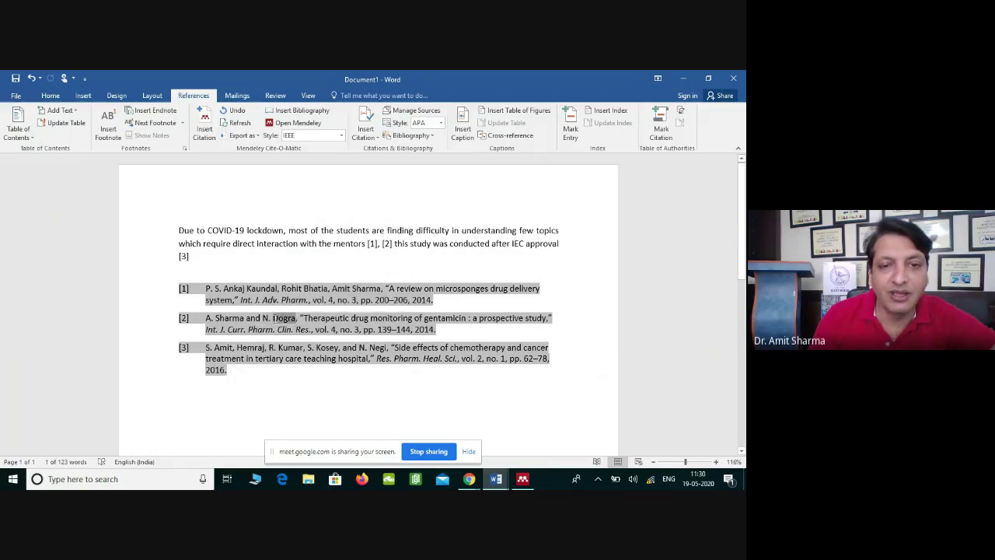
Step: Examine how the article title, journal name and volume are formatted in the second bibliography entry
{"action": "left_click", "coordinate": [301, 316]}
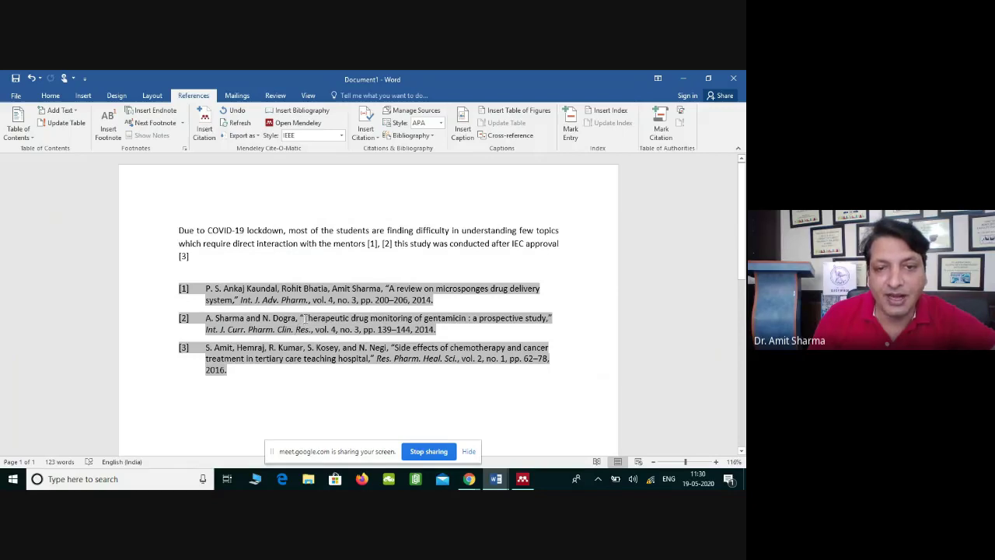
{"action": "left_click_drag", "start_coordinate": [305, 319], "coordinate": [365, 319]}
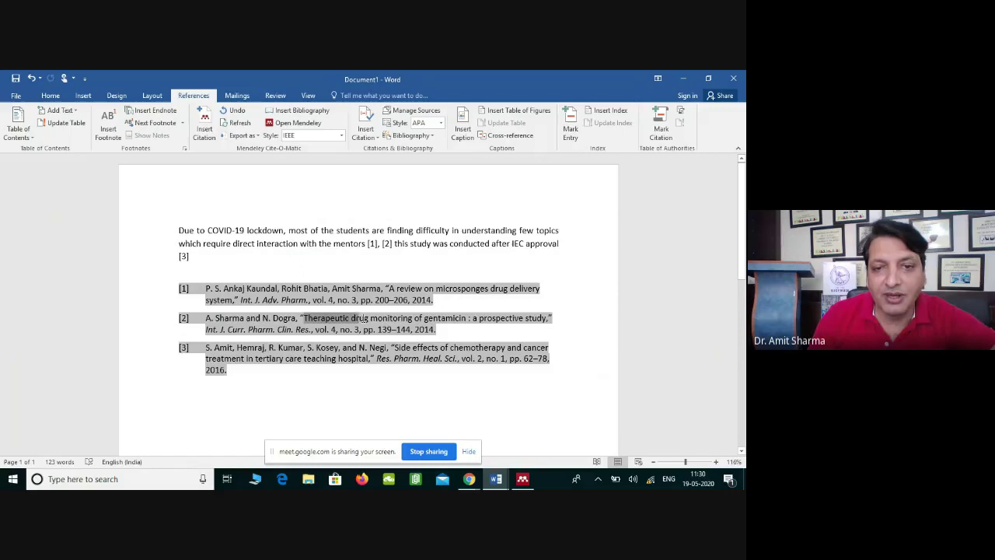
{"action": "left_click", "coordinate": [362, 383]}
{"action": "left_click_drag", "start_coordinate": [304, 318], "coordinate": [552, 319]}
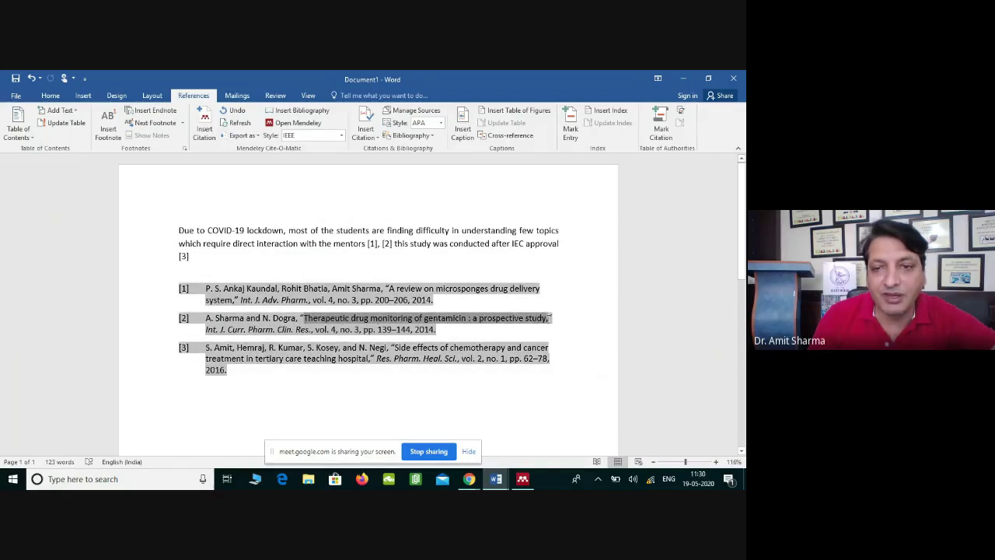
{"action": "left_click", "coordinate": [313, 330]}
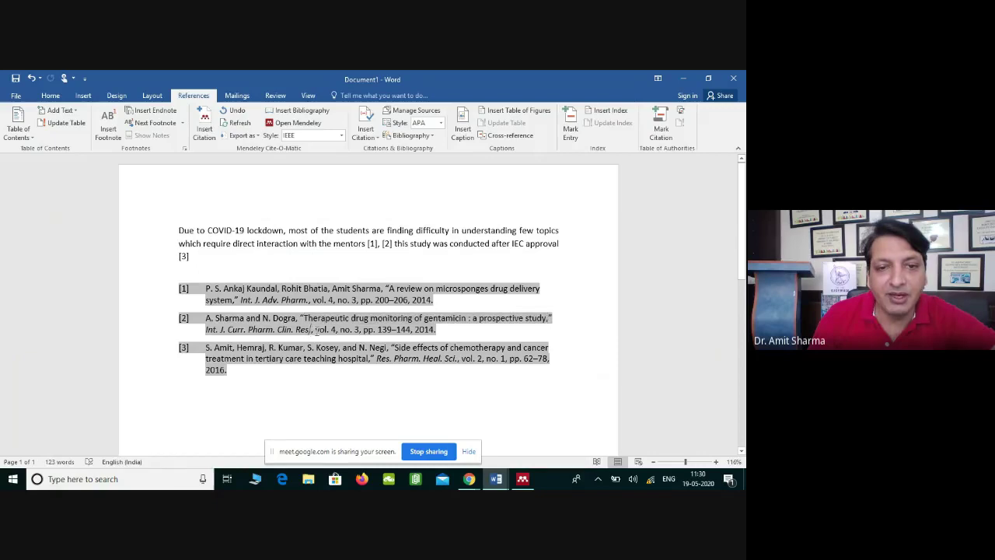
{"action": "mouse_move", "coordinate": [335, 330]}
{"action": "left_mouse_down"}
{"action": "mouse_move", "coordinate": [316, 331]}
{"action": "mouse_move", "coordinate": [324, 332]}
{"action": "left_mouse_up"}
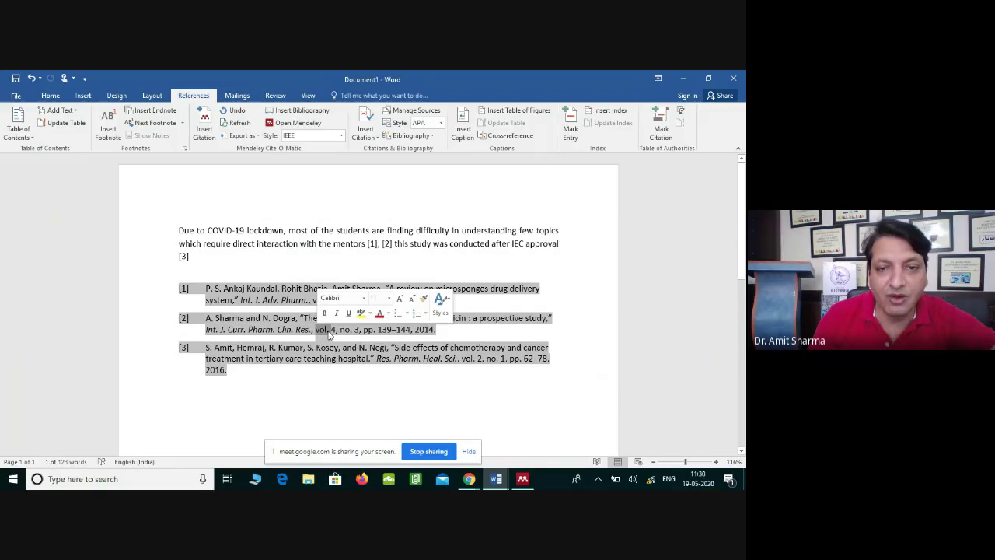
{"action": "left_click", "coordinate": [287, 381]}
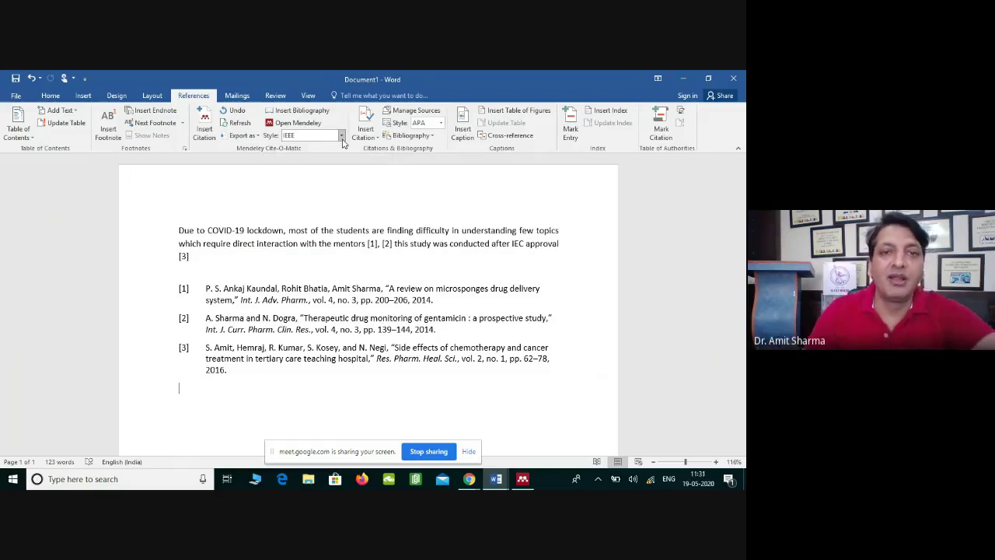
Step: Switch to Mendeley Desktop and set its citation style to Nature
{"action": "left_click", "coordinate": [526, 482]}
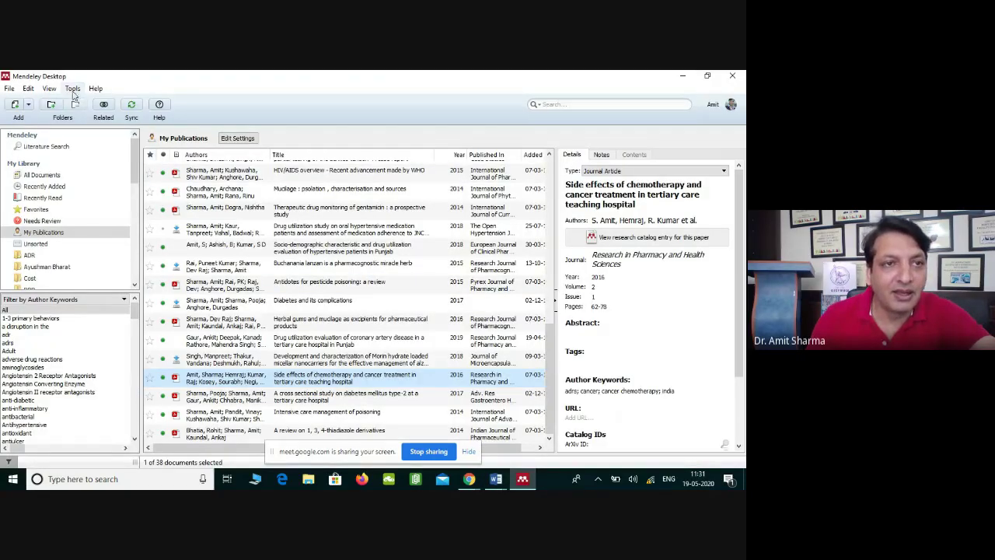
{"action": "left_click", "coordinate": [73, 90]}
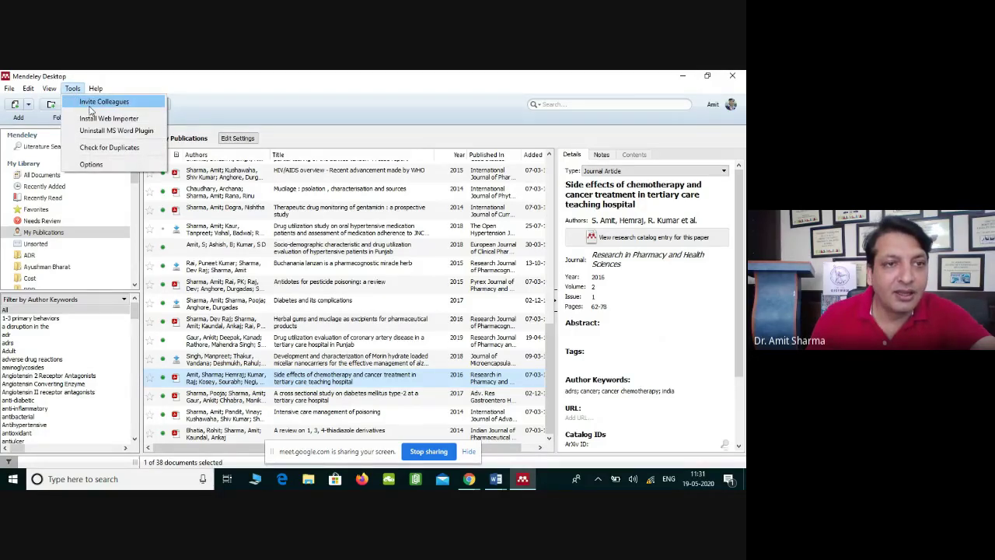
{"action": "mouse_move", "coordinate": [51, 91]}
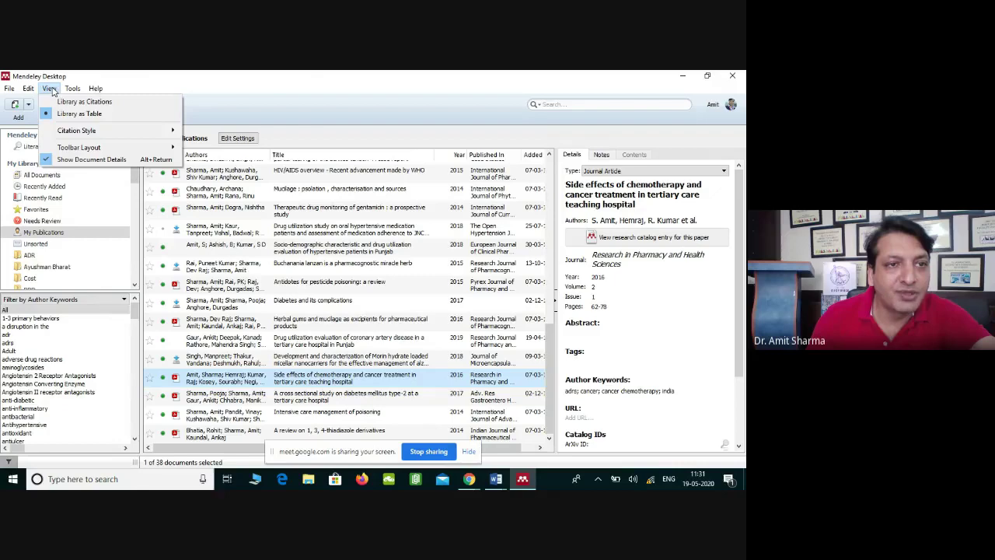
{"action": "mouse_move", "coordinate": [77, 132]}
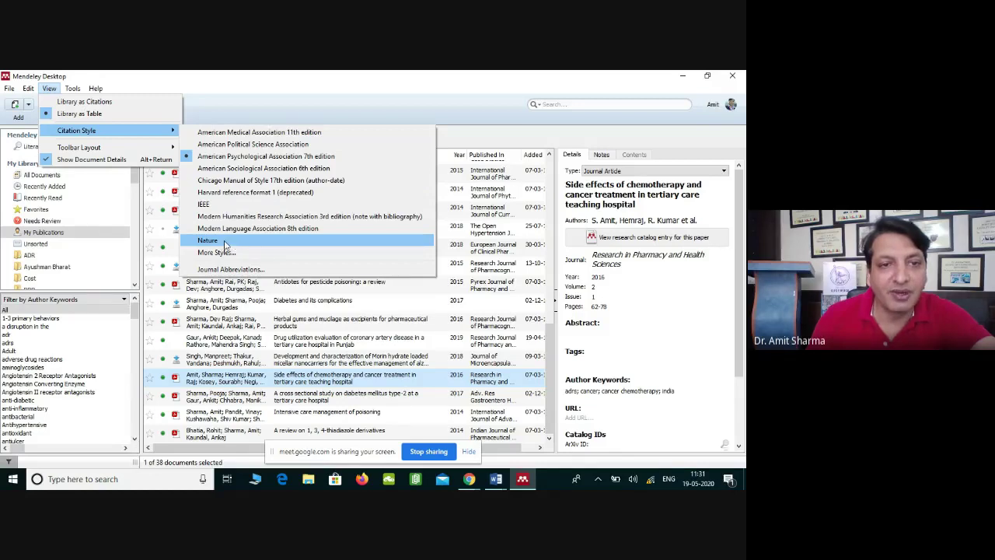
{"action": "left_click", "coordinate": [223, 244]}
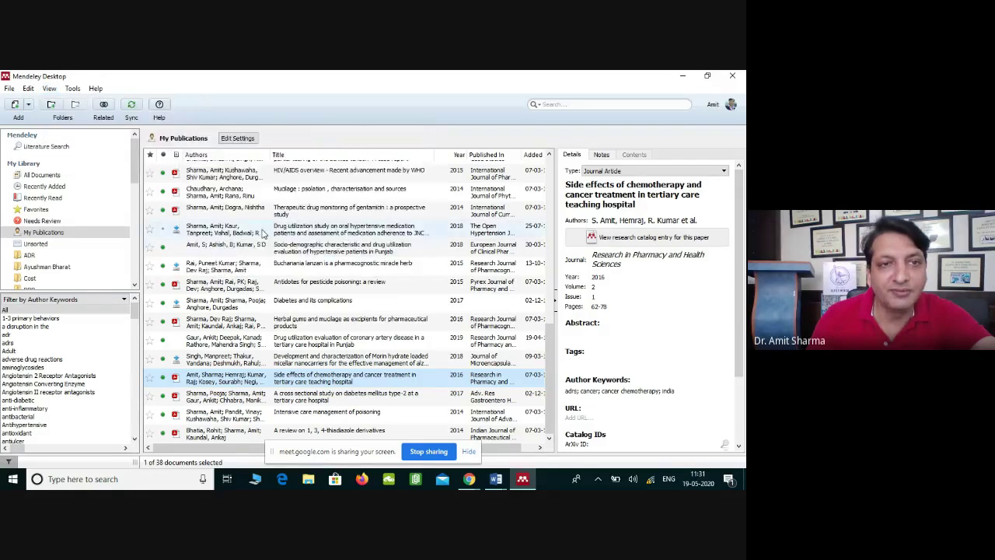
Step: Switch to Word and close the IKGPTU Letter document to get back to Document1
{"action": "left_click", "coordinate": [504, 481]}
{"action": "left_click", "coordinate": [507, 482]}
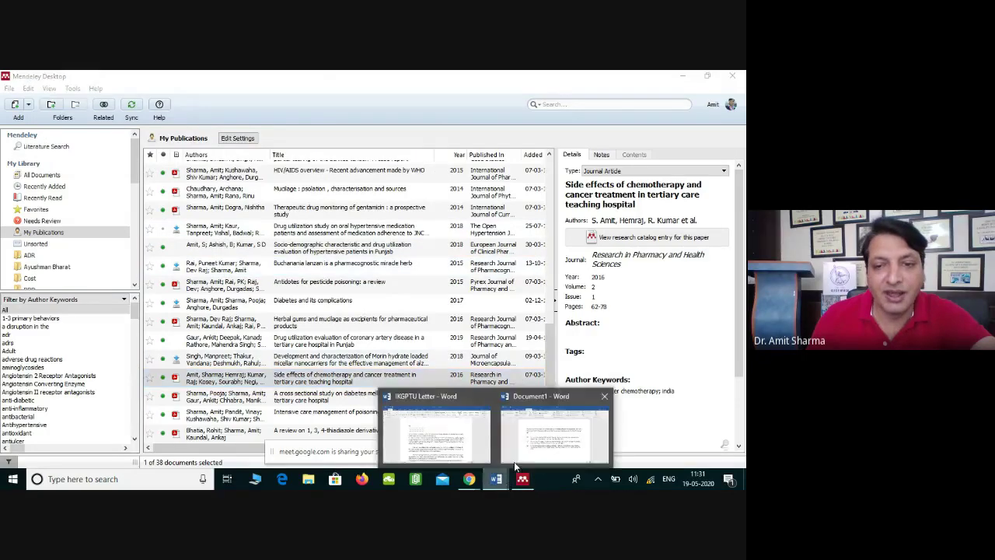
{"action": "left_click", "coordinate": [469, 437]}
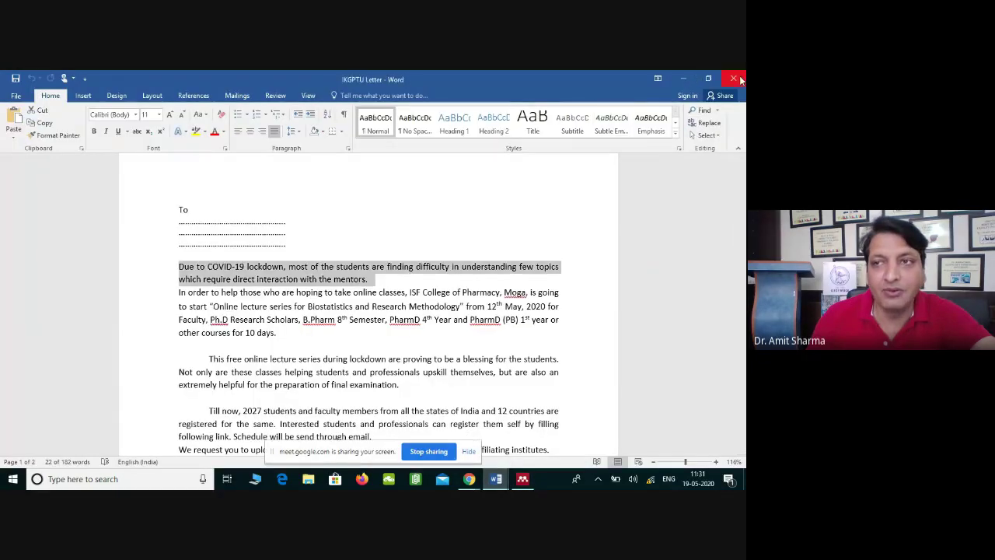
{"action": "left_click", "coordinate": [731, 79]}
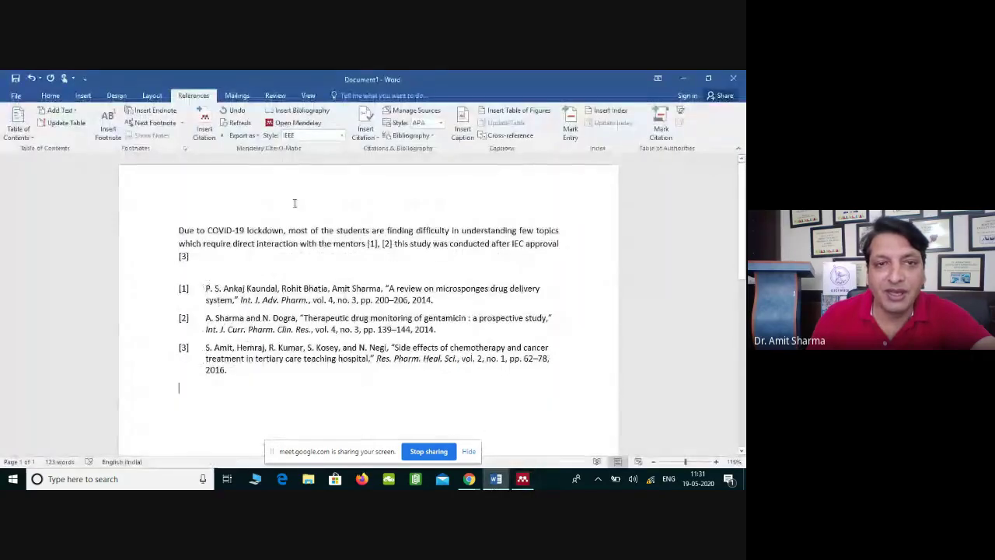
Step: Set the Mendeley citation style of Document1 to Nature
{"action": "left_click", "coordinate": [340, 136]}
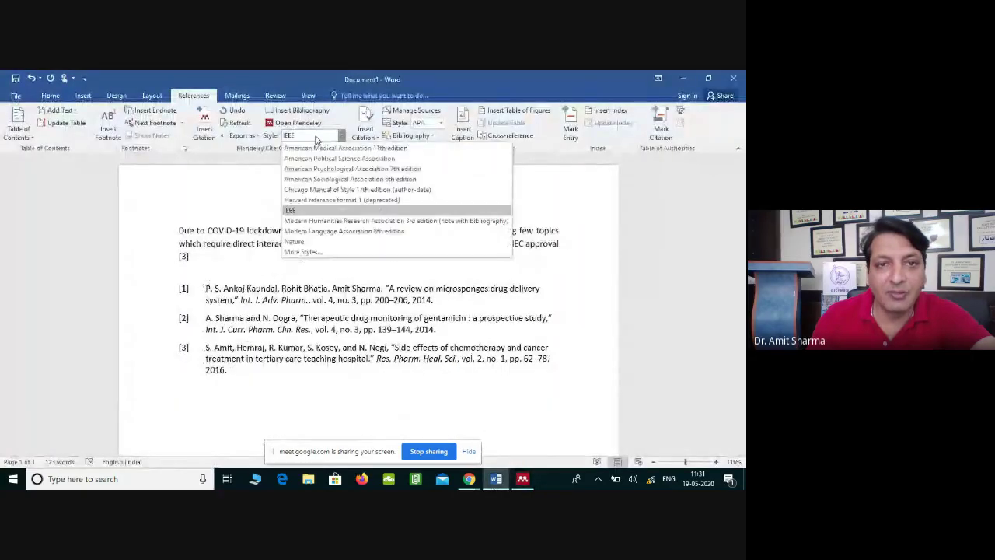
{"action": "left_click", "coordinate": [304, 243]}
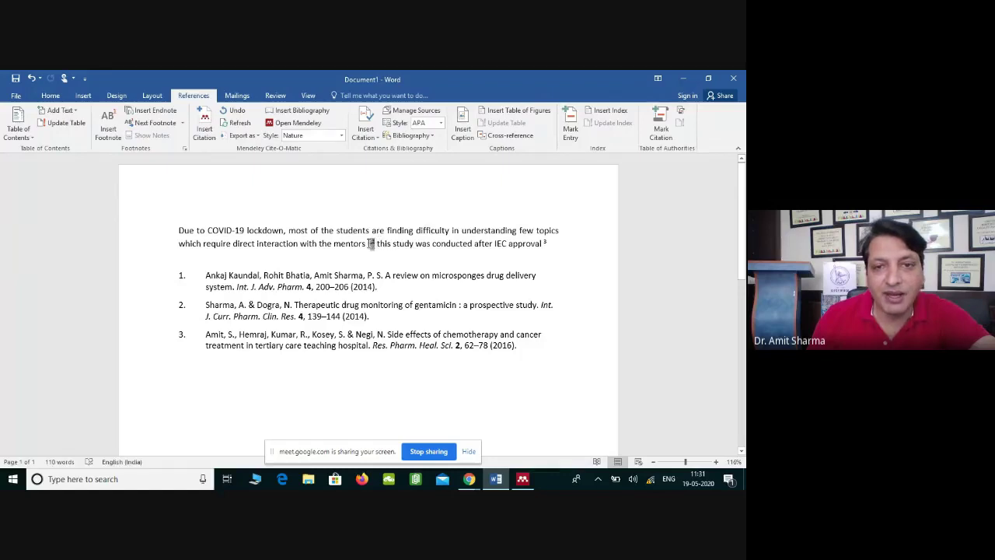
Step: Examine the superscript Nature-style citation after "mentors" at close magnification
{"action": "double_click", "coordinate": [371, 242]}
{"action": "left_click", "coordinate": [706, 464]}
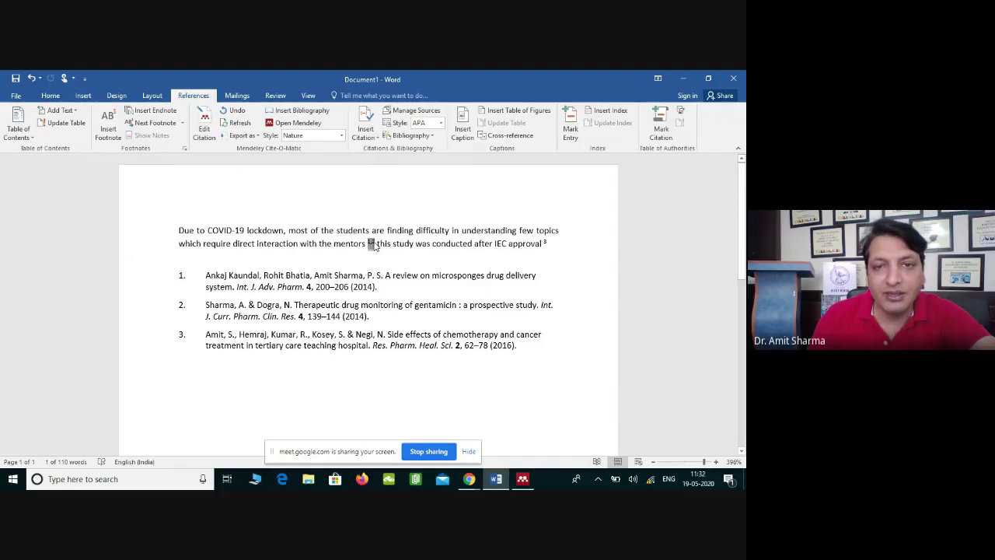
{"action": "left_click", "coordinate": [697, 464]}
{"action": "left_click", "coordinate": [377, 251]}
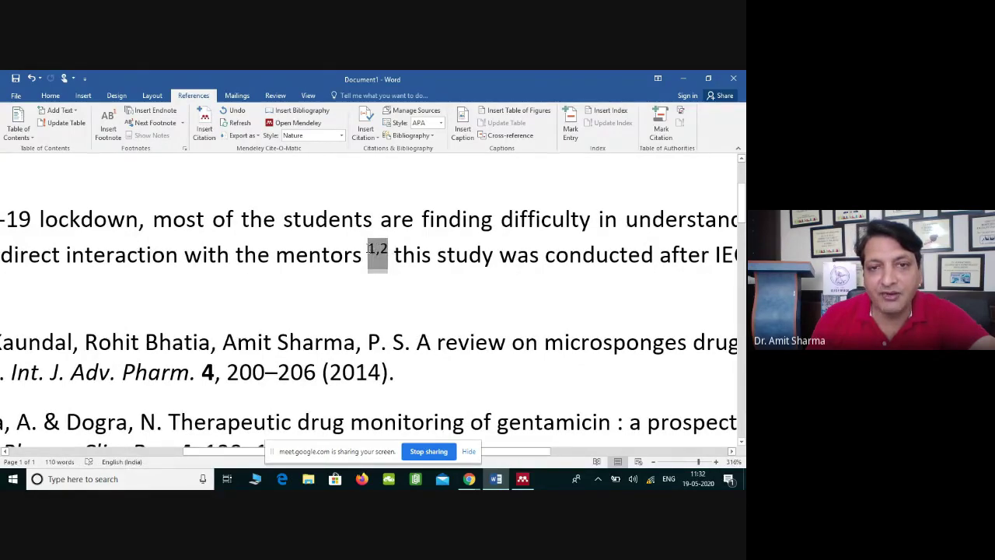
{"action": "left_click", "coordinate": [495, 325]}
{"action": "scroll", "coordinate": [569, 272], "scroll_direction": "up", "scroll_amount": 7, "text": "ctrl"}
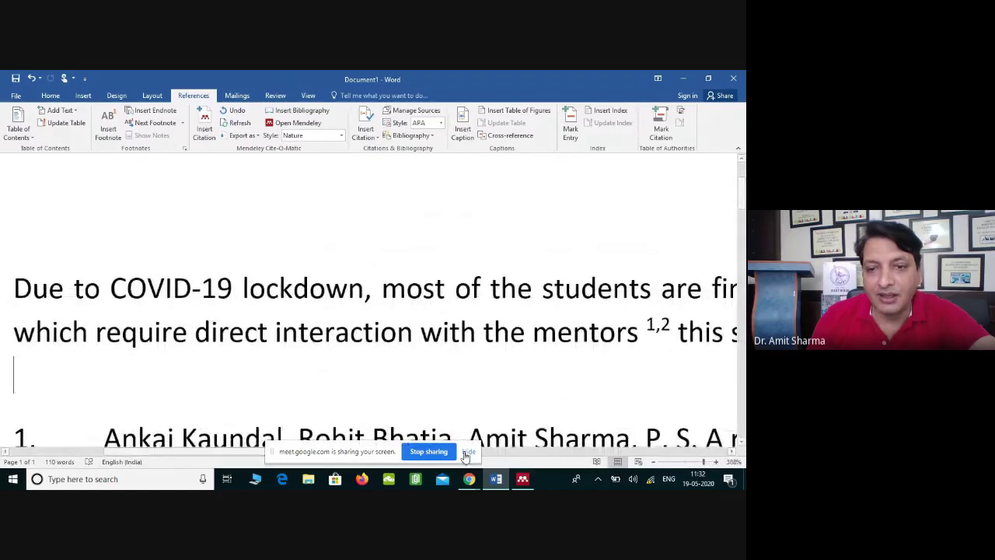
{"action": "left_click", "coordinate": [730, 451]}
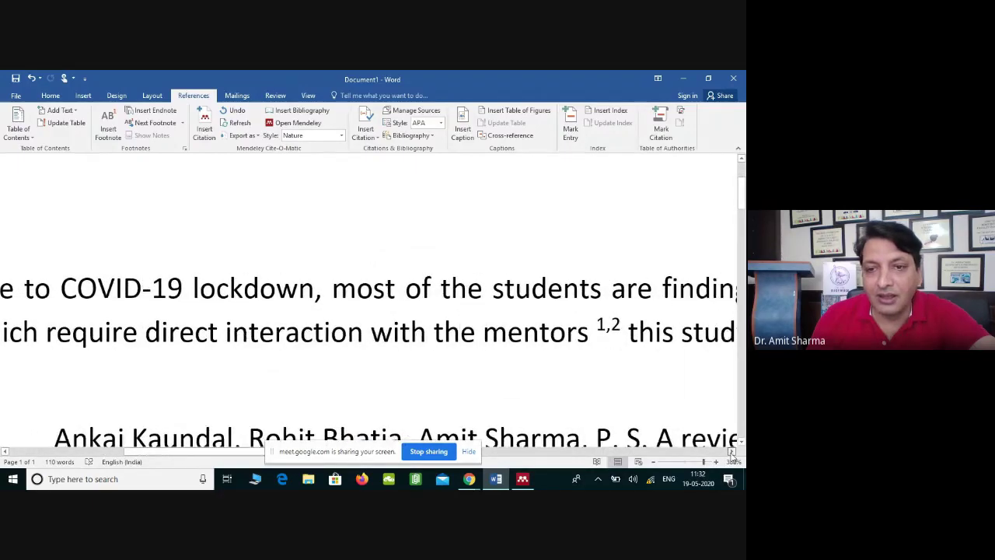
{"action": "left_click", "coordinate": [376, 328]}
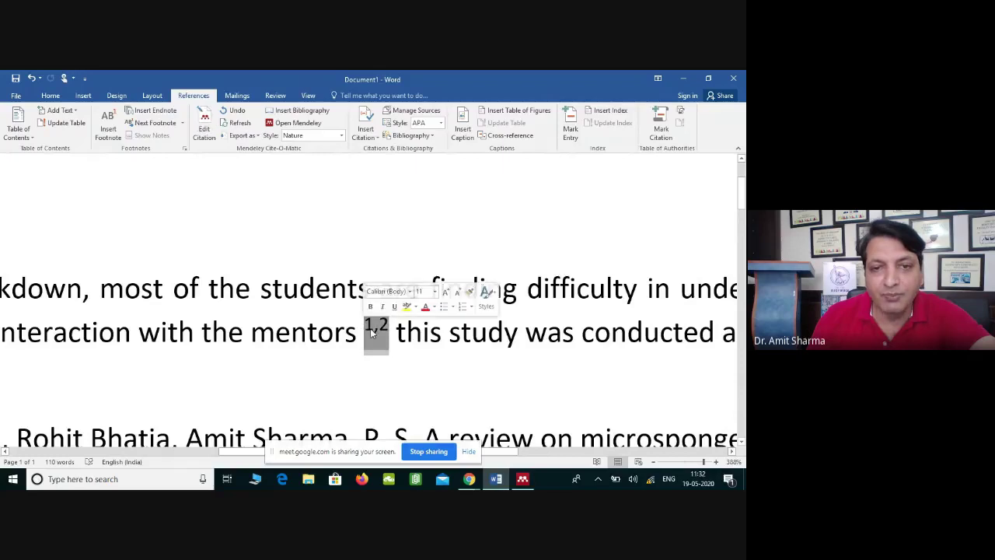
Step: Set the Mendeley citation style of the document to American Psychological Association 7th edition and show the page at 100% zoom
{"action": "left_click", "coordinate": [341, 135]}
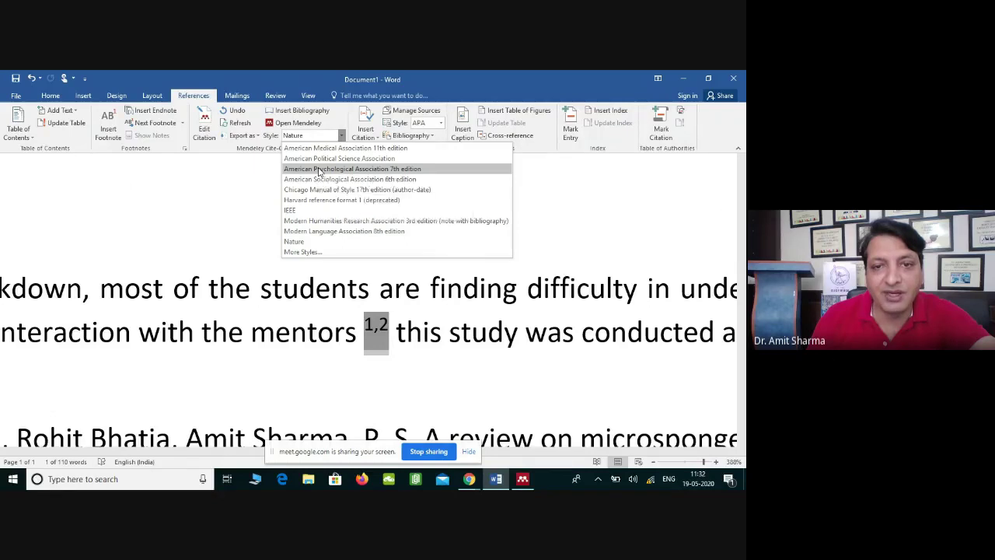
{"action": "left_click", "coordinate": [317, 169]}
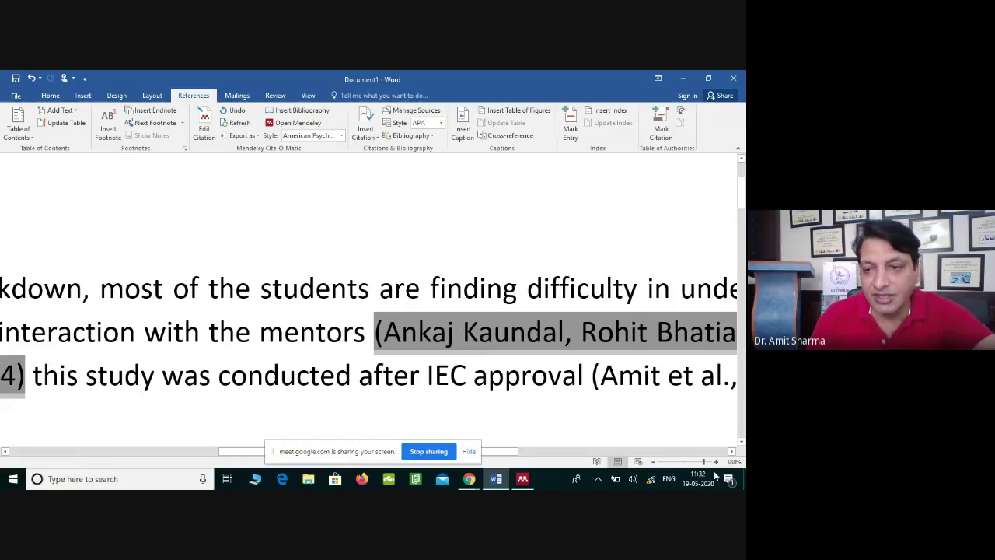
{"action": "left_click", "coordinate": [686, 463]}
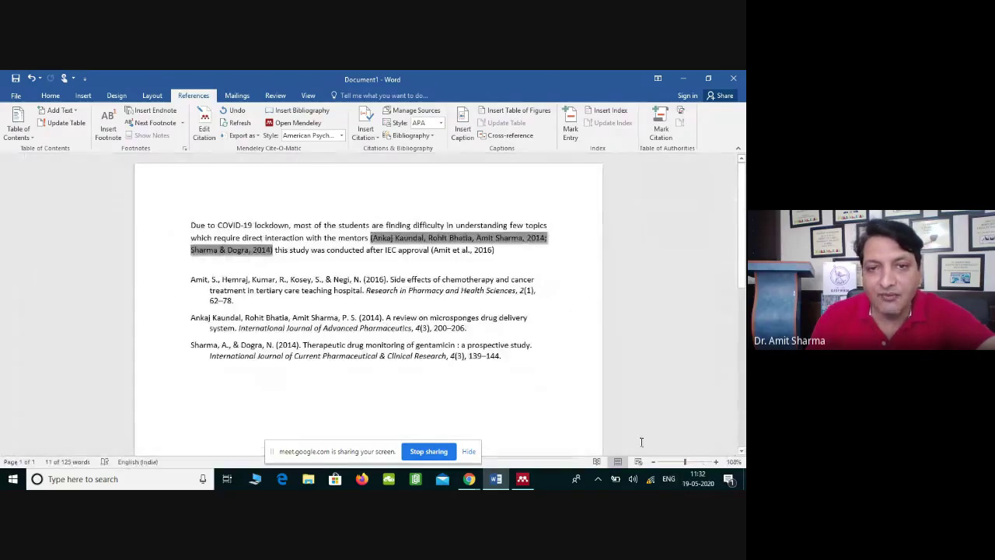
Step: Switch to Mendeley Desktop and open the Citation Styles dialog that manages additional styles
{"action": "left_click", "coordinate": [523, 479]}
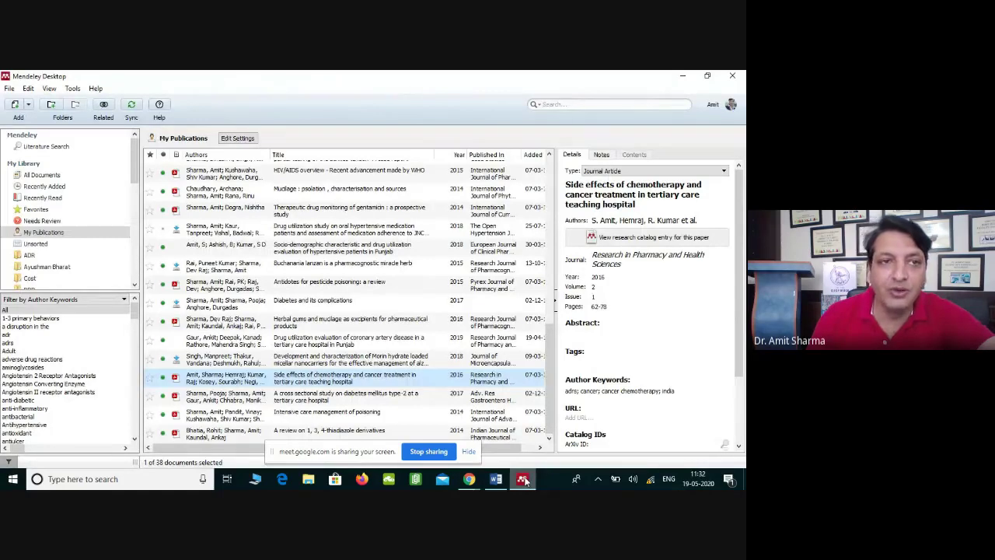
{"action": "left_click", "coordinate": [72, 88]}
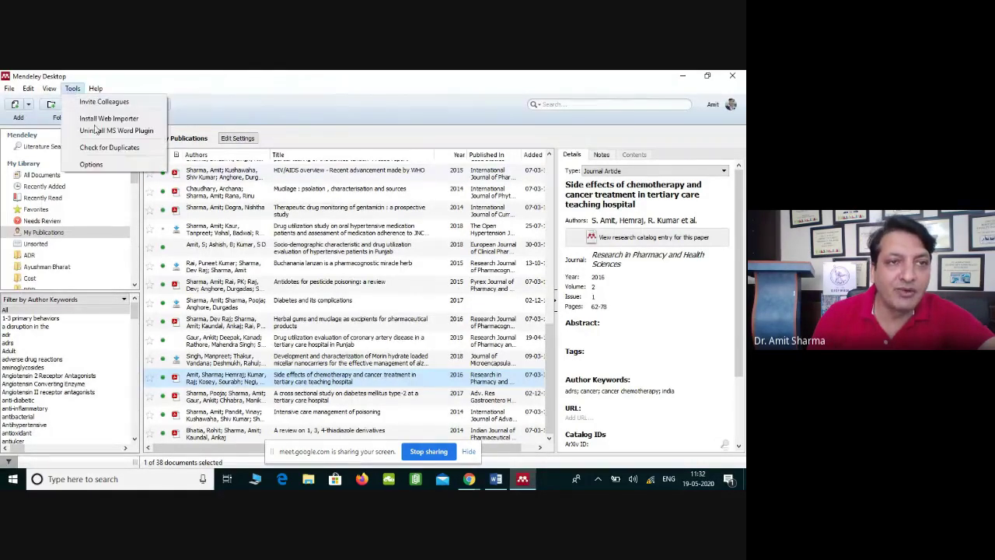
{"action": "mouse_move", "coordinate": [49, 88]}
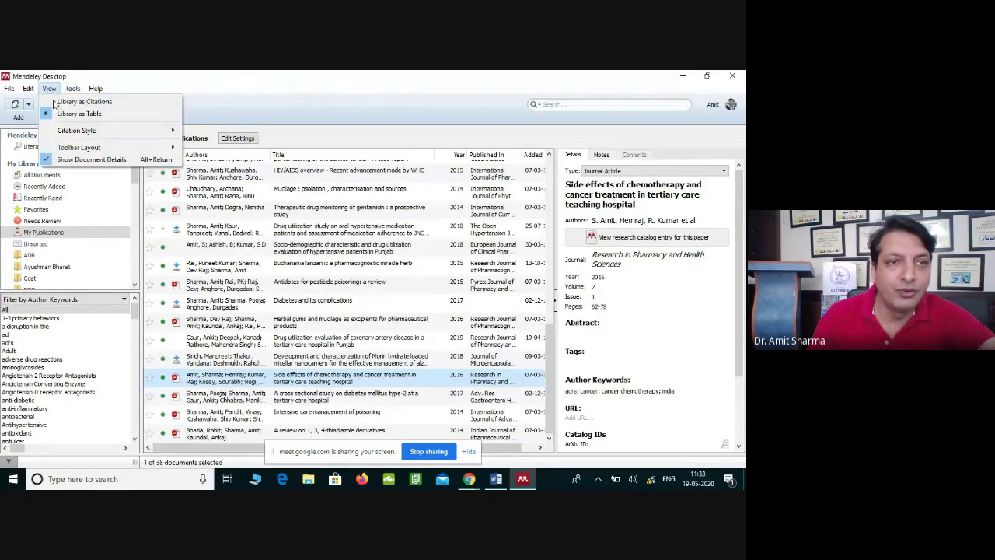
{"action": "mouse_move", "coordinate": [77, 132]}
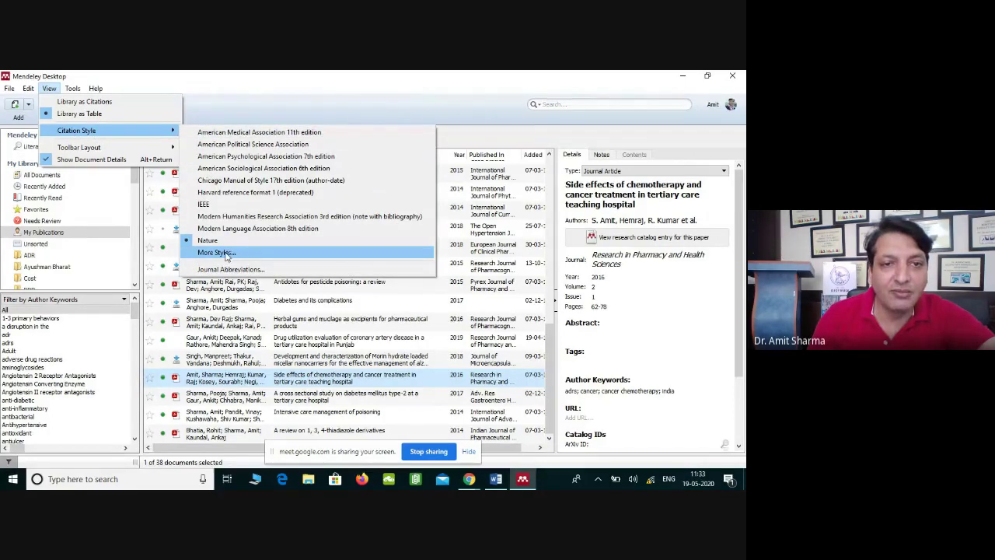
{"action": "left_click", "coordinate": [239, 254]}
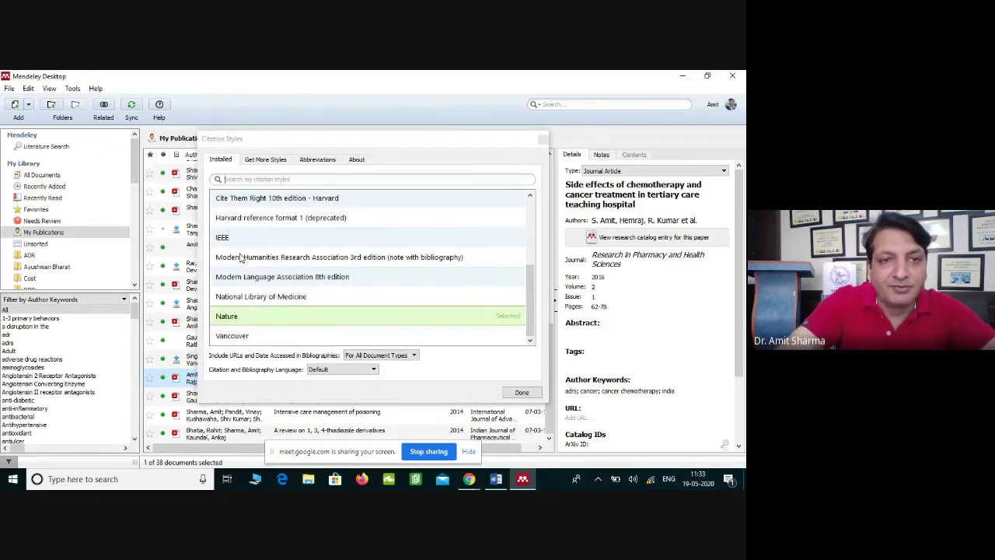
Step: Search the installed citation styles for "european journal of pharmacology"
{"action": "left_click", "coordinate": [275, 179]}
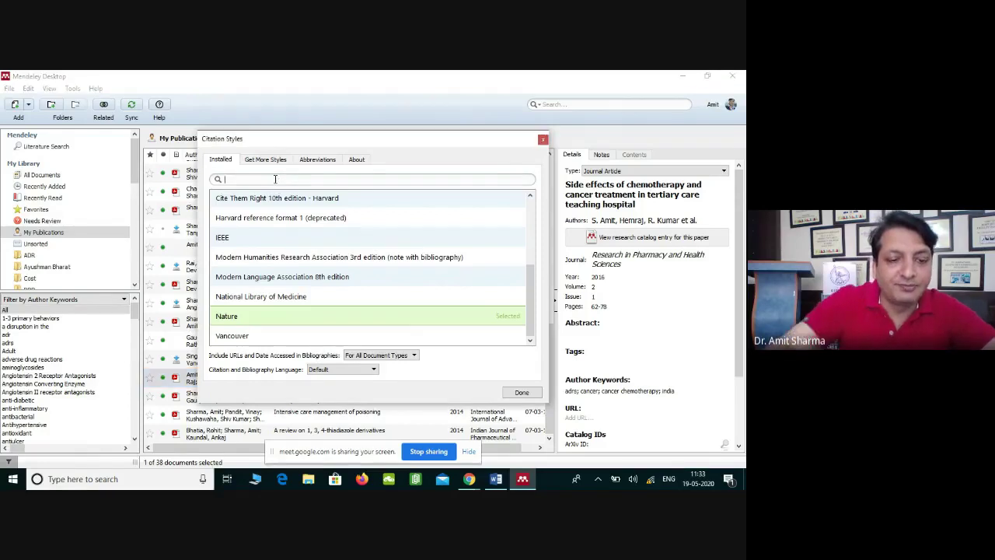
{"action": "type", "text": "europe"}
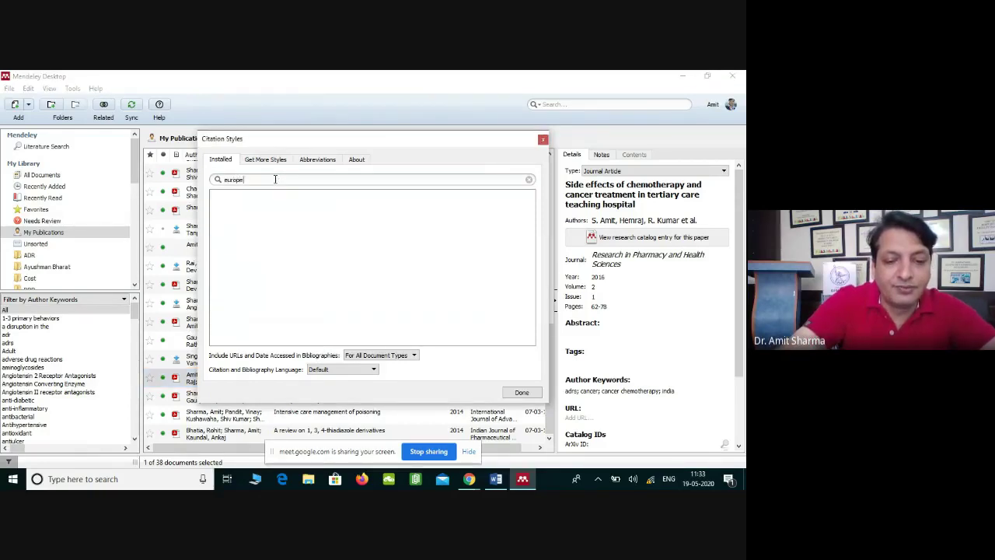
{"action": "type", "text": "an journal"}
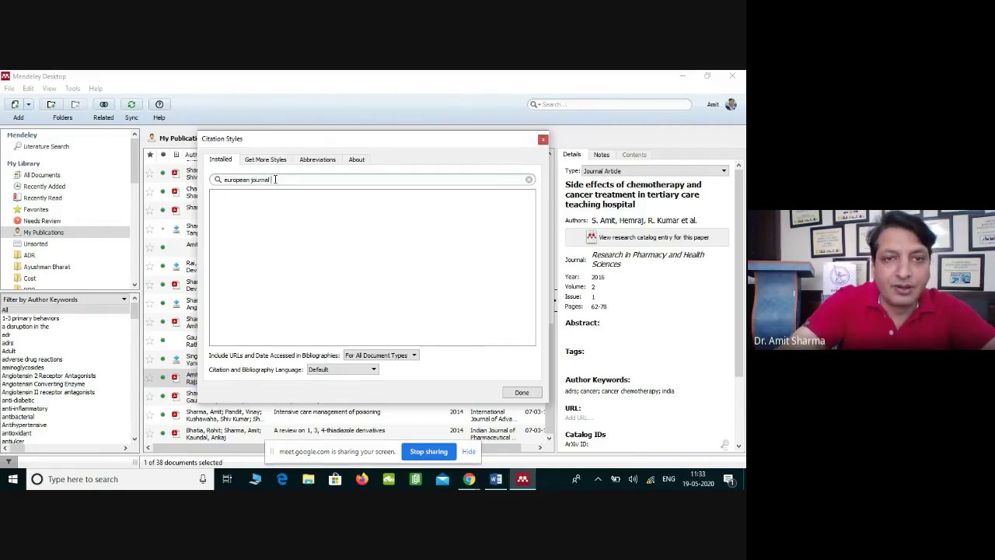
{"action": "type", "text": " of pharmacology"}
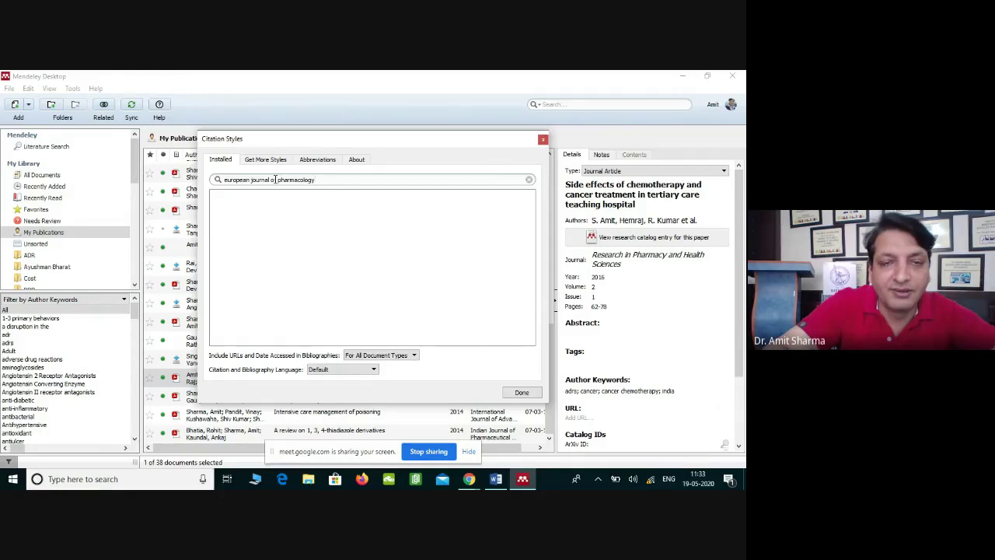
Step: Replace the style search with "van" and make Vancouver the citation style in use
{"action": "left_click_drag", "start_coordinate": [315, 179], "coordinate": [200, 182]}
{"action": "key", "text": "BackSpace"}
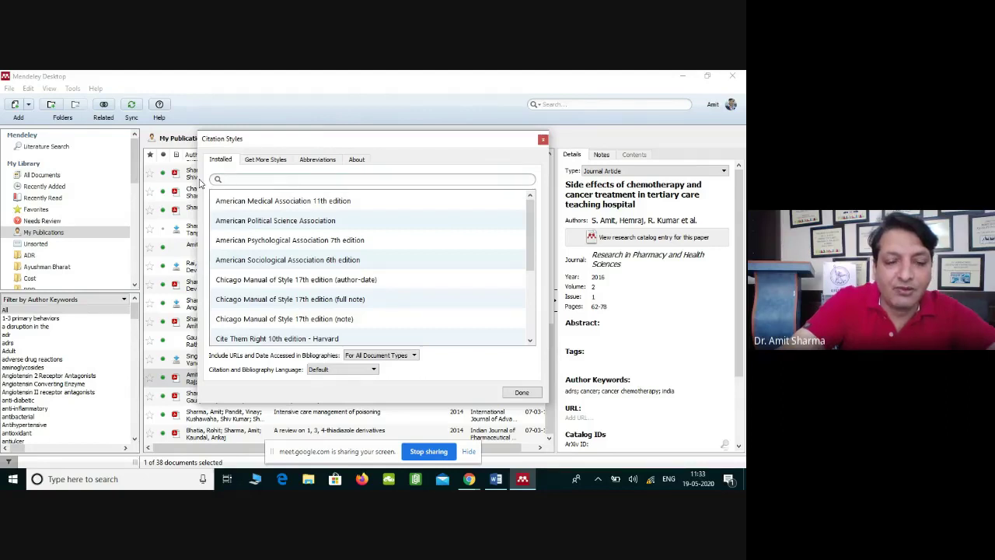
{"action": "type", "text": "van"}
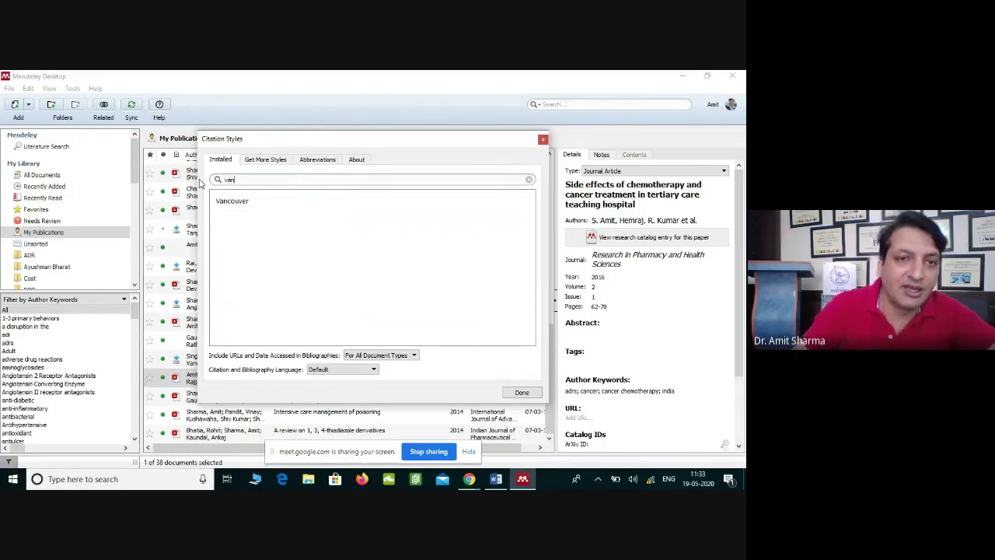
{"action": "left_click", "coordinate": [243, 202]}
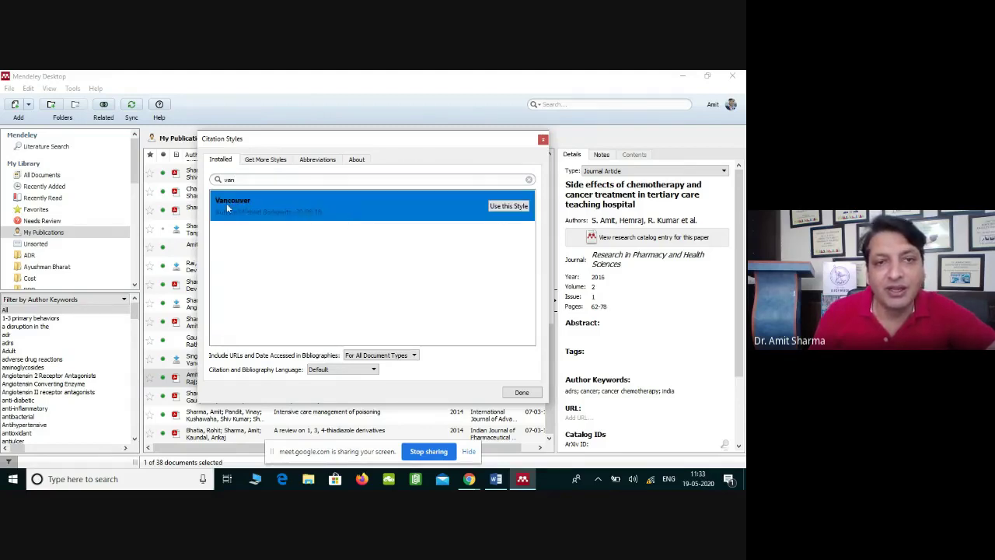
{"action": "left_click", "coordinate": [509, 207]}
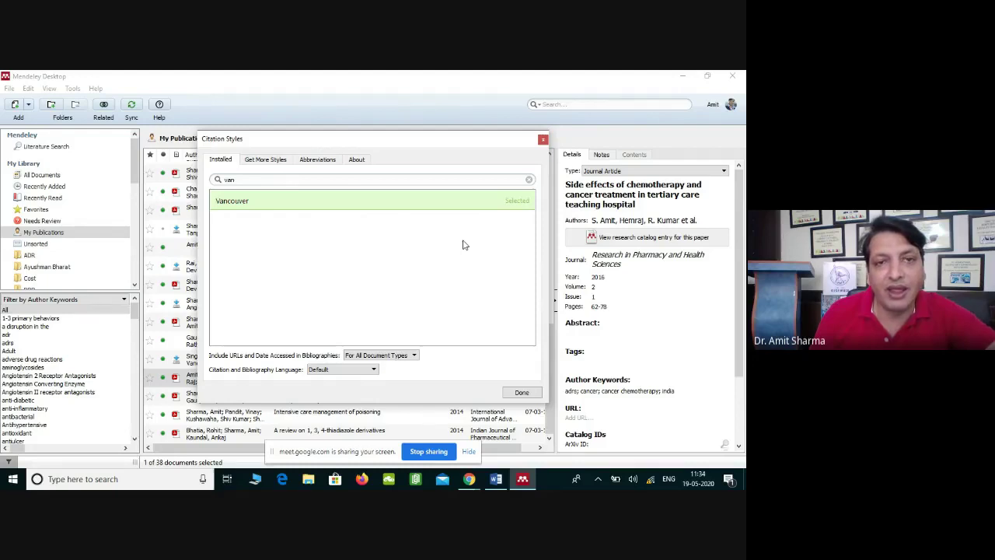
Step: Search the installed citation styles for "har" to look up the Harvard styles
{"action": "left_click_drag", "start_coordinate": [294, 179], "coordinate": [192, 178]}
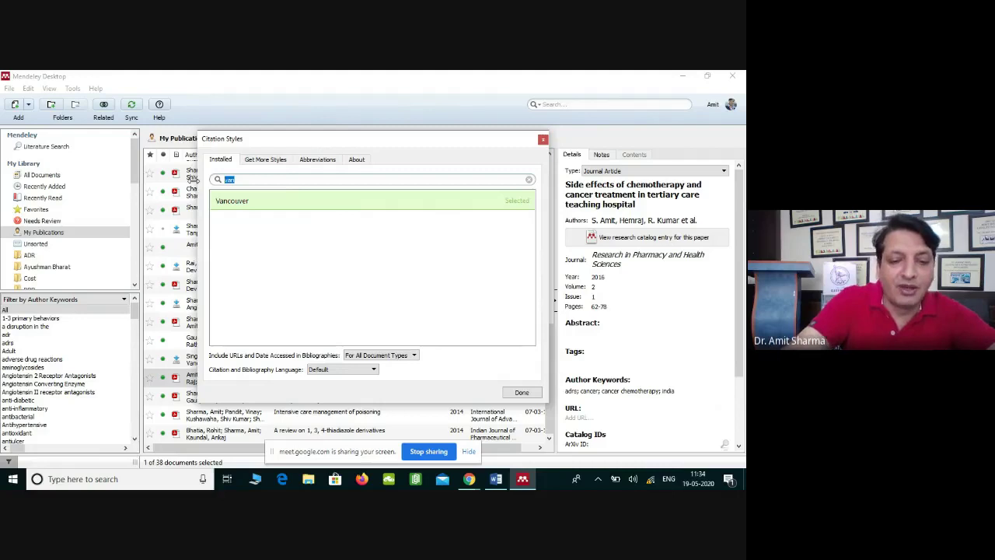
{"action": "key", "text": "BackSpace"}
{"action": "type", "text": "h"}
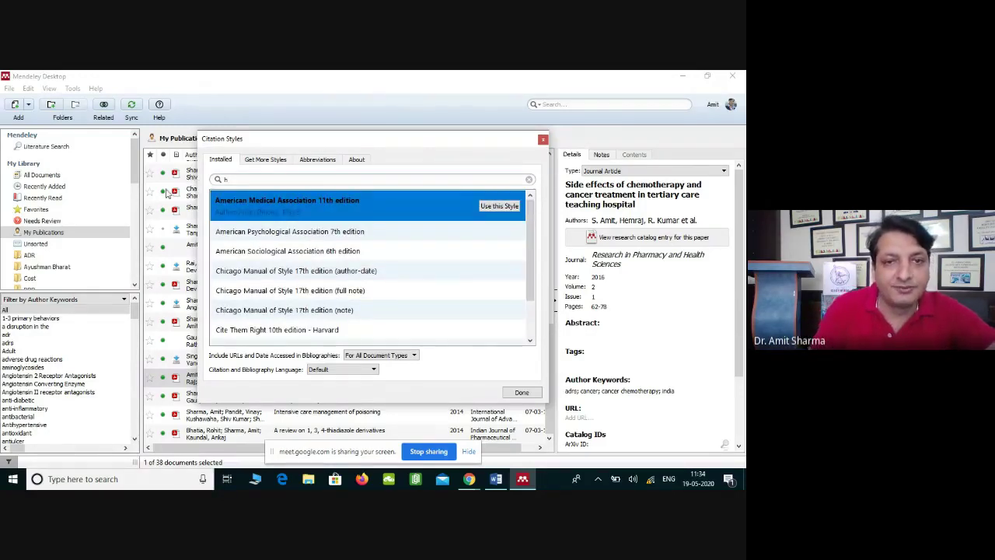
{"action": "type", "text": "a"}
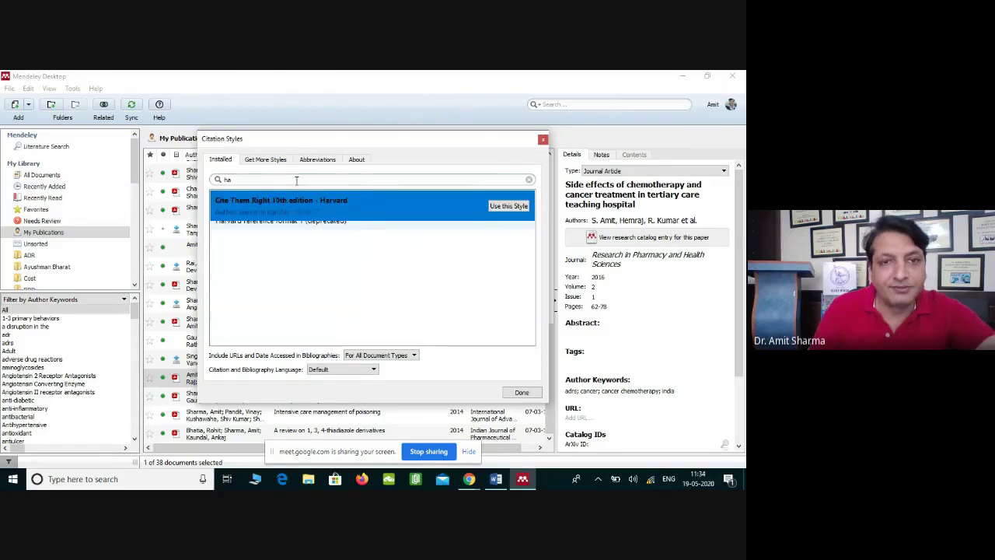
{"action": "type", "text": "r"}
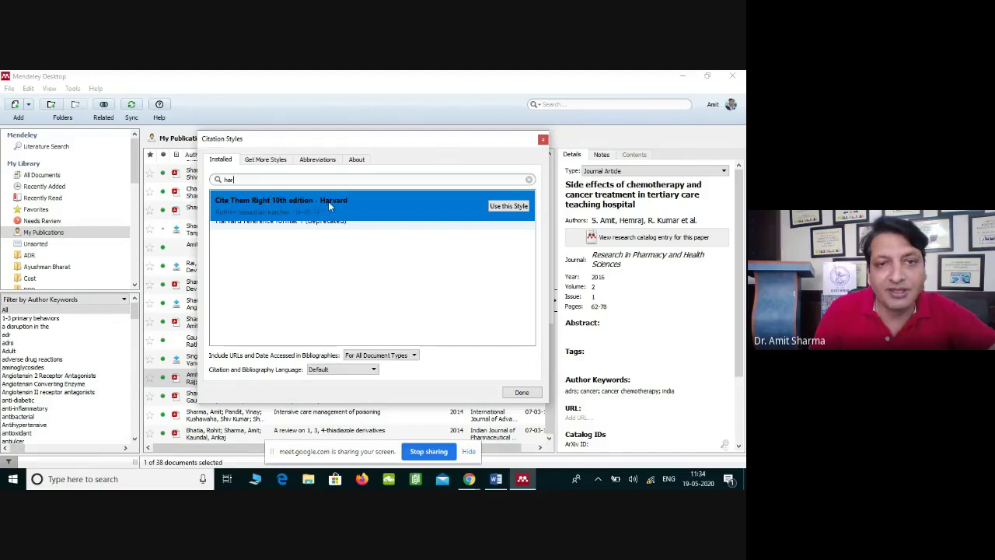
{"action": "left_click", "coordinate": [518, 208]}
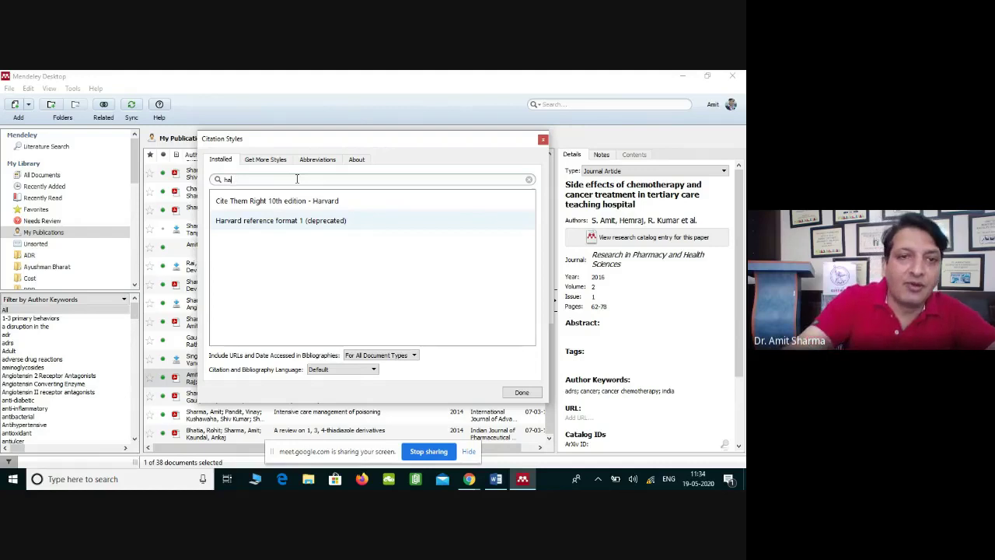
Step: Search the installed styles for "lancet" and include URLs and access dates in bibliographies only for webpages
{"action": "key", "text": "BackSpace"}
{"action": "key", "text": "BackSpace"}
{"action": "key", "text": "BackSpace"}
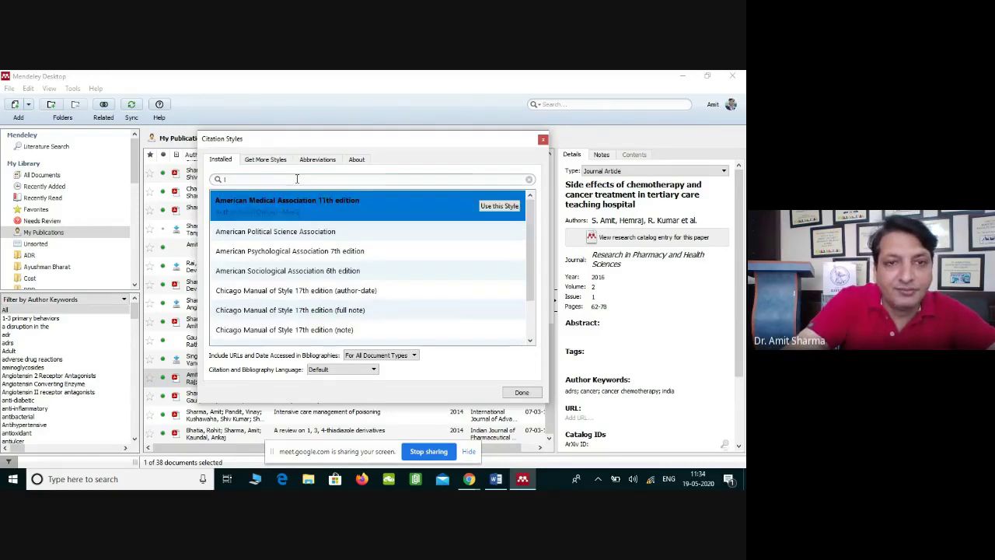
{"action": "type", "text": "a"}
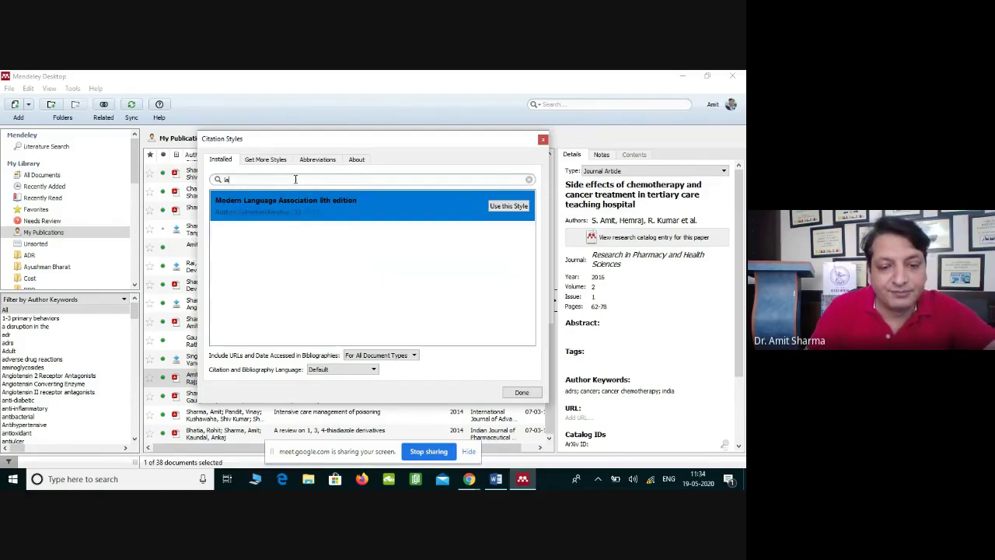
{"action": "type", "text": "nce"}
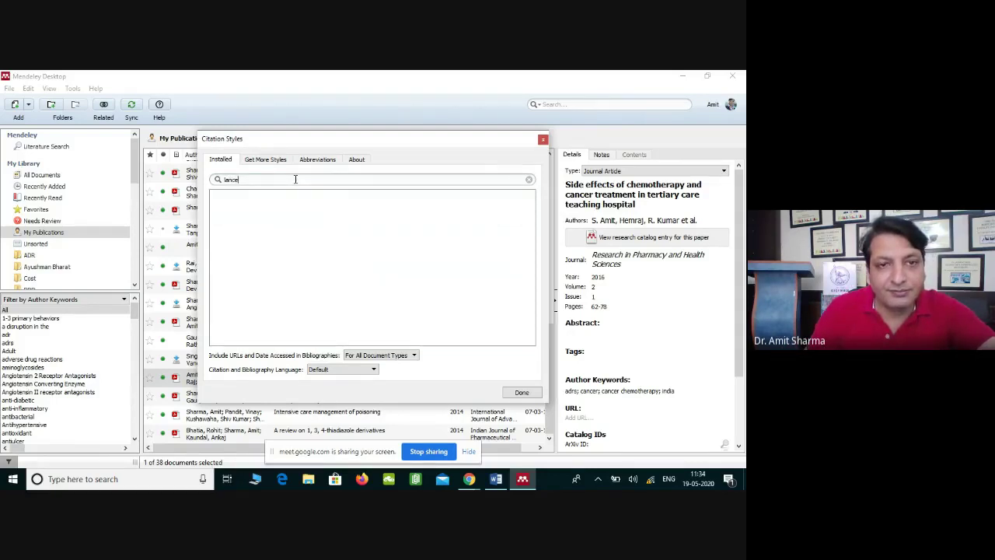
{"action": "type", "text": "t"}
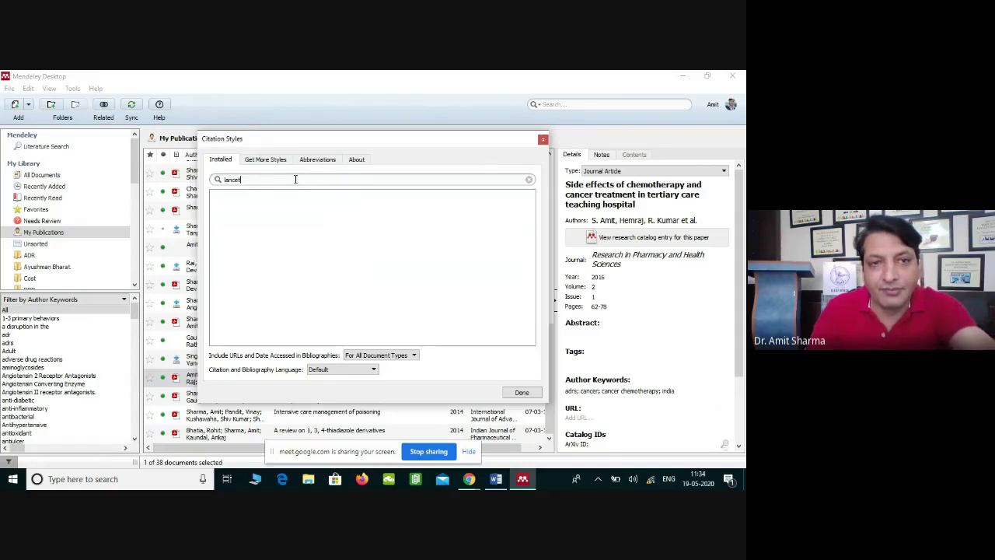
{"action": "left_click", "coordinate": [378, 356]}
{"action": "left_click", "coordinate": [379, 372]}
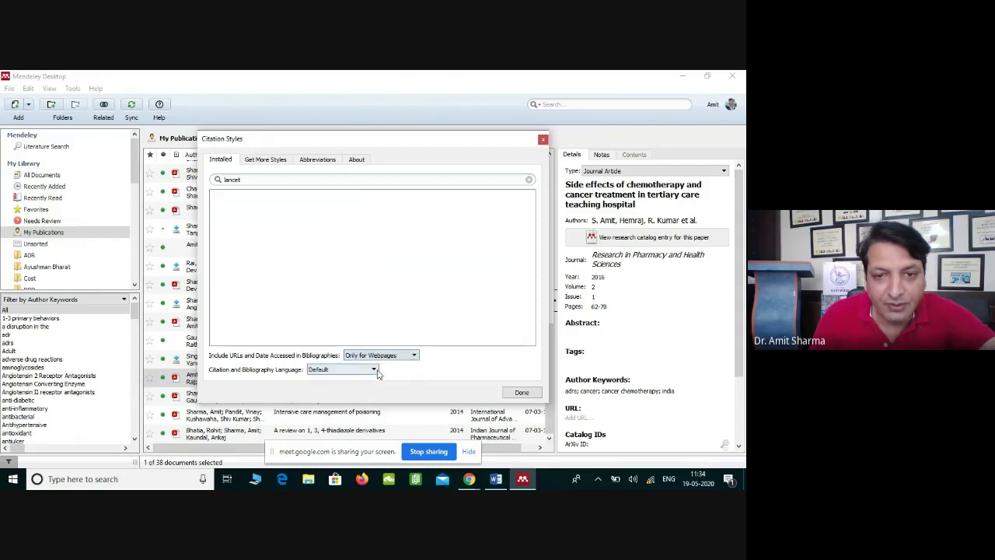
Step: Search the downloadable citation styles for "lencet" and shorten the search term to "lenc"
{"action": "left_click", "coordinate": [257, 163]}
{"action": "left_click", "coordinate": [272, 180]}
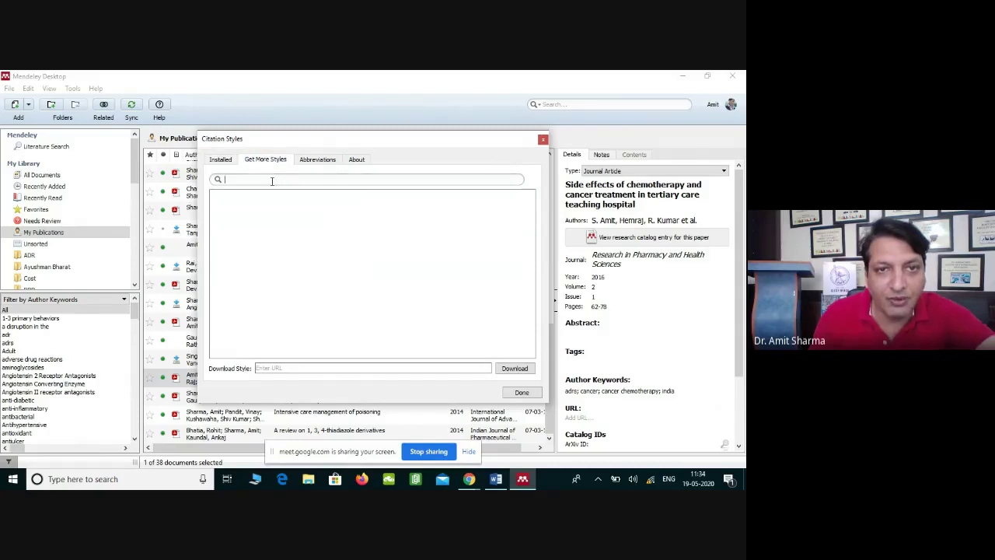
{"action": "type", "text": "lencet"}
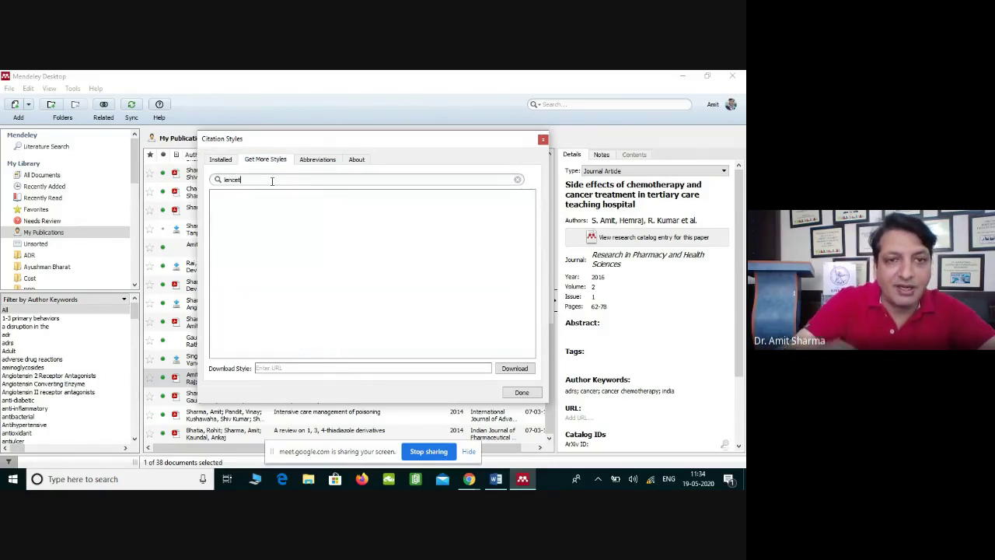
{"action": "key", "text": "BackSpace"}
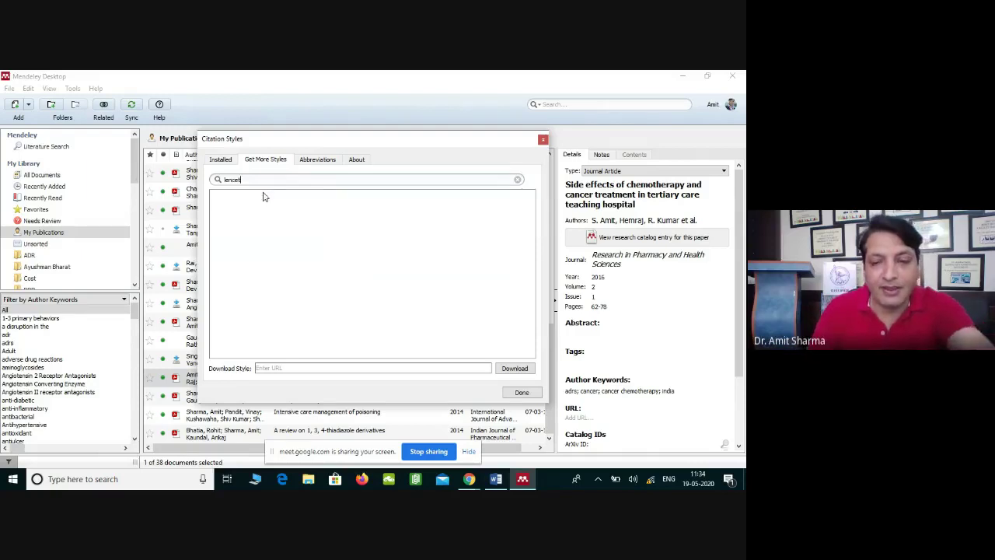
{"action": "key", "text": "BackSpace"}
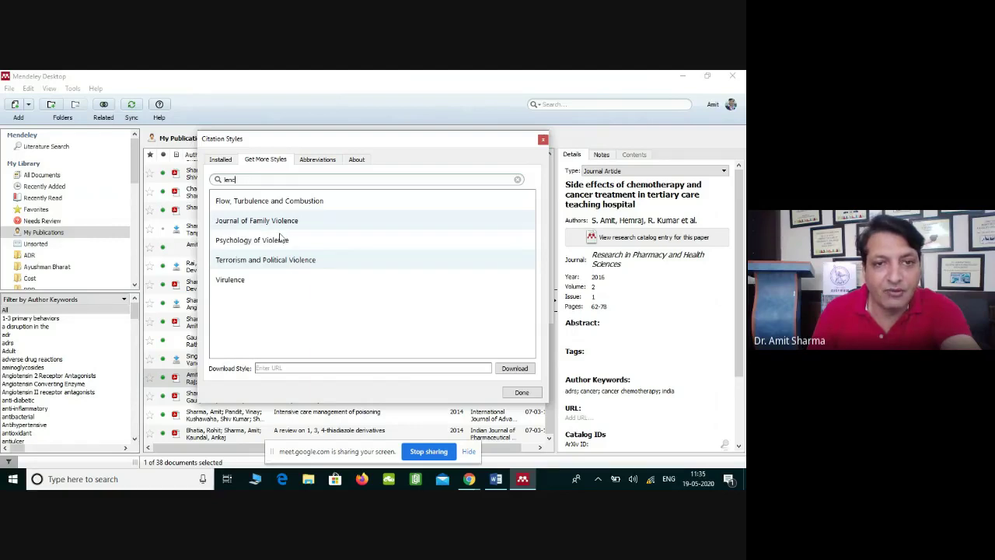
Step: Replace the style search with "europe" and look through the European journal styles
{"action": "left_click_drag", "start_coordinate": [245, 179], "coordinate": [210, 181]}
{"action": "type", "text": "europe"}
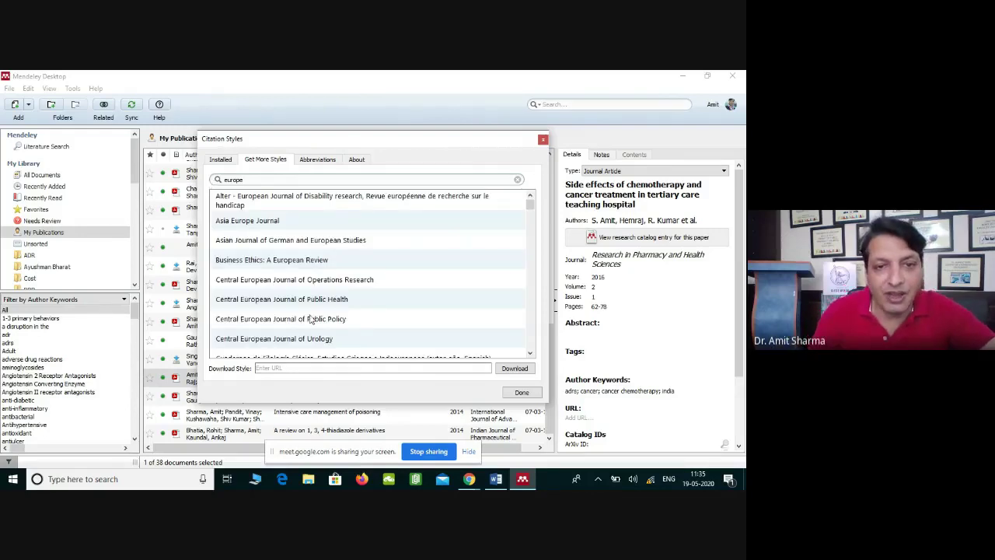
{"action": "scroll", "coordinate": [335, 304], "scroll_direction": "down", "scroll_amount": 1}
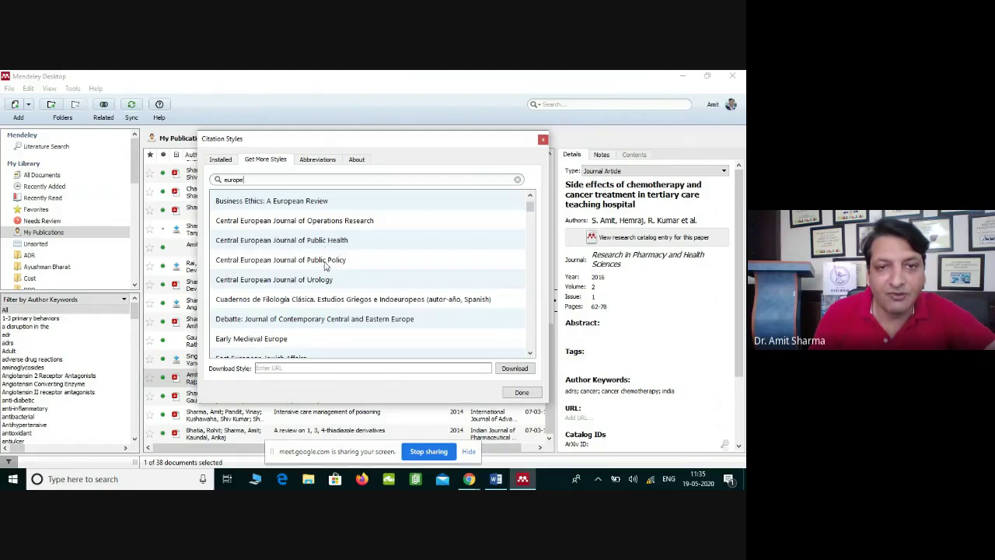
{"action": "left_click_drag", "start_coordinate": [529, 204], "coordinate": [529, 212]}
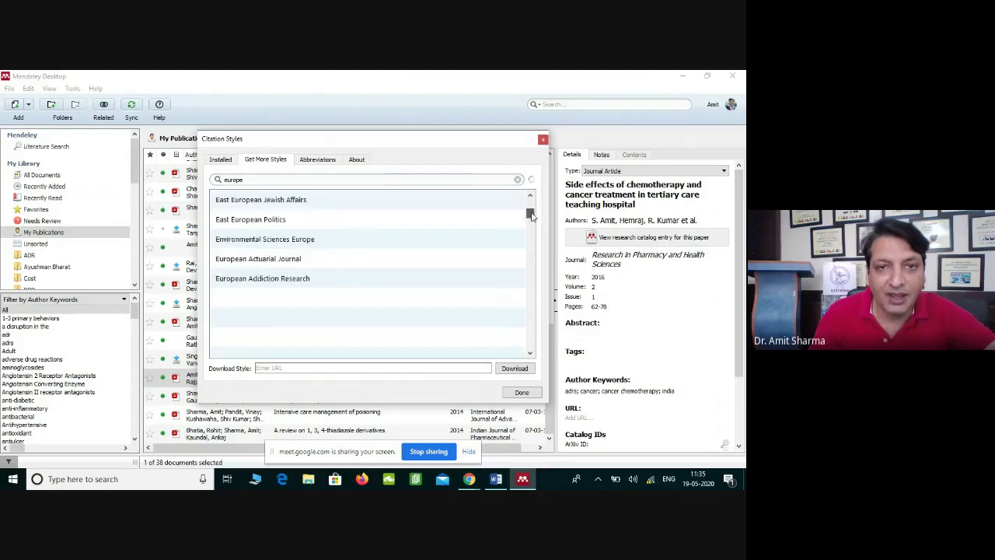
Step: Search the downloadable styles for "drug deli", install Advanced Drug Delivery Reviews and close the citation styles dialog
{"action": "left_click_drag", "start_coordinate": [413, 179], "coordinate": [196, 190]}
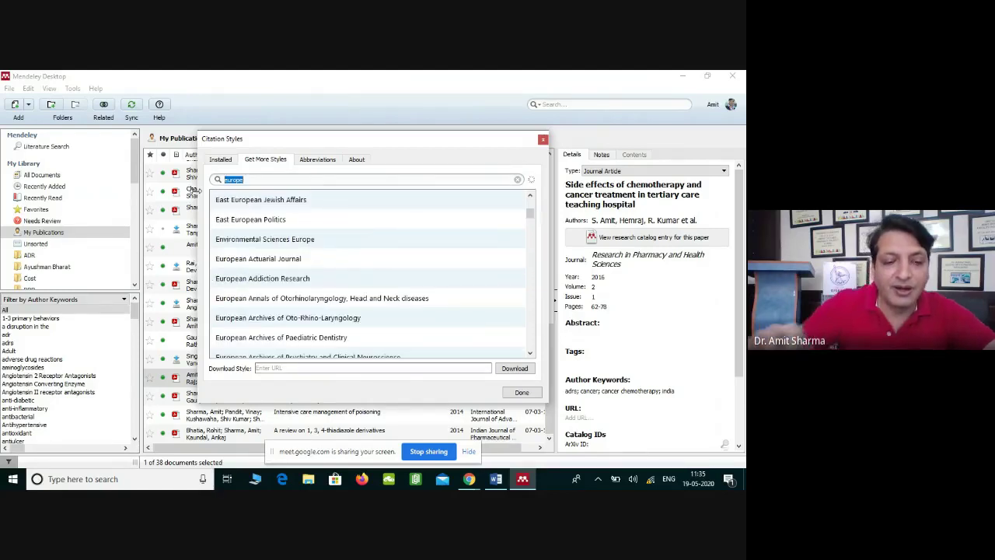
{"action": "type", "text": "dr"}
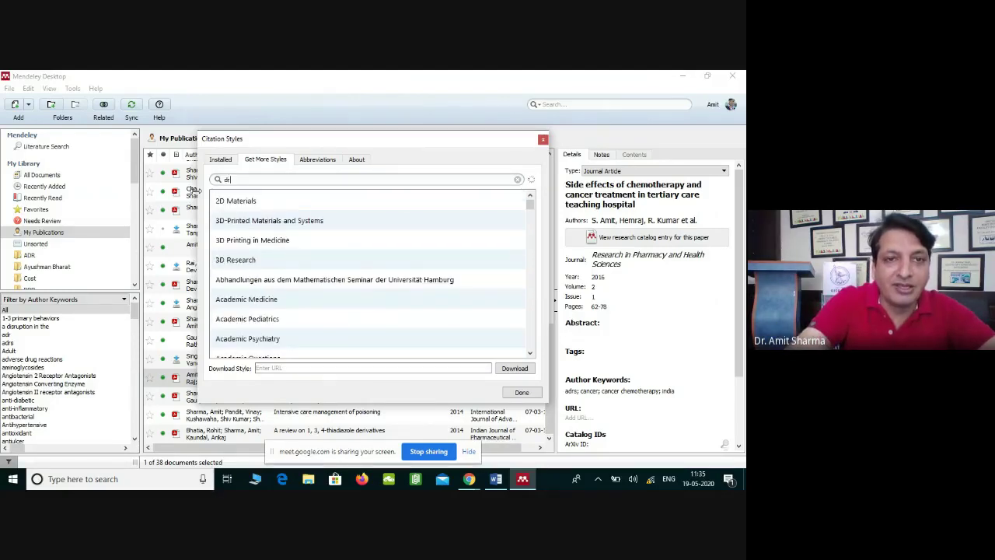
{"action": "type", "text": "ug"}
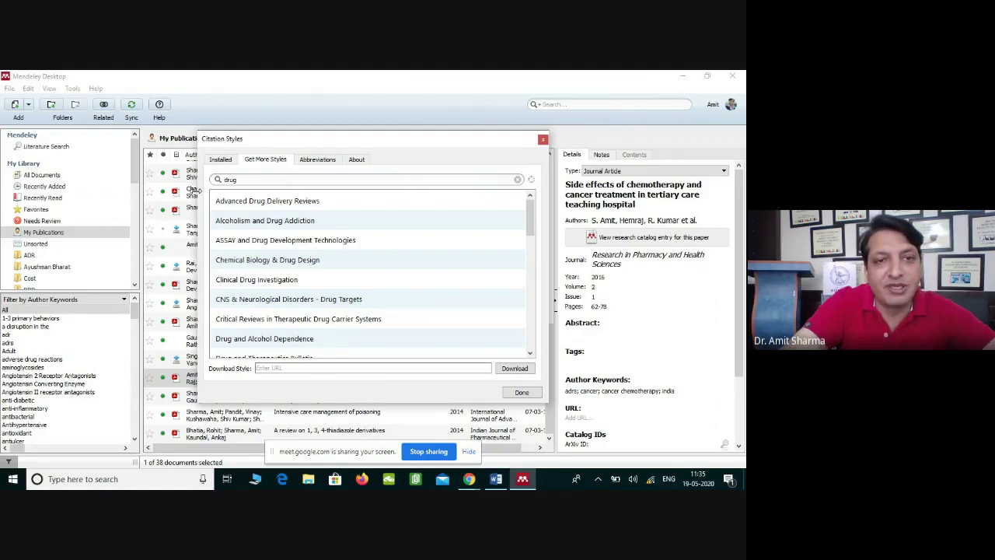
{"action": "type", "text": "eli"}
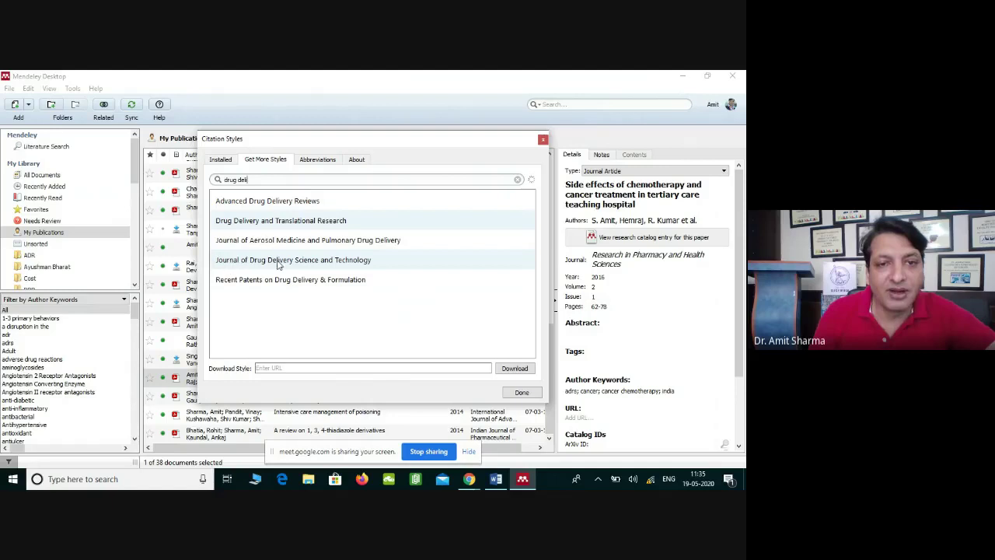
{"action": "left_click", "coordinate": [263, 200]}
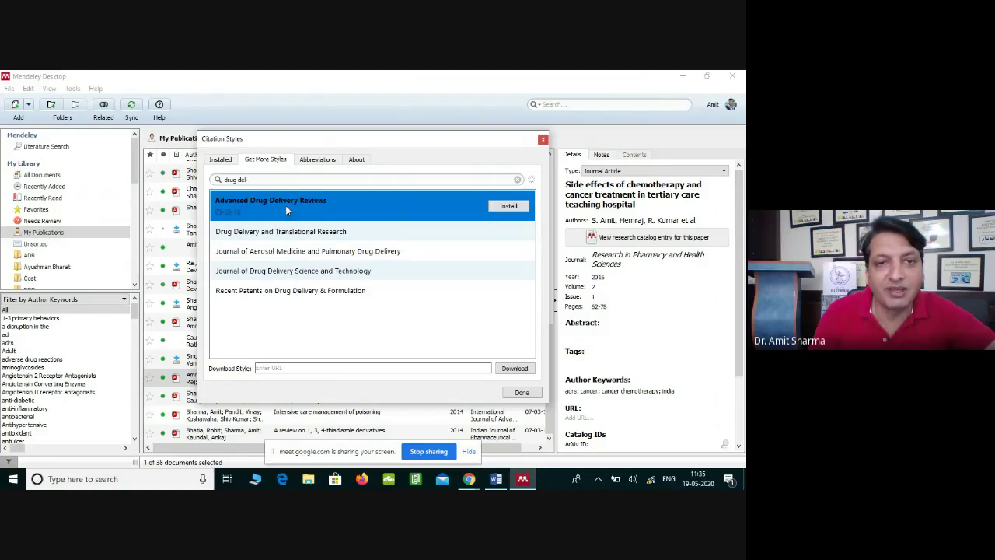
{"action": "left_click", "coordinate": [509, 207]}
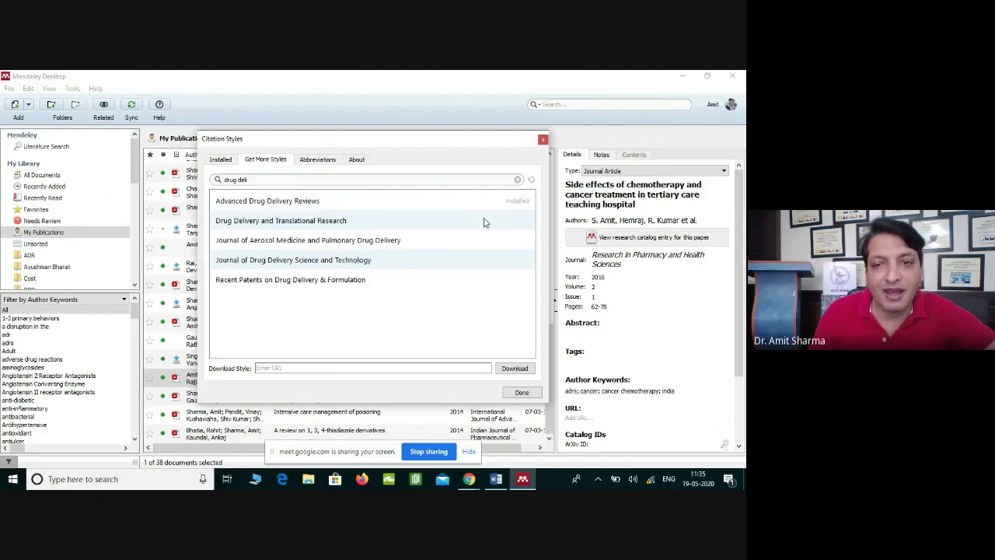
{"action": "left_click", "coordinate": [522, 392]}
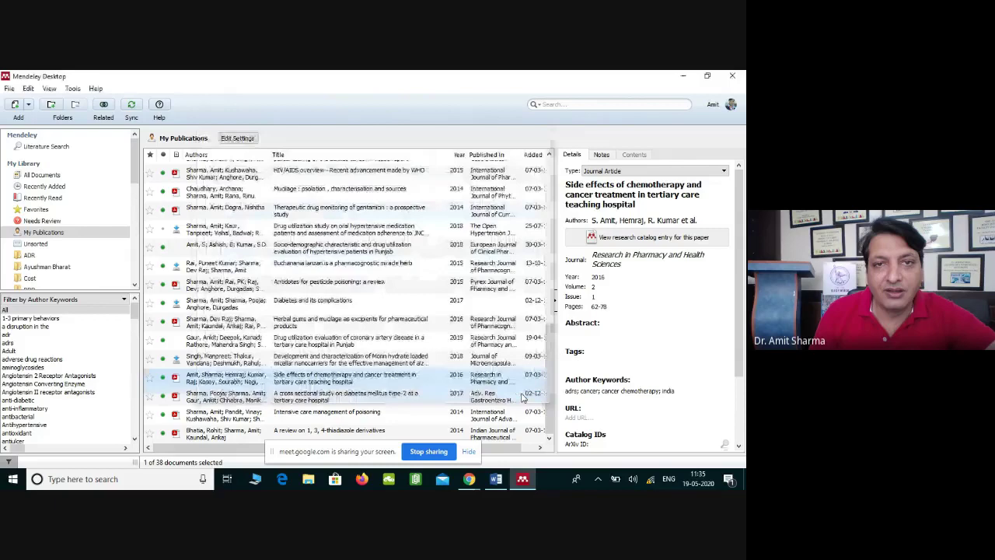
Step: Switch to the Word document and set the Mendeley citation style to Vancouver
{"action": "key", "text": "alt+Tab"}
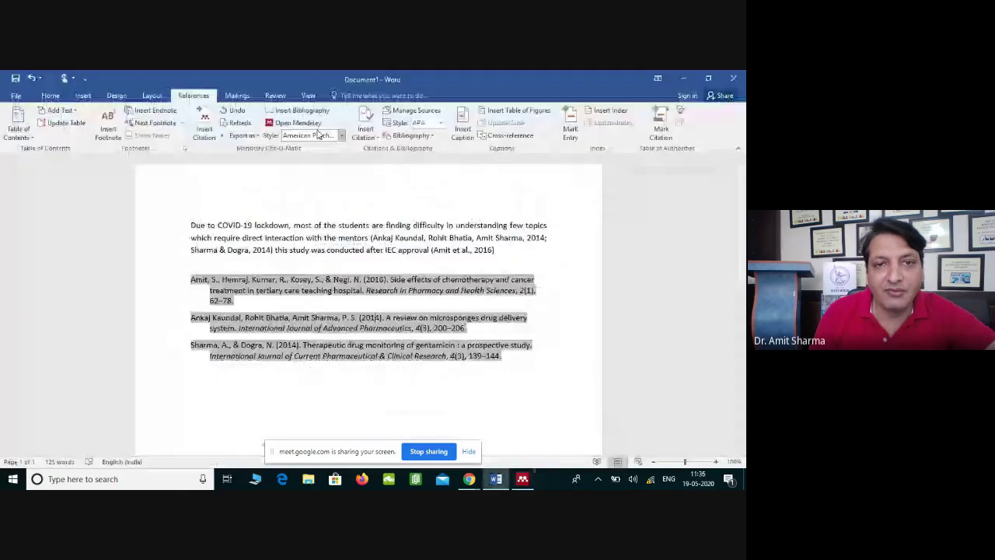
{"action": "left_click", "coordinate": [318, 135]}
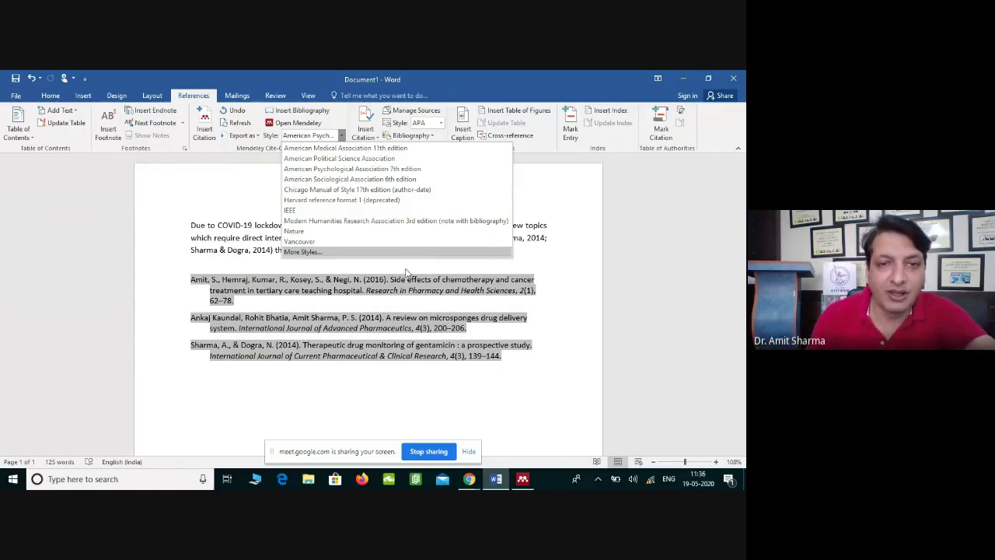
{"action": "left_click", "coordinate": [352, 243]}
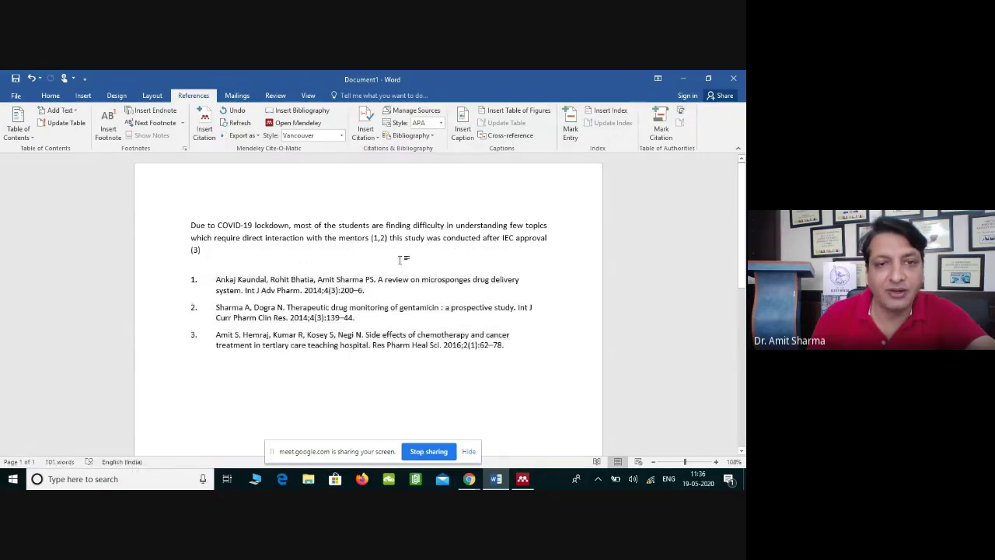
Step: Examine the in-text citation after "mentors" and the numbered Vancouver references at a larger magnification
{"action": "left_click", "coordinate": [388, 238]}
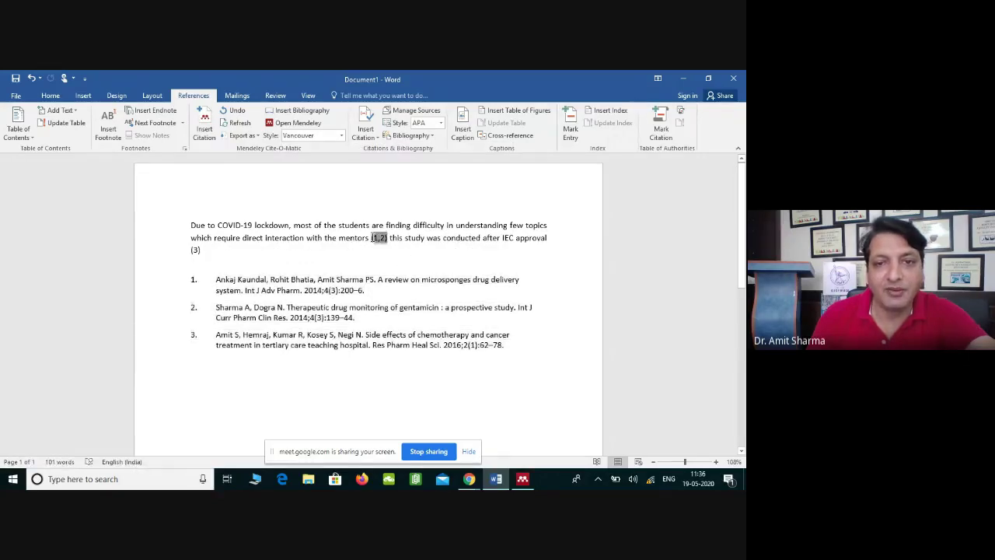
{"action": "left_click", "coordinate": [705, 462]}
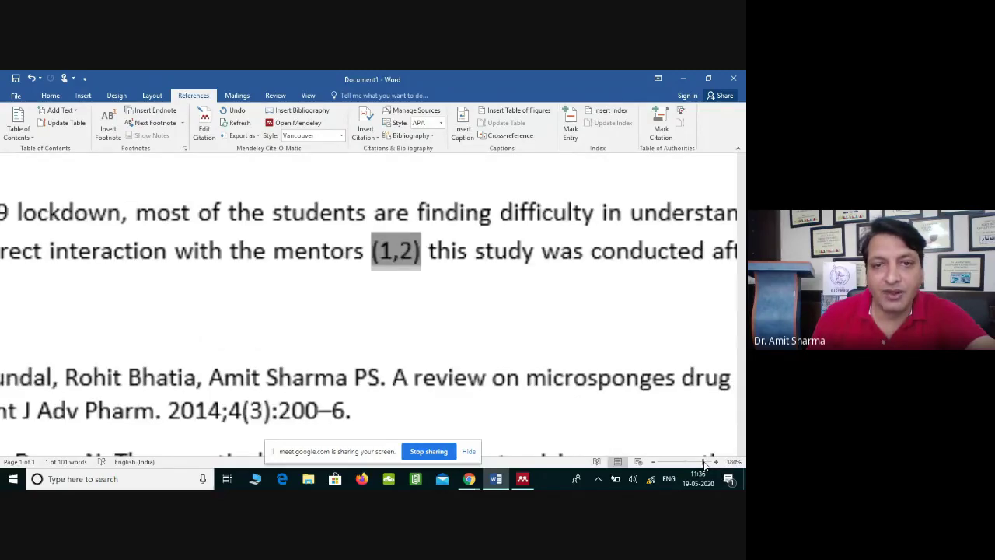
{"action": "scroll", "coordinate": [308, 285], "scroll_direction": "down", "scroll_amount": 1}
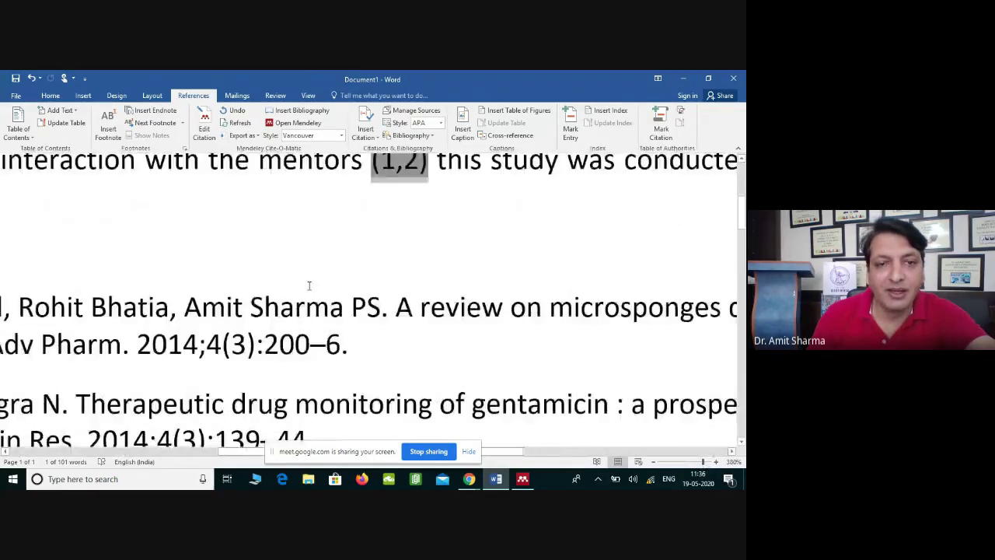
{"action": "scroll", "coordinate": [309, 285], "scroll_direction": "down", "scroll_amount": 5}
{"action": "scroll", "coordinate": [342, 299], "scroll_direction": "down", "scroll_amount": 1}
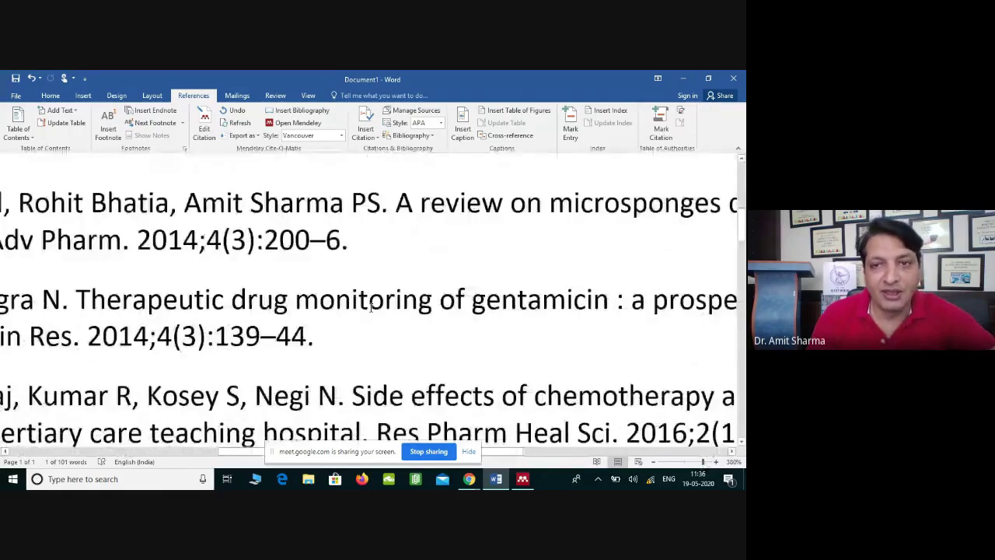
{"action": "scroll", "coordinate": [371, 307], "scroll_direction": "down", "scroll_amount": 2}
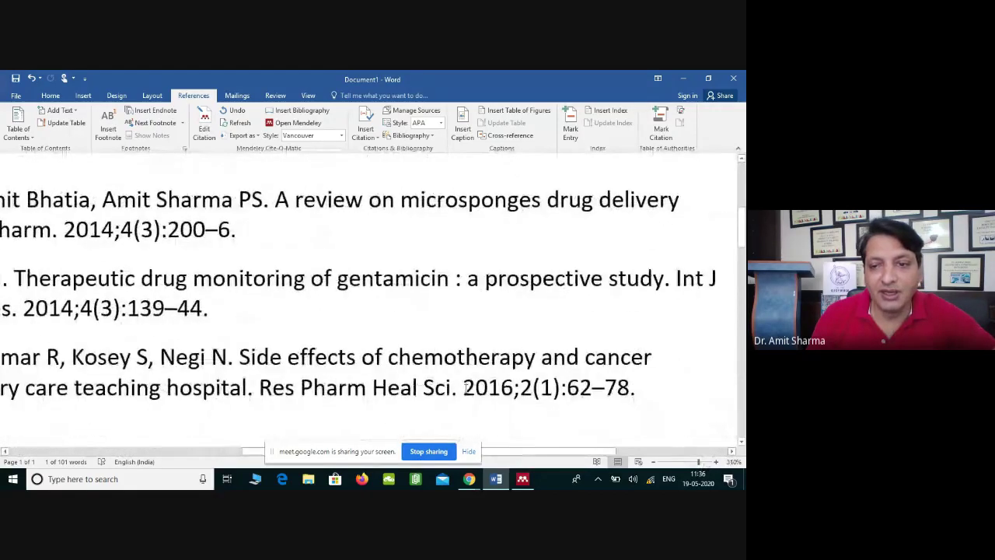
{"action": "left_click_drag", "start_coordinate": [603, 458], "coordinate": [462, 456]}
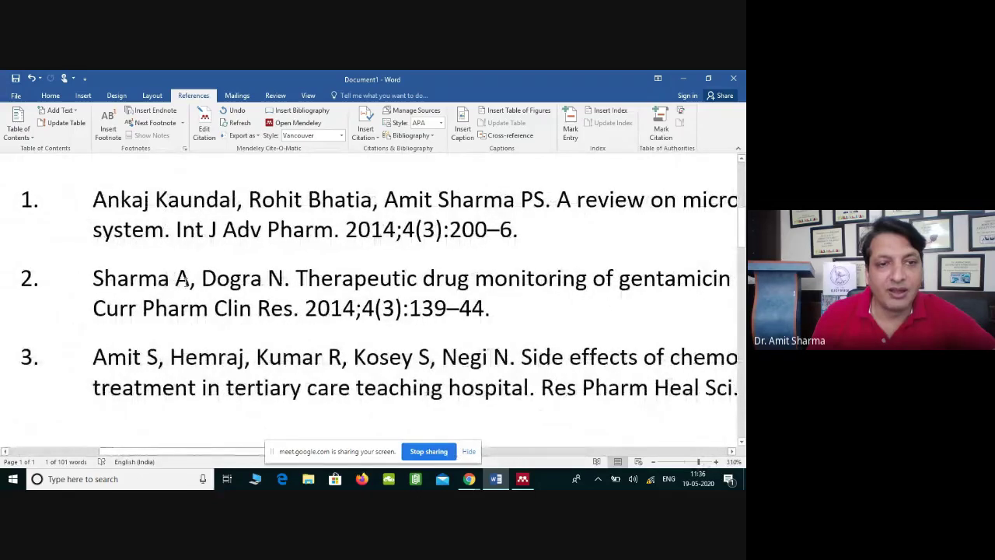
Step: Examine how the second reference formats the first author's surname and initial and the article title by highlighting each part
{"action": "key", "text": "ctrl+a"}
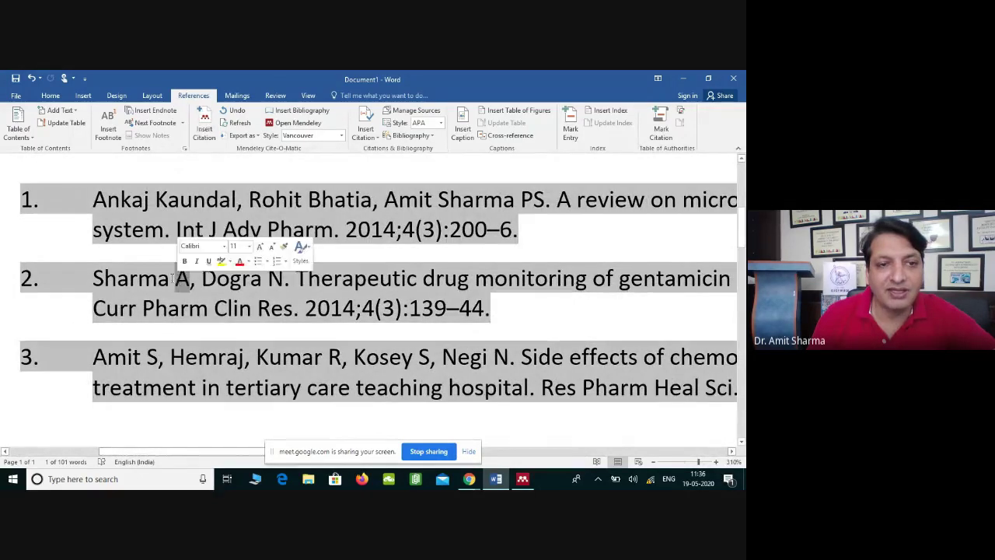
{"action": "left_click_drag", "start_coordinate": [172, 280], "coordinate": [90, 282]}
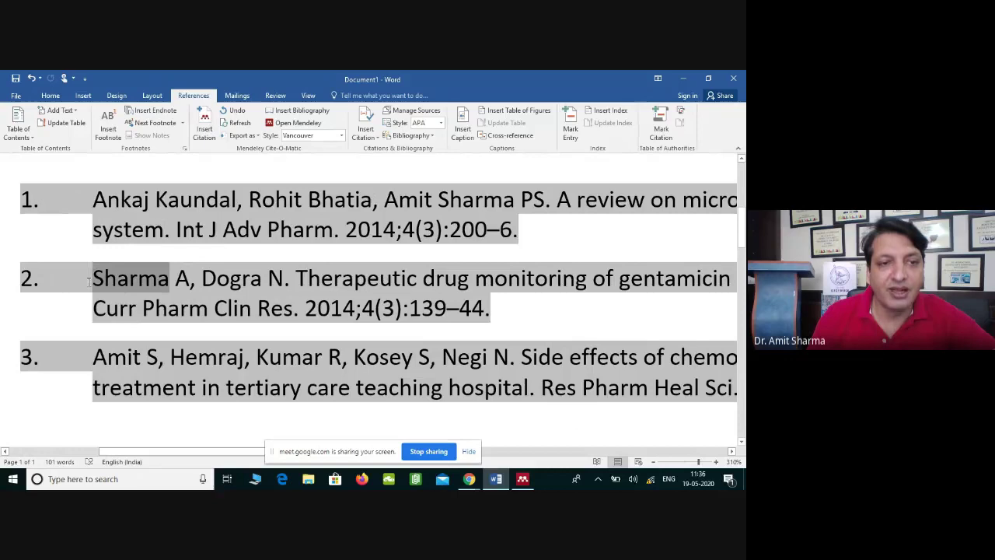
{"action": "left_click_drag", "start_coordinate": [188, 283], "coordinate": [176, 282]}
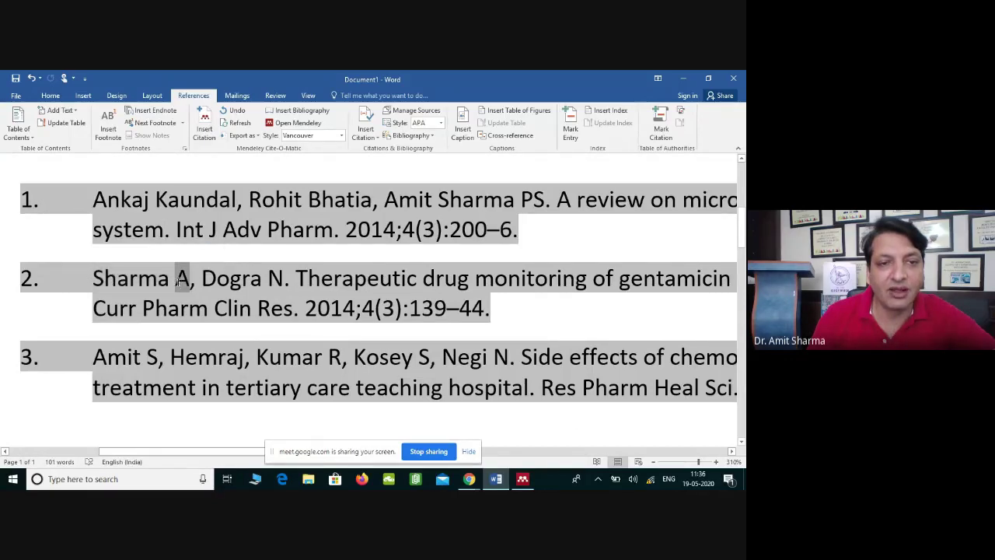
{"action": "left_click", "coordinate": [192, 282]}
{"action": "left_click_drag", "start_coordinate": [188, 282], "coordinate": [176, 281]}
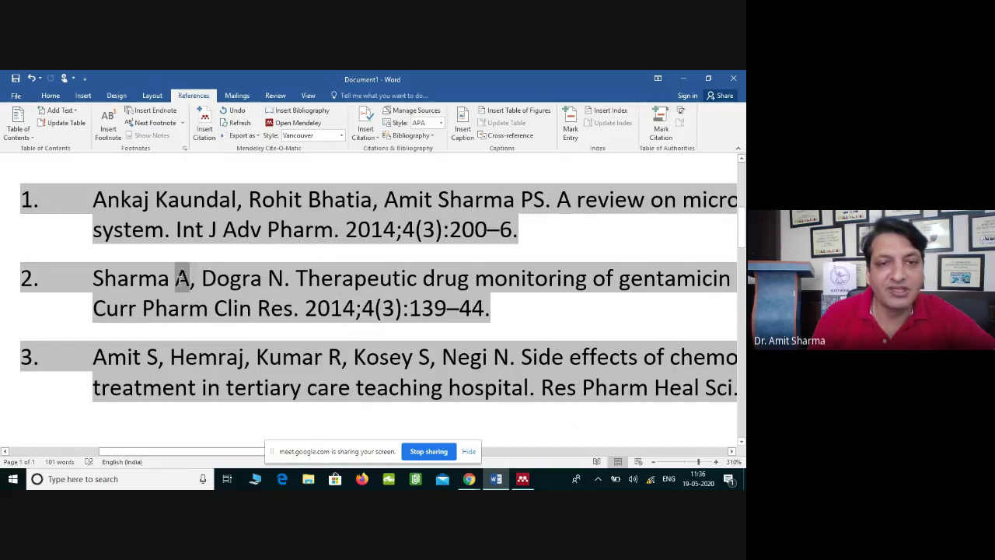
{"action": "left_click_drag", "start_coordinate": [93, 281], "coordinate": [590, 282]}
{"action": "left_click", "coordinate": [303, 280]}
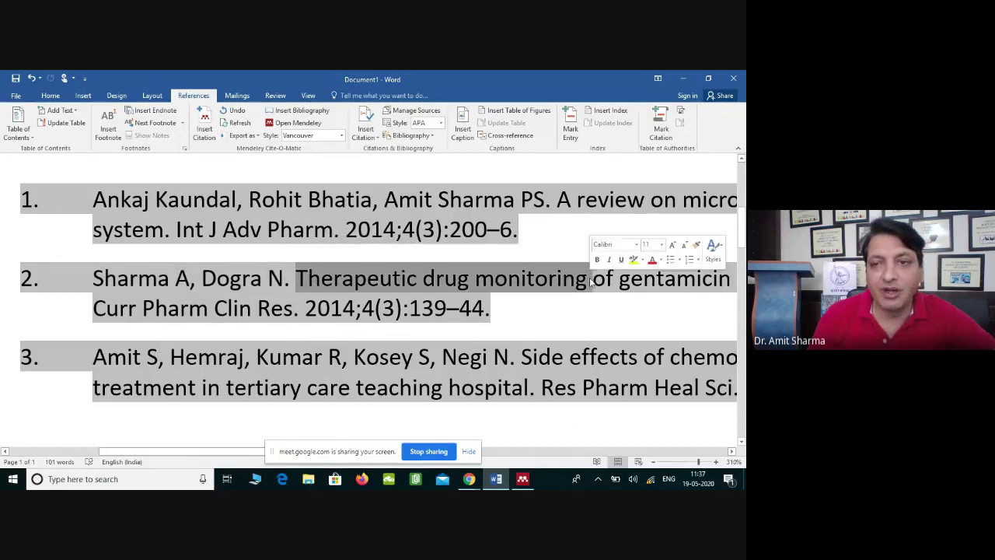
Step: Examine the start of the abbreviated journal name, "Int J", at the end of the second reference's first line
{"action": "left_click", "coordinate": [654, 462]}
{"action": "left_click", "coordinate": [654, 462]}
{"action": "left_click", "coordinate": [654, 462]}
{"action": "left_click", "coordinate": [654, 462]}
{"action": "left_click", "coordinate": [654, 462]}
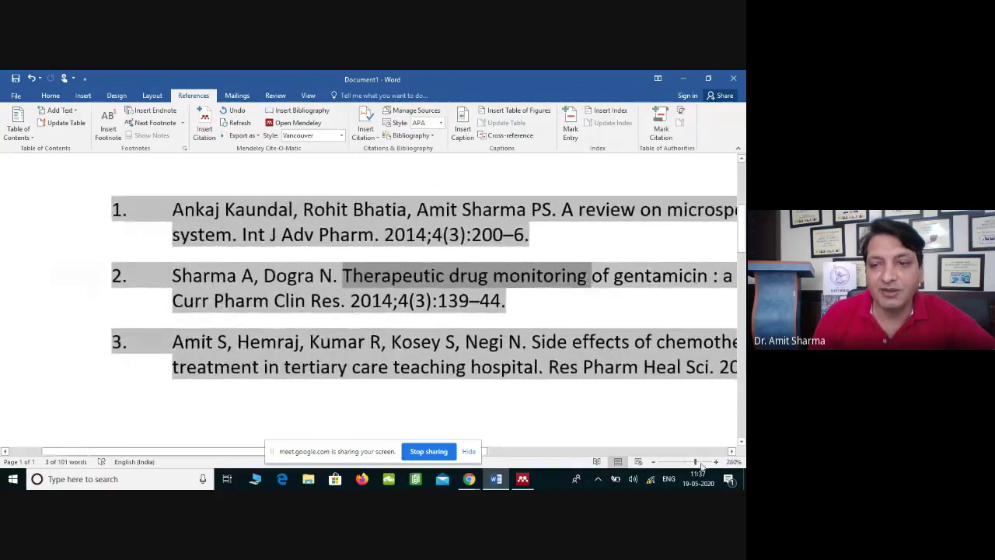
{"action": "left_click", "coordinate": [733, 452]}
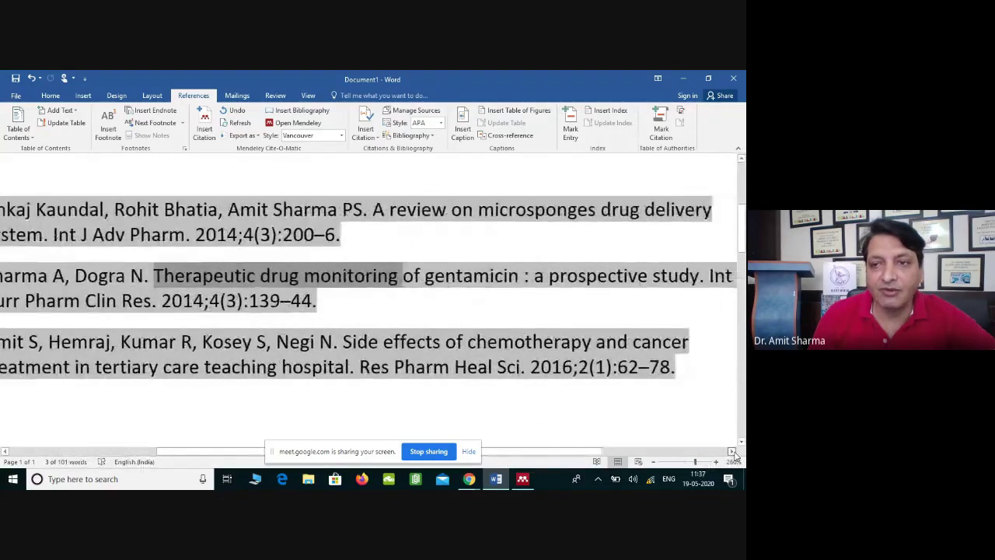
{"action": "left_click", "coordinate": [732, 452]}
{"action": "left_click", "coordinate": [617, 276]}
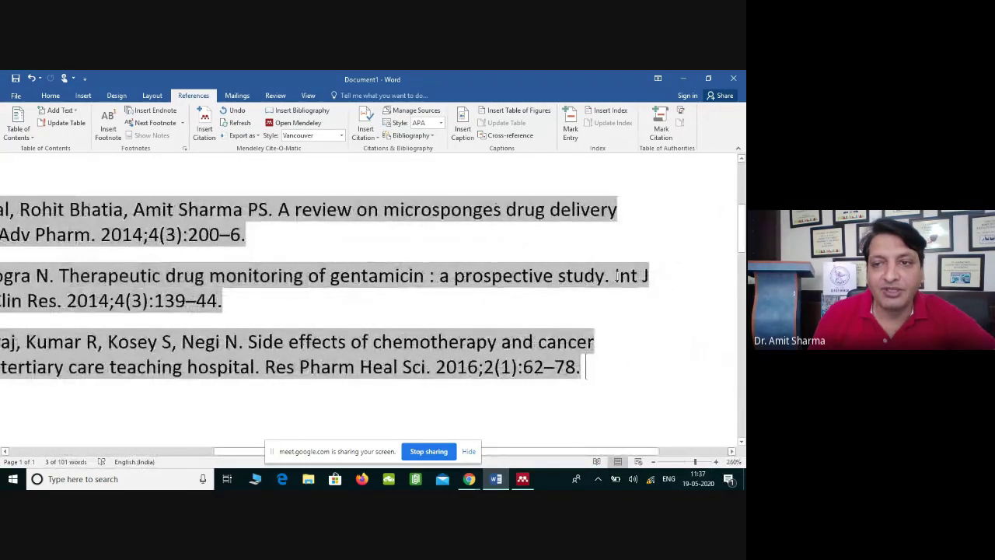
{"action": "left_click_drag", "start_coordinate": [617, 275], "coordinate": [657, 294]}
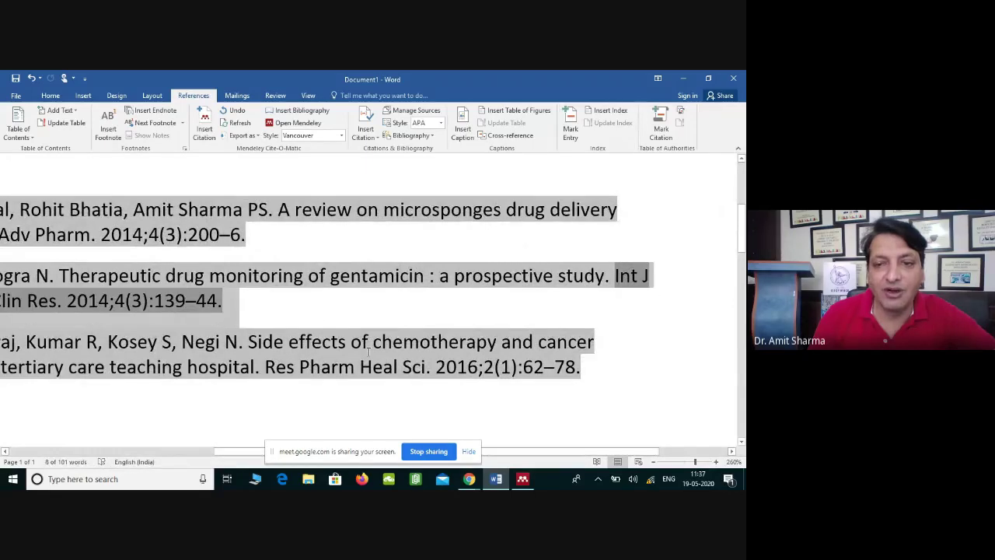
Step: Highlight the rest of the second reference's abbreviated journal name, "Curr Pharm Clin Res.", to examine it
{"action": "left_click", "coordinate": [471, 452]}
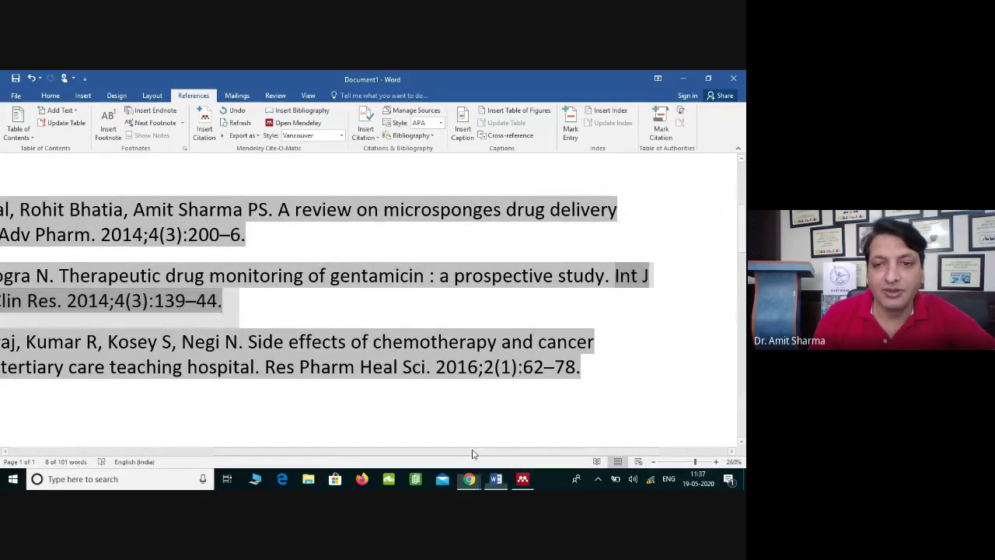
{"action": "left_click_drag", "start_coordinate": [611, 453], "coordinate": [448, 452]}
{"action": "left_click", "coordinate": [320, 301]}
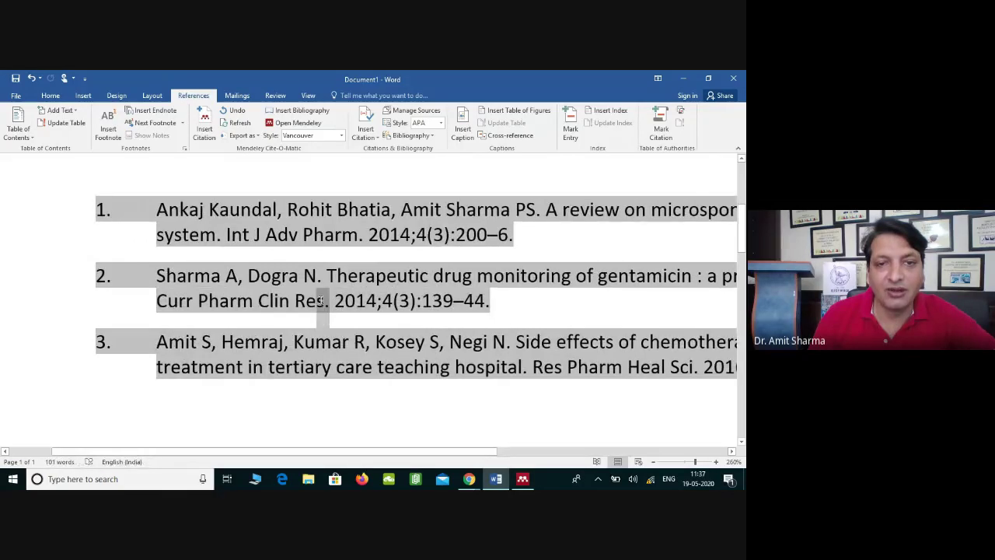
{"action": "left_click_drag", "start_coordinate": [320, 301], "coordinate": [122, 301]}
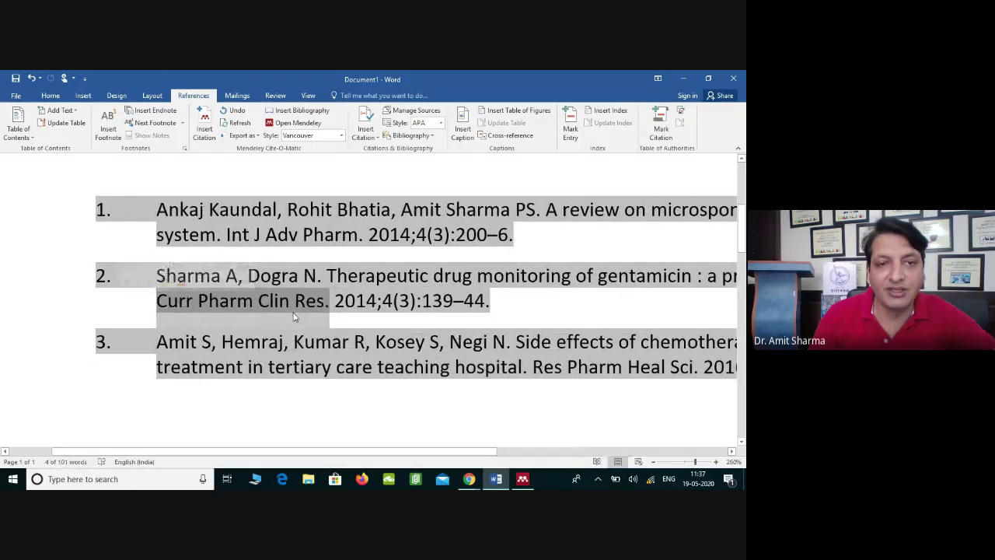
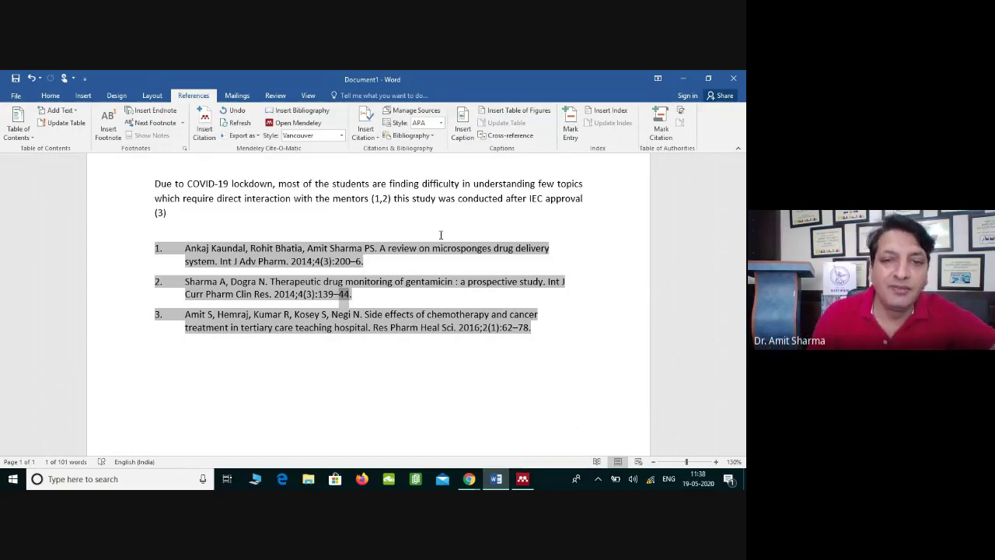
Step: Highlight the numbered Vancouver reference list below the cited paragraph to review it, and clear the selection
{"action": "left_click_drag", "start_coordinate": [367, 265], "coordinate": [161, 247]}
{"action": "left_click", "coordinate": [161, 245]}
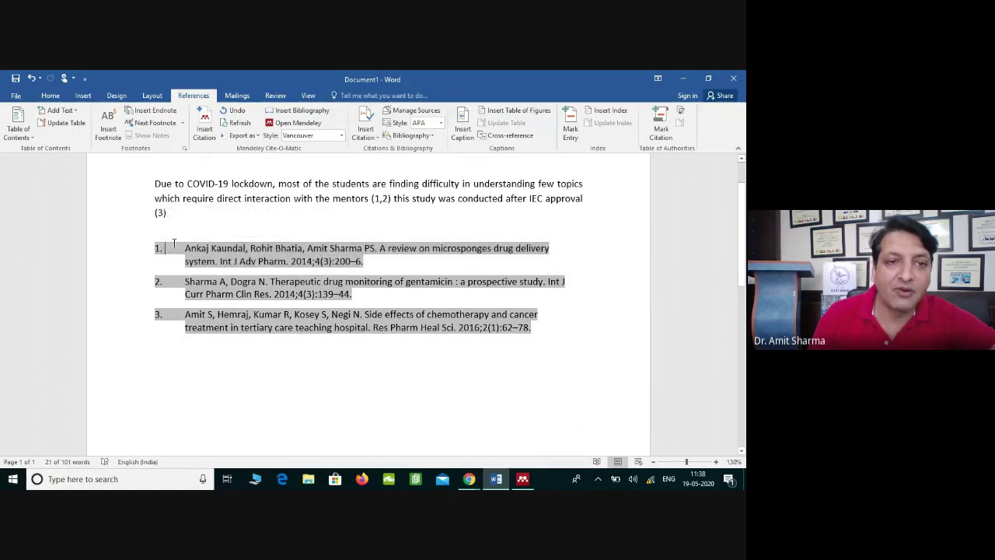
{"action": "left_click", "coordinate": [157, 234]}
{"action": "left_click", "coordinate": [204, 298]}
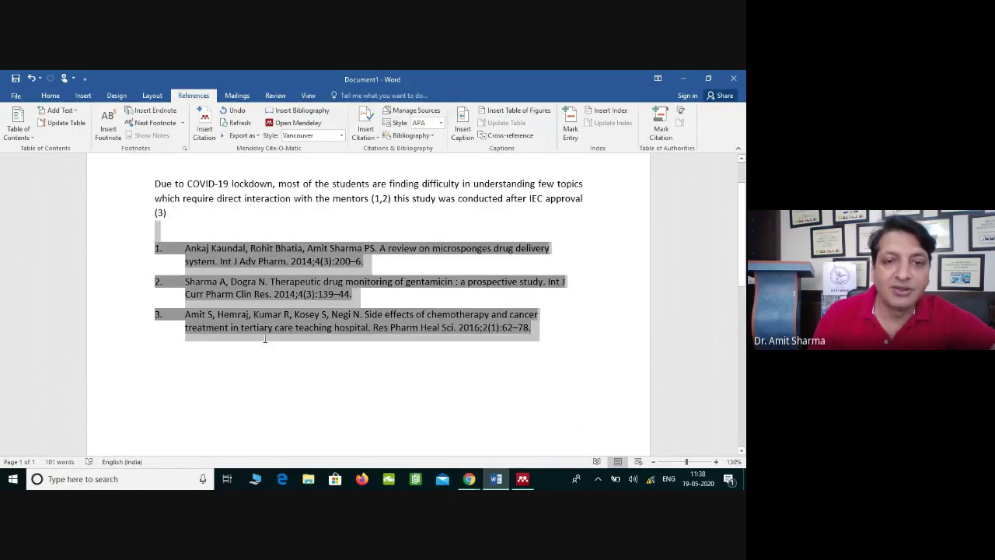
{"action": "left_click", "coordinate": [304, 350]}
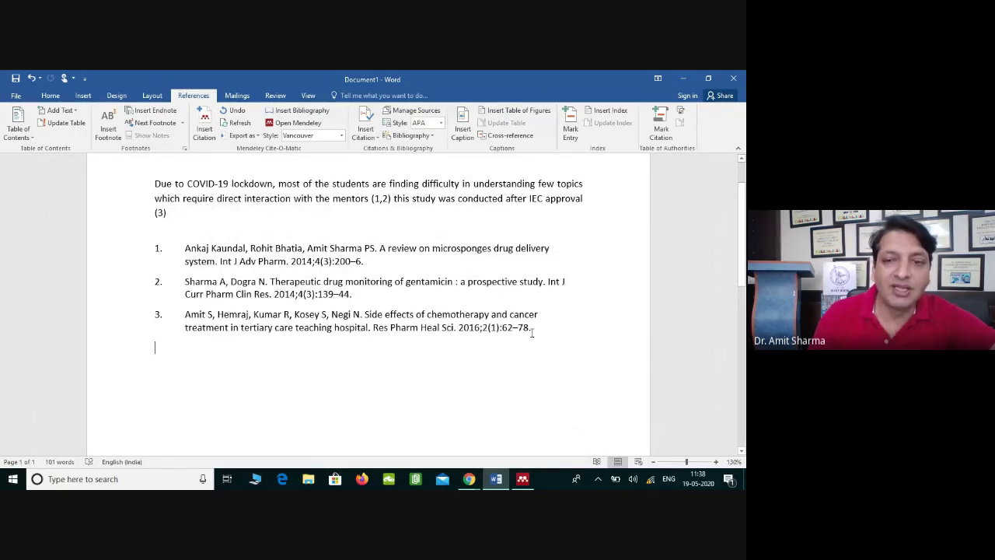
Step: Switch to Mendeley Desktop and open the PDF of "A cross sectional study on diabetes mellitus type-2 at a tertiary care hospital" at its title page
{"action": "left_click", "coordinate": [522, 479]}
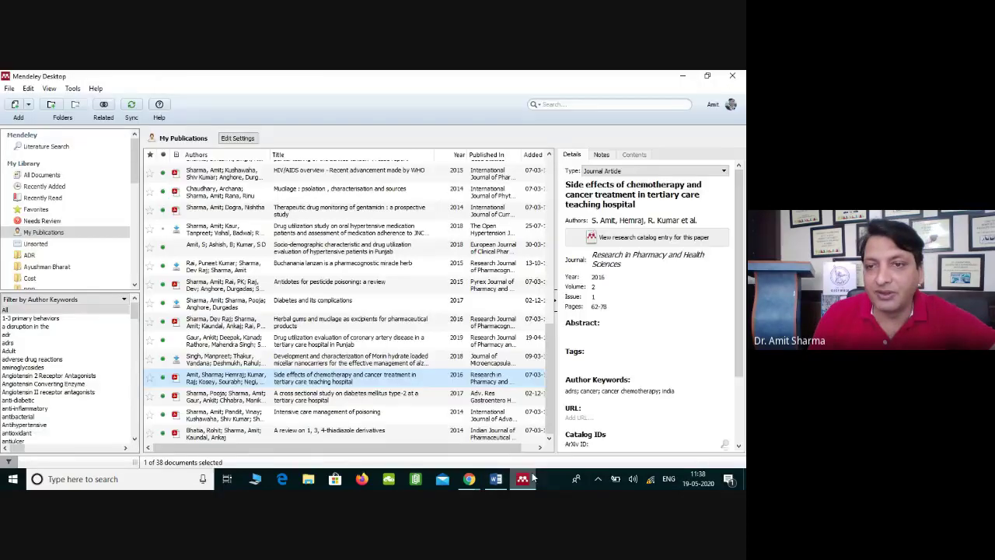
{"action": "left_click", "coordinate": [616, 298]}
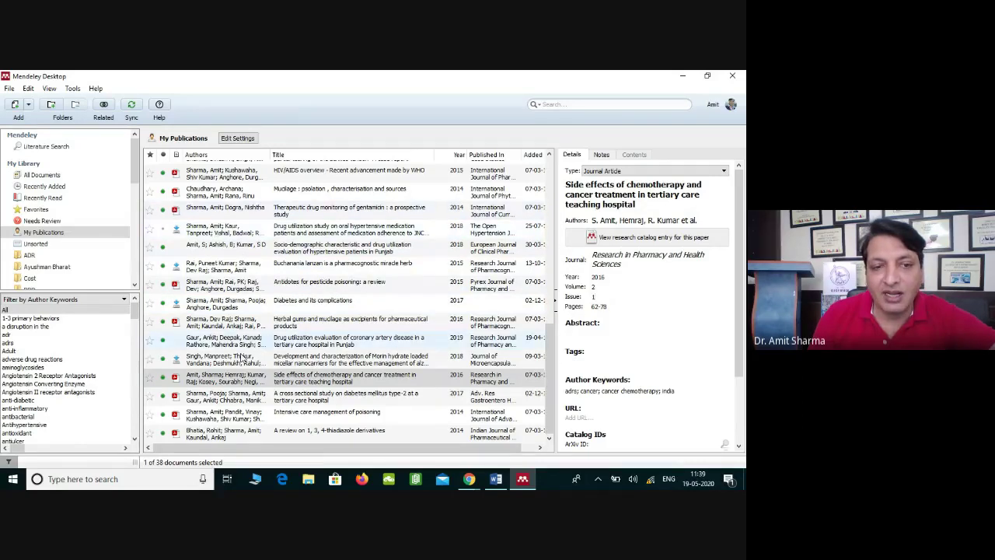
{"action": "left_click", "coordinate": [260, 379]}
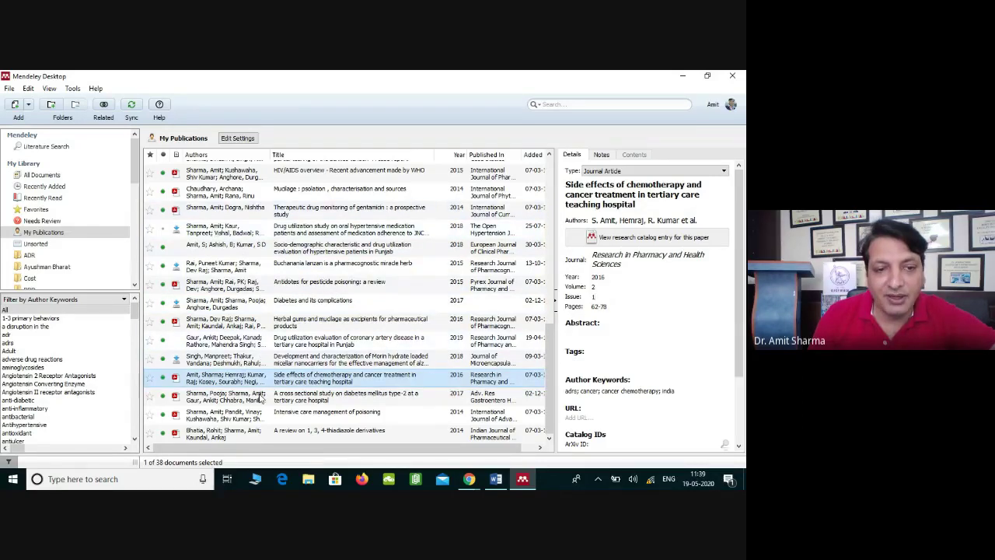
{"action": "left_click", "coordinate": [228, 418]}
{"action": "left_click", "coordinate": [238, 400]}
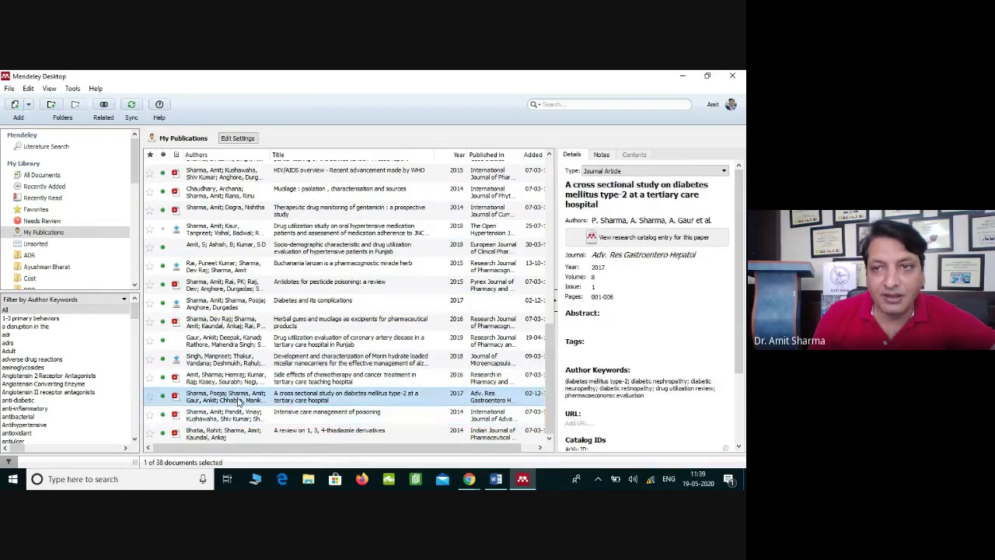
{"action": "double_click", "coordinate": [238, 397]}
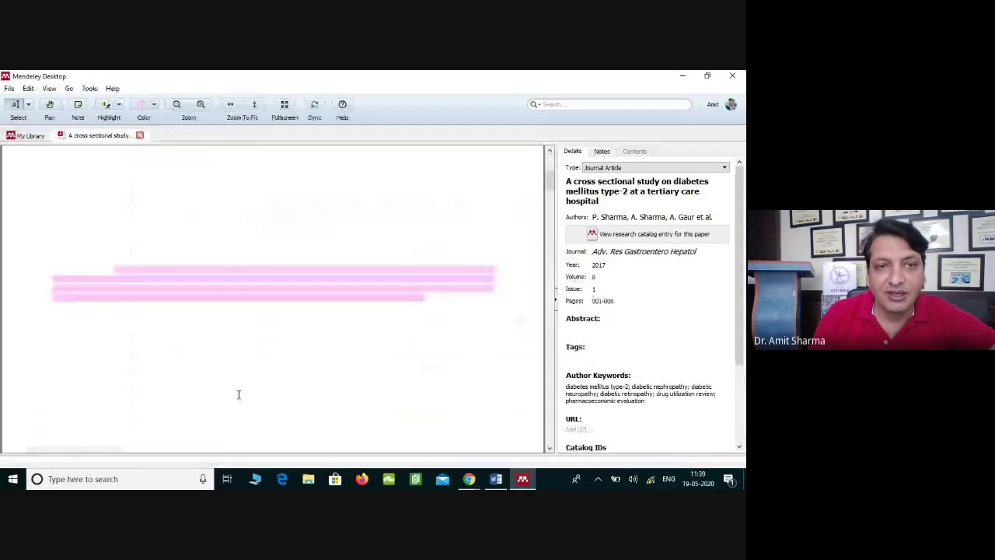
{"action": "scroll", "coordinate": [234, 327], "scroll_direction": "up", "scroll_amount": 3}
Step: Compare the paper's printed title and authors with the title and author entries in its document details
{"action": "left_click_drag", "start_coordinate": [96, 226], "coordinate": [413, 249]}
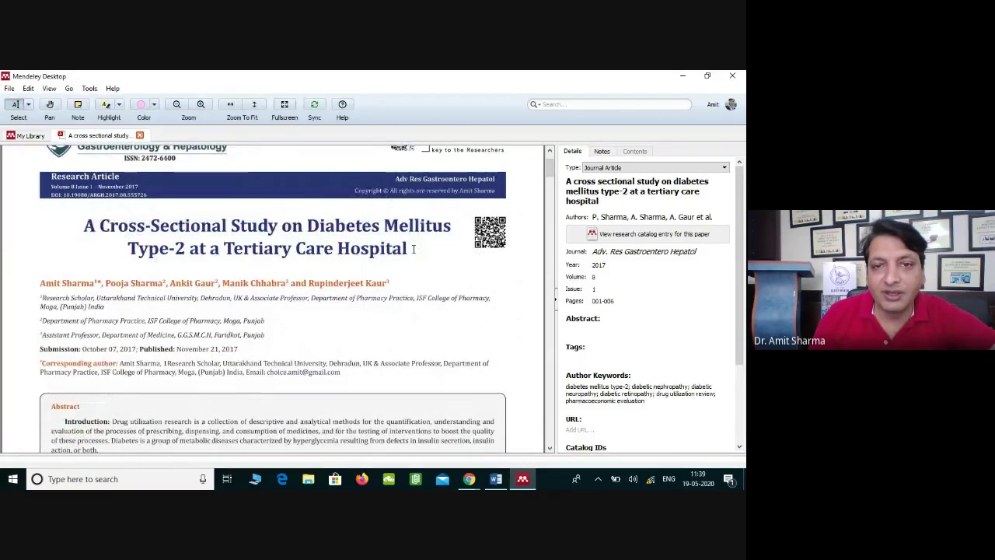
{"action": "left_click", "coordinate": [614, 194]}
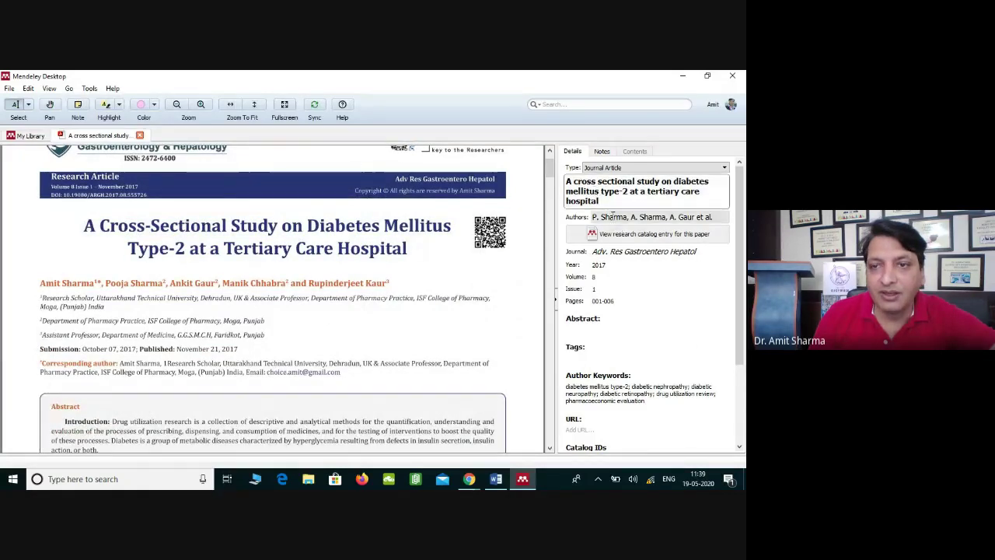
{"action": "left_click", "coordinate": [617, 221]}
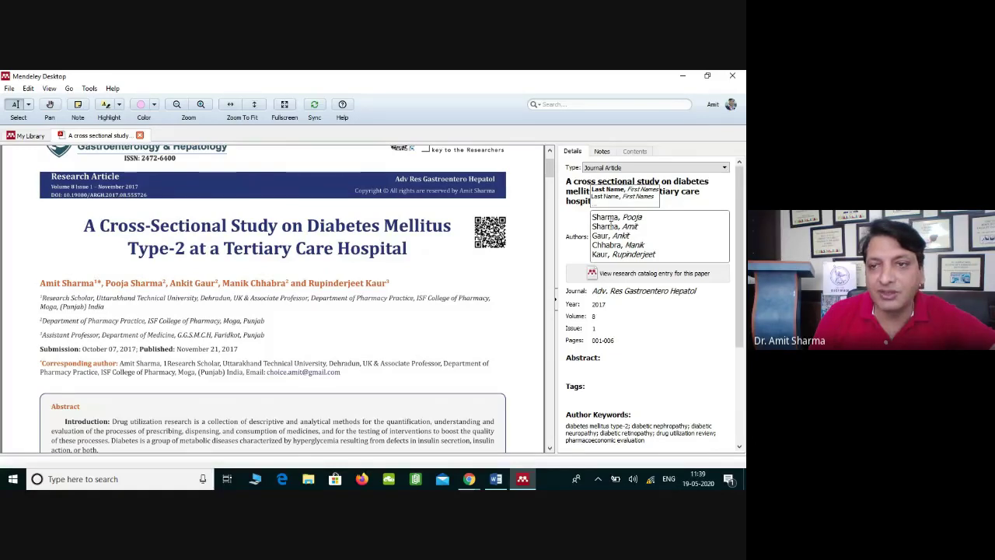
{"action": "left_click_drag", "start_coordinate": [611, 216], "coordinate": [654, 257]}
{"action": "left_click", "coordinate": [612, 250]}
{"action": "key", "text": "Tab"}
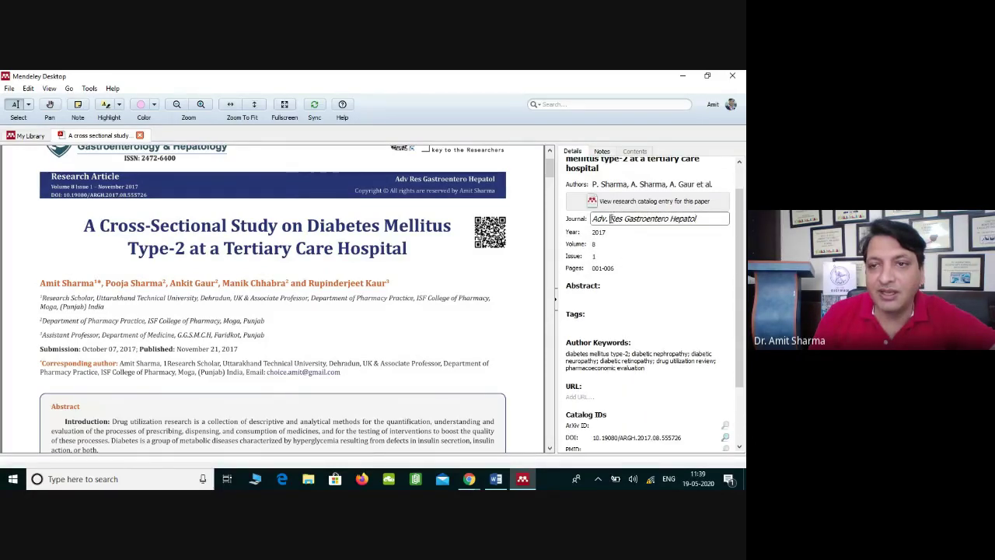
Step: Compare the journal name "Adv. Res Gastroentero Hepatol" in the document details with the abbreviation printed in the paper's header
{"action": "left_click_drag", "start_coordinate": [607, 218], "coordinate": [592, 218]}
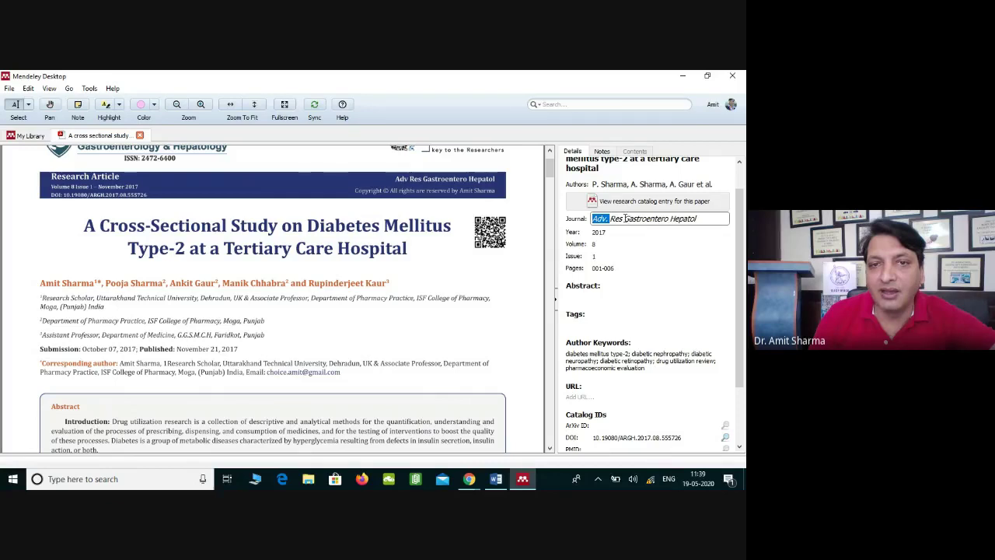
{"action": "left_click", "coordinate": [400, 179]}
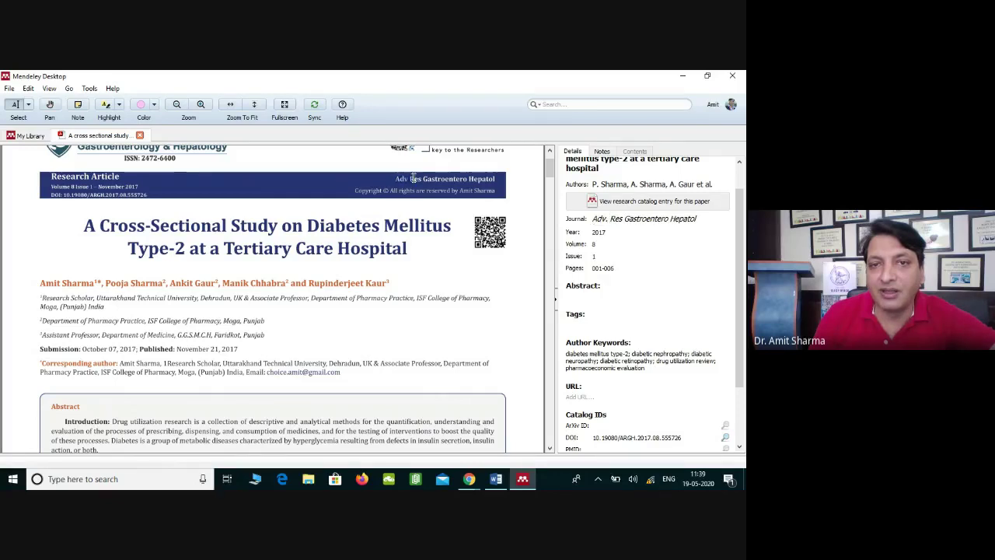
{"action": "left_click_drag", "start_coordinate": [479, 179], "coordinate": [497, 178]}
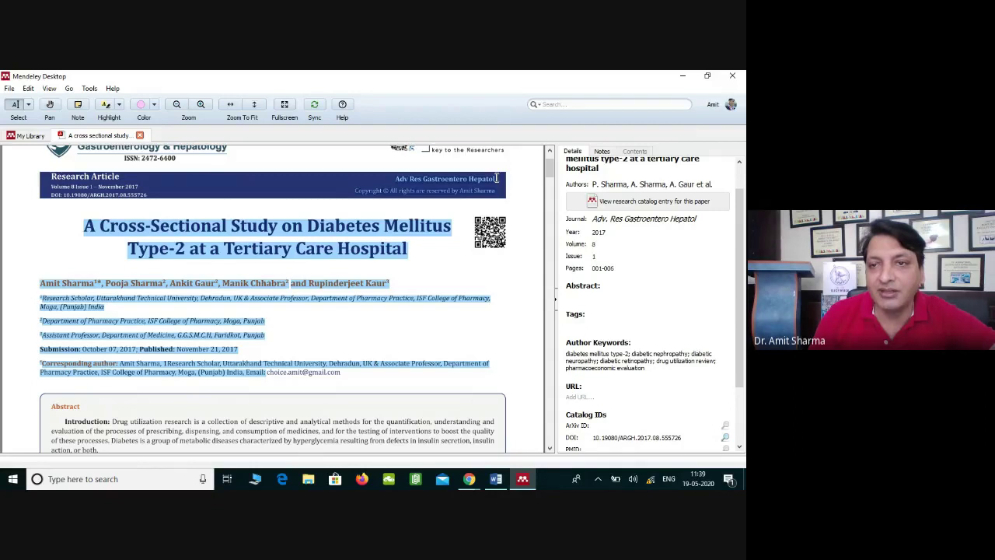
{"action": "left_click", "coordinate": [496, 178]}
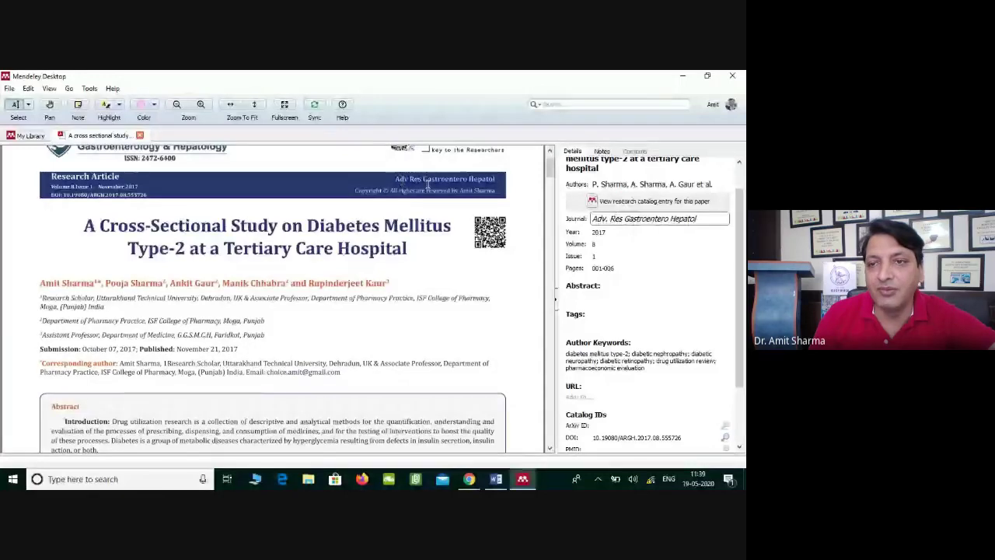
{"action": "double_click", "coordinate": [616, 218]}
{"action": "left_click", "coordinate": [614, 219]}
{"action": "double_click", "coordinate": [613, 219]}
{"action": "left_click_drag", "start_coordinate": [612, 220], "coordinate": [591, 219]}
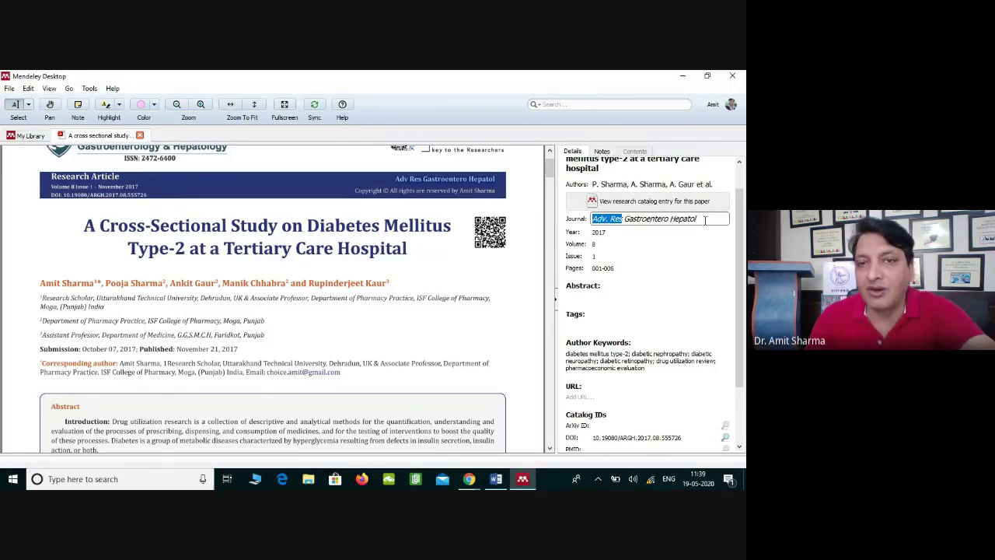
Step: Check the journal, year, volume, issue and pages entries in the diabetes paper's details one after another
{"action": "left_click", "coordinate": [703, 219]}
{"action": "left_click_drag", "start_coordinate": [703, 219], "coordinate": [594, 237]}
{"action": "left_click", "coordinate": [608, 232]}
{"action": "left_click", "coordinate": [594, 243]}
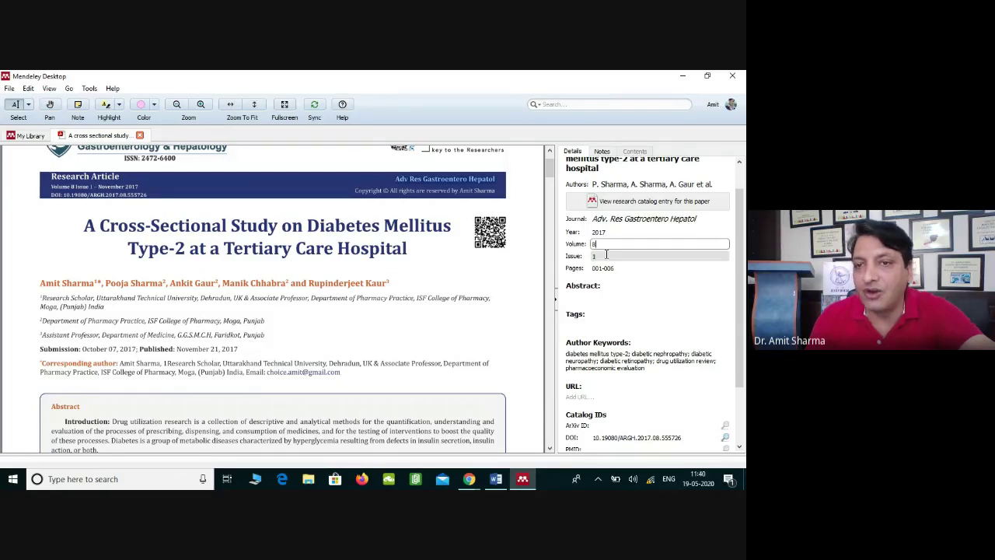
{"action": "left_click", "coordinate": [606, 256]}
{"action": "left_click", "coordinate": [616, 268]}
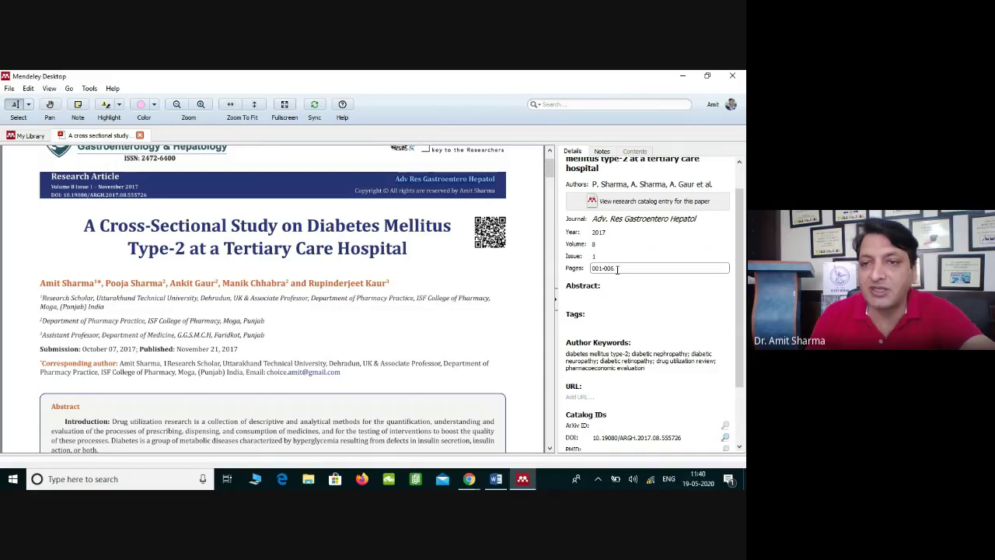
Step: Highlight the DOI in the document details and locate the DOI printed in the paper's header
{"action": "scroll", "coordinate": [617, 269], "scroll_direction": "down", "scroll_amount": 3}
{"action": "left_click", "coordinate": [603, 357]}
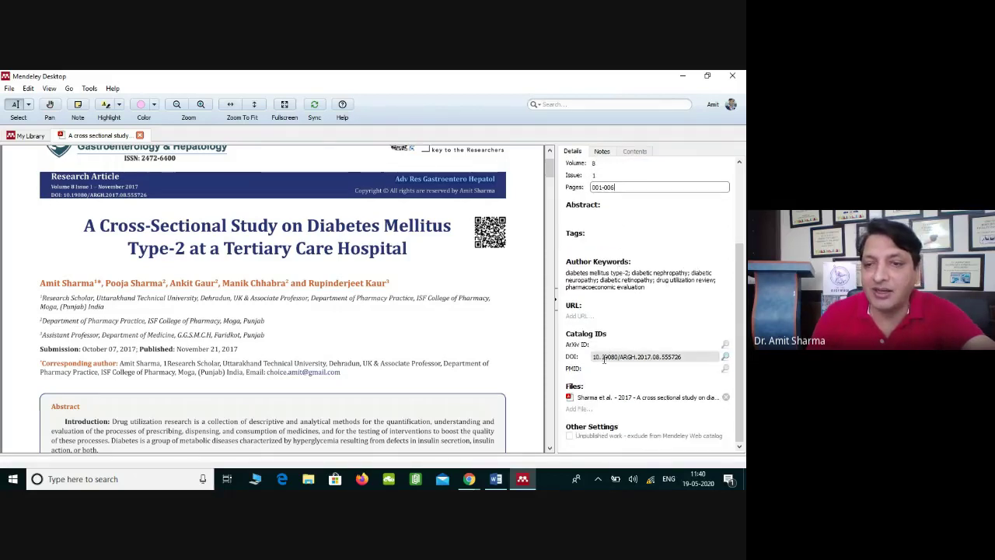
{"action": "left_click_drag", "start_coordinate": [592, 357], "coordinate": [688, 357]}
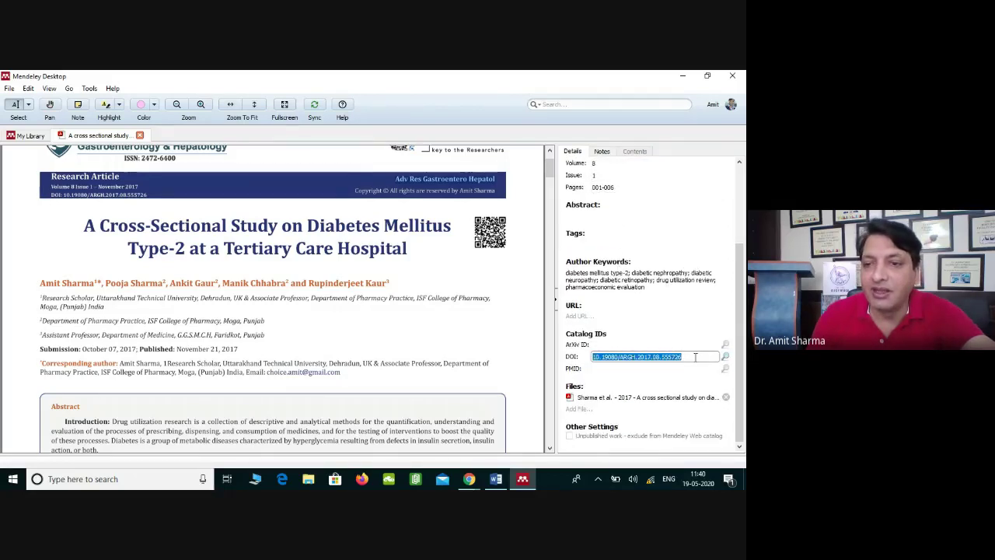
{"action": "scroll", "coordinate": [293, 265], "scroll_direction": "up", "scroll_amount": 1}
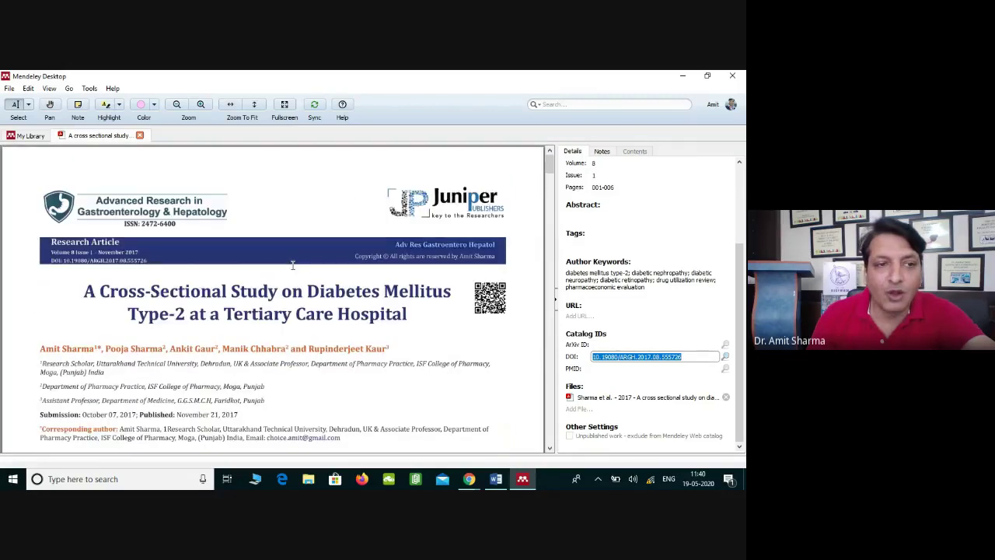
{"action": "left_click_drag", "start_coordinate": [409, 320], "coordinate": [69, 275]}
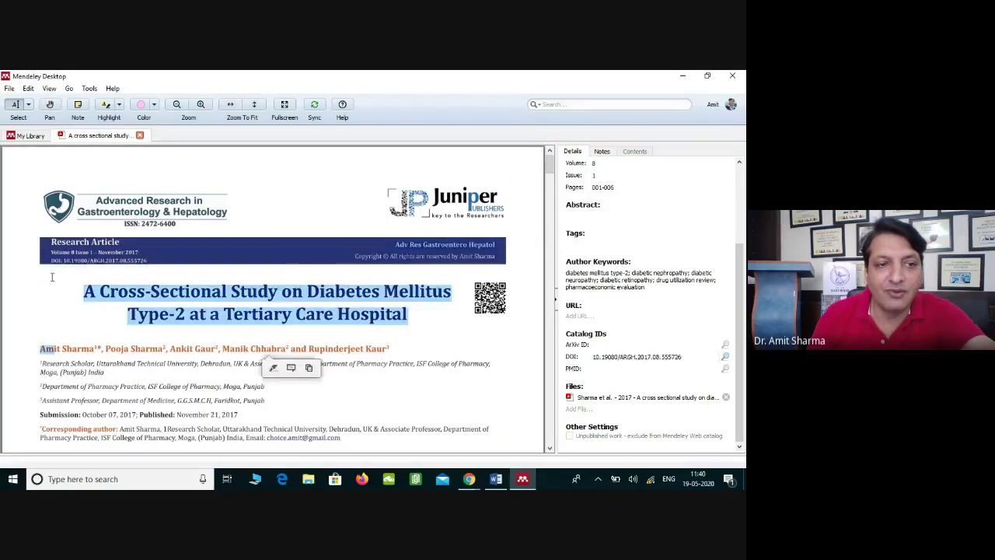
{"action": "left_click", "coordinate": [68, 263]}
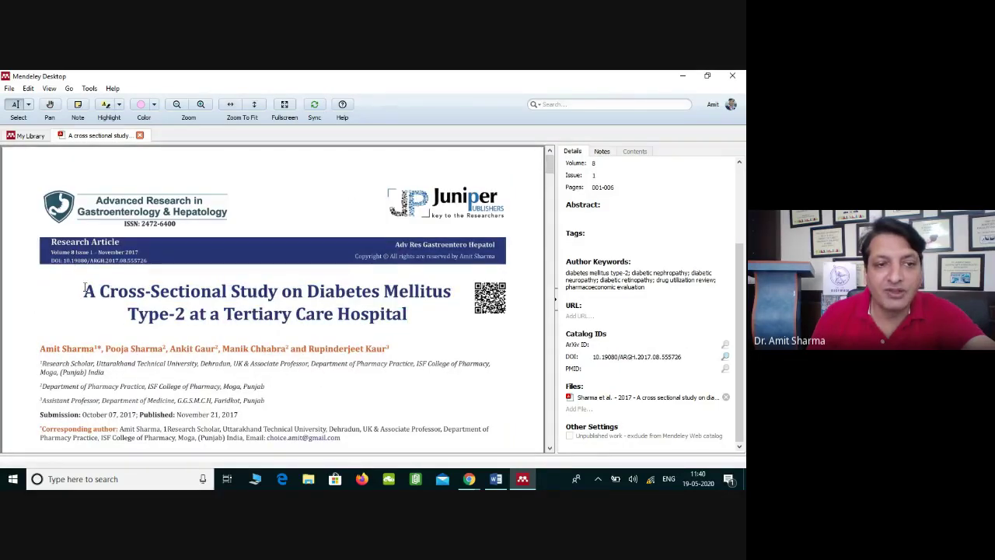
Step: Highlight the full printed title in the PDF and check it against the title entry in the document details
{"action": "left_click_drag", "start_coordinate": [85, 288], "coordinate": [422, 315]}
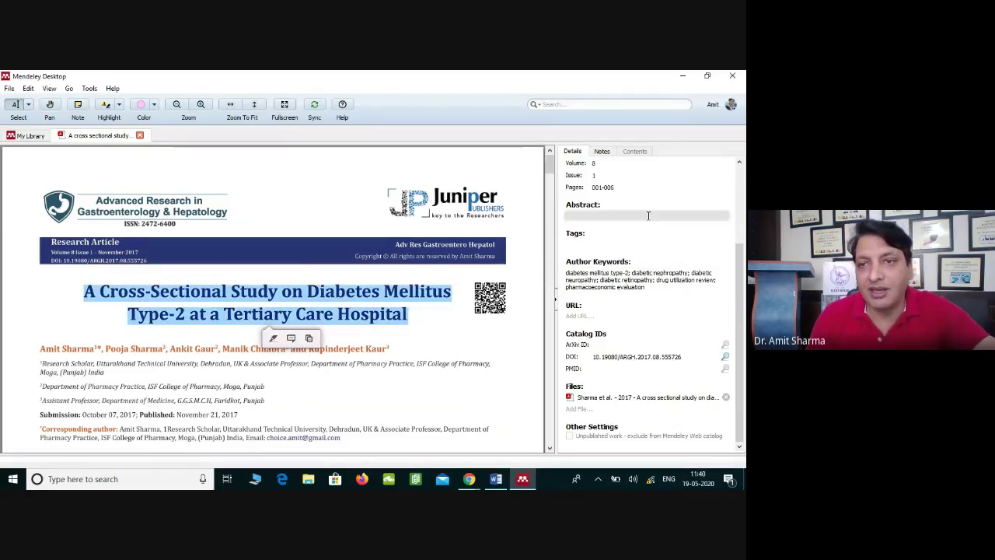
{"action": "scroll", "coordinate": [645, 233], "scroll_direction": "up", "scroll_amount": 3}
{"action": "left_click", "coordinate": [601, 193]}
{"action": "left_click_drag", "start_coordinate": [601, 202], "coordinate": [567, 179]}
{"action": "left_click", "coordinate": [577, 190]}
{"action": "left_click", "coordinate": [607, 199]}
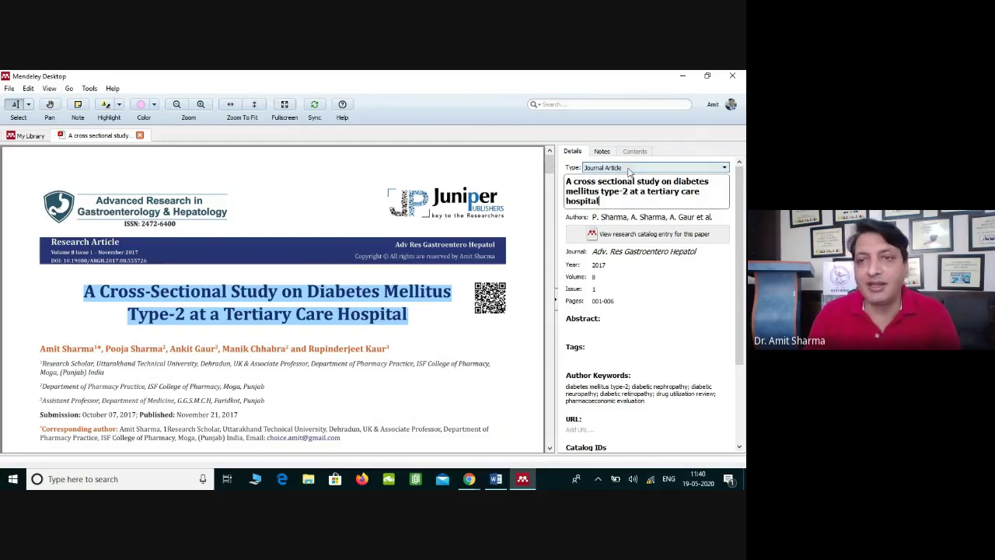
Step: Look through the available document types, keep Journal Article, and view the remaining document details
{"action": "left_click", "coordinate": [630, 168]}
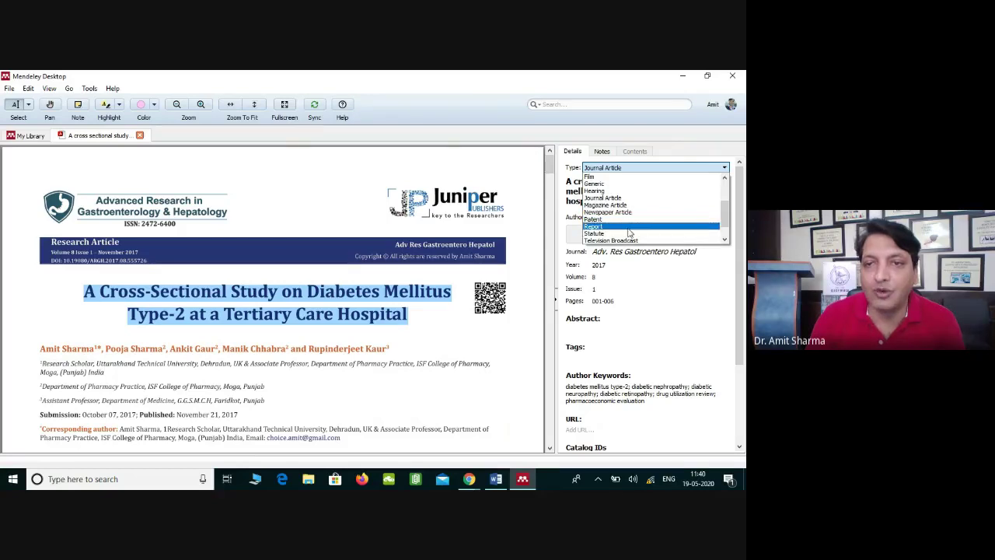
{"action": "left_click", "coordinate": [625, 168]}
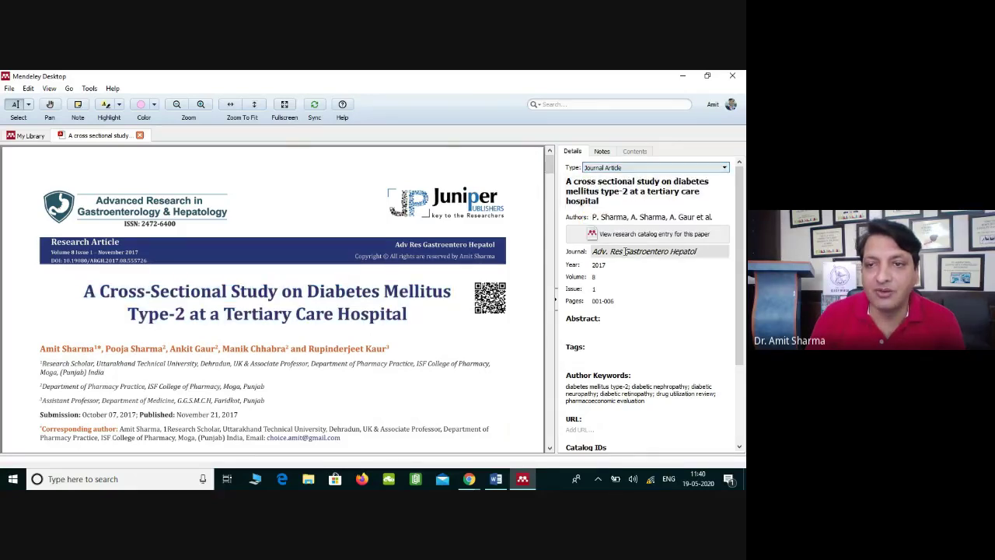
{"action": "scroll", "coordinate": [626, 257], "scroll_direction": "down", "scroll_amount": 2}
{"action": "scroll", "coordinate": [626, 265], "scroll_direction": "down", "scroll_amount": 1}
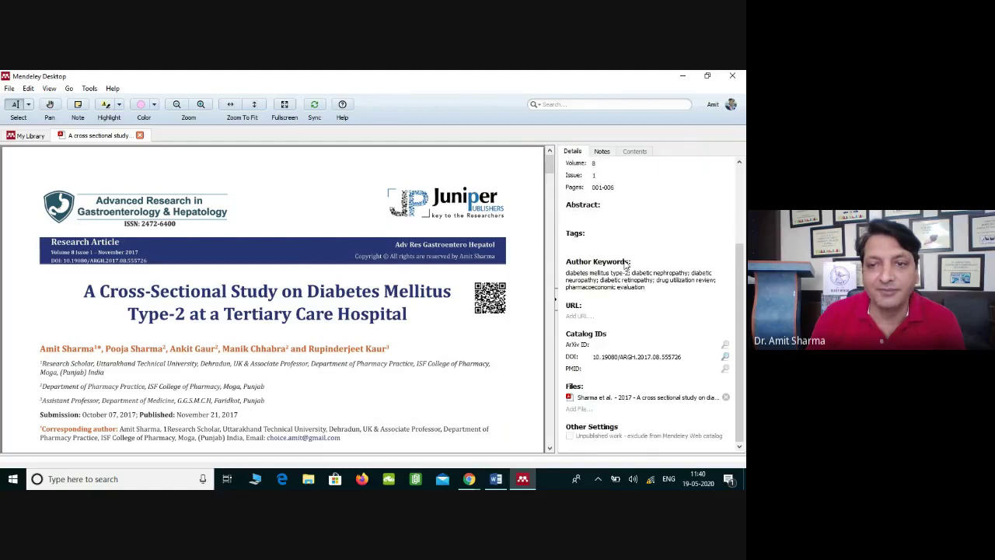
Step: Switch to Word, highlight the cited paragraph and its references for review, and return to the open paper in Mendeley Desktop
{"action": "left_click", "coordinate": [497, 479]}
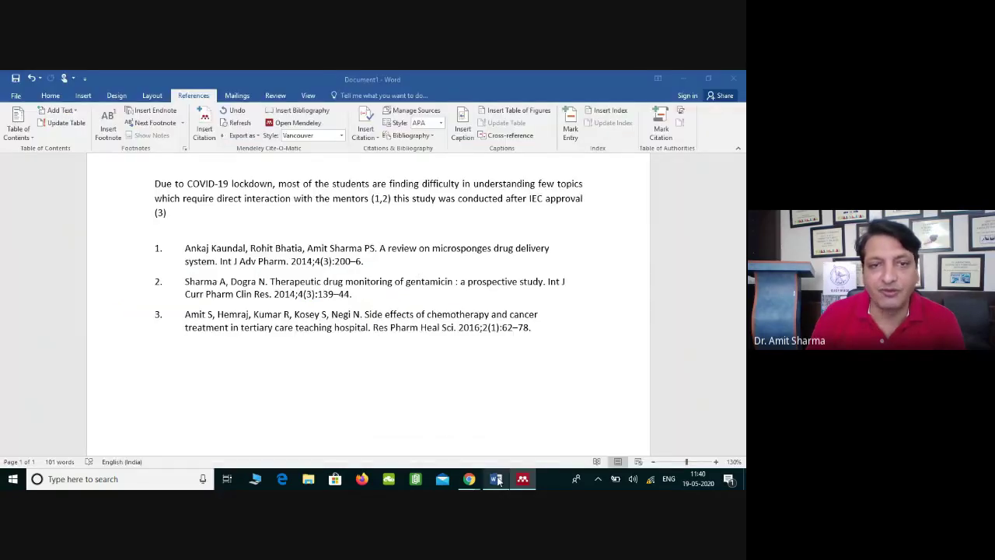
{"action": "left_click_drag", "start_coordinate": [155, 184], "coordinate": [422, 358]}
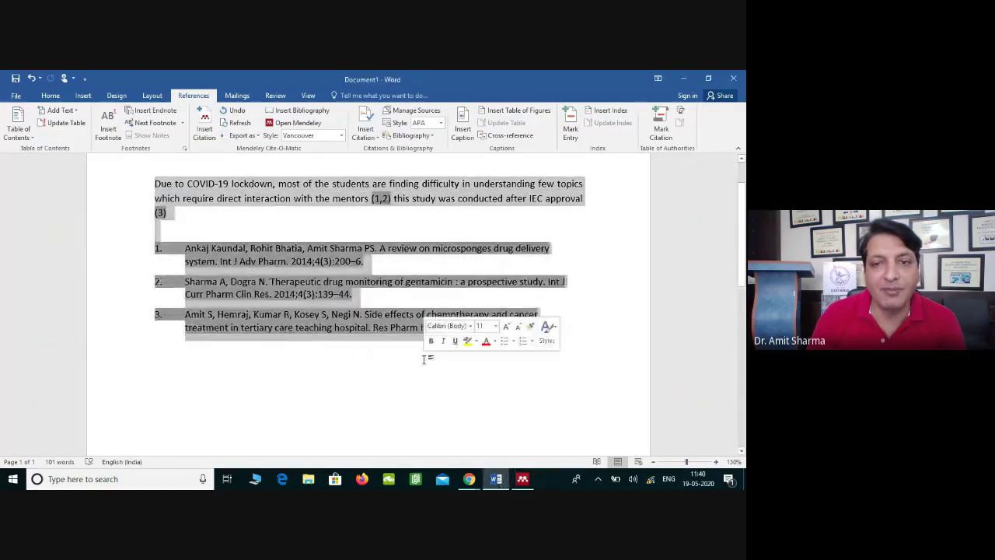
{"action": "left_click", "coordinate": [449, 381]}
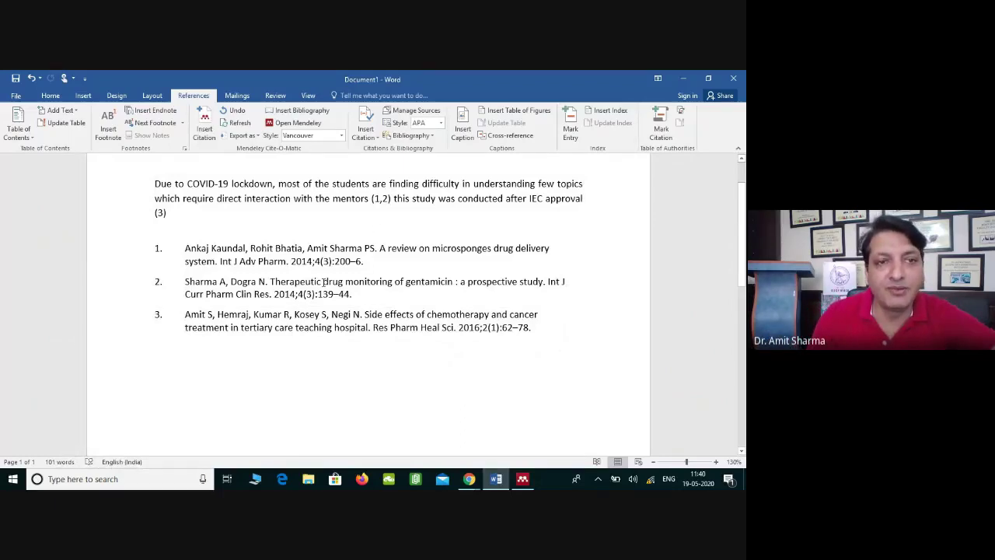
{"action": "left_click", "coordinate": [494, 479]}
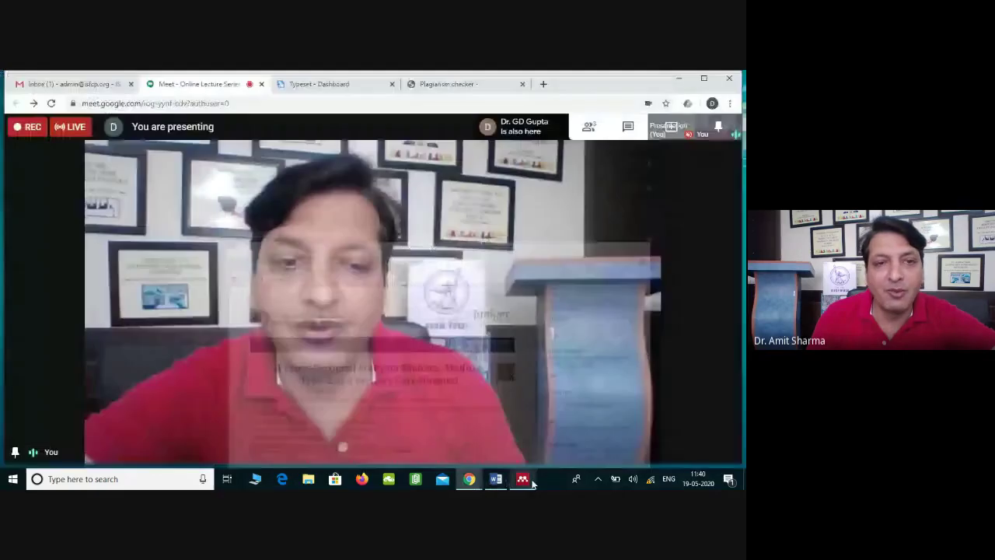
{"action": "left_click", "coordinate": [522, 479]}
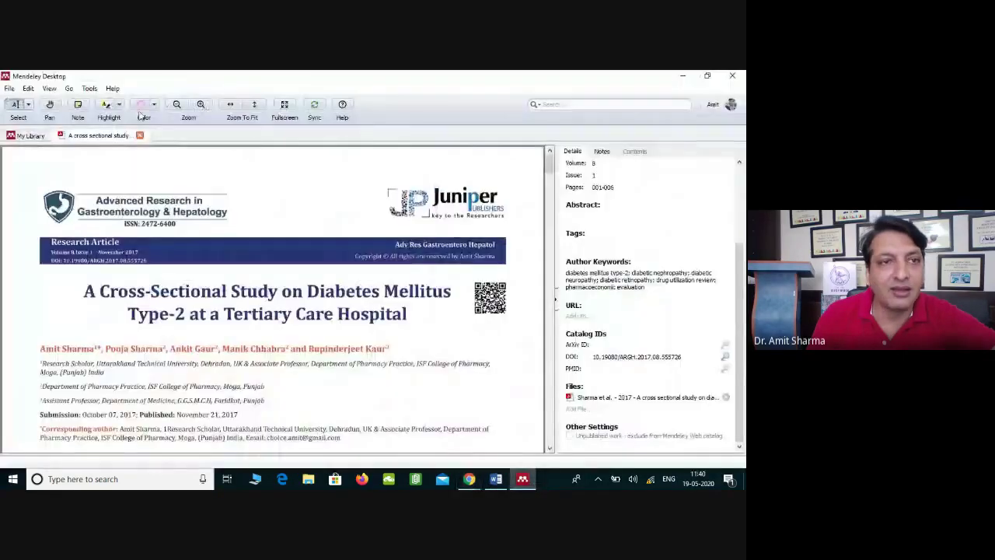
Step: Show Mendeley's MS Word plugin option, switch to Word, and highlight the cited COVID-19 paragraph together with its Vancouver-style references for review
{"action": "left_click", "coordinate": [89, 89]}
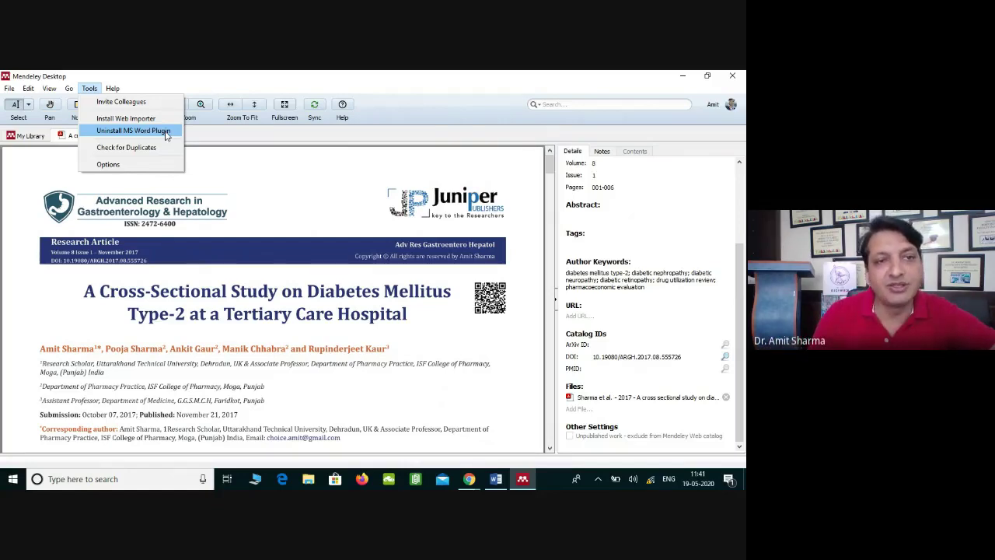
{"action": "left_click", "coordinate": [496, 479]}
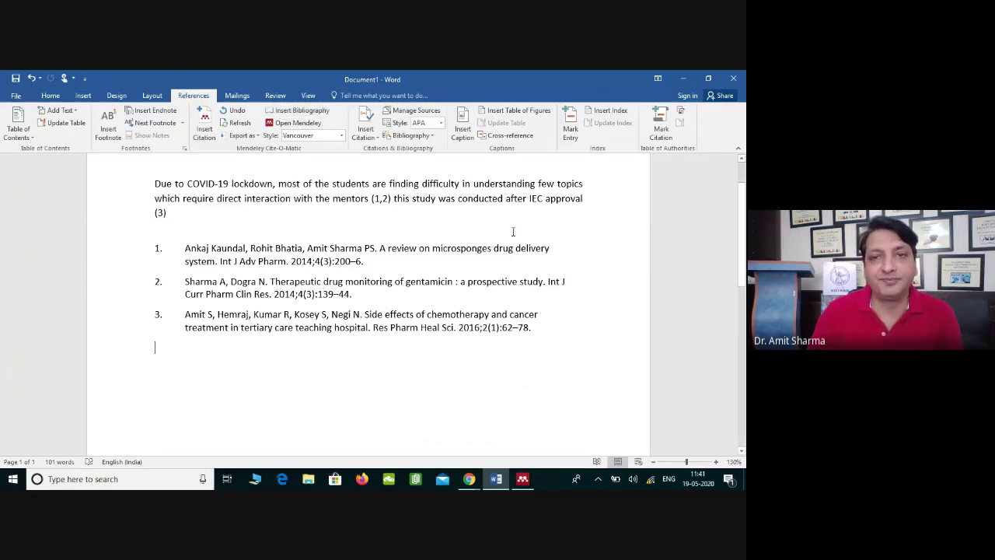
{"action": "left_click_drag", "start_coordinate": [156, 183], "coordinate": [443, 358]}
{"action": "left_click", "coordinate": [541, 347]}
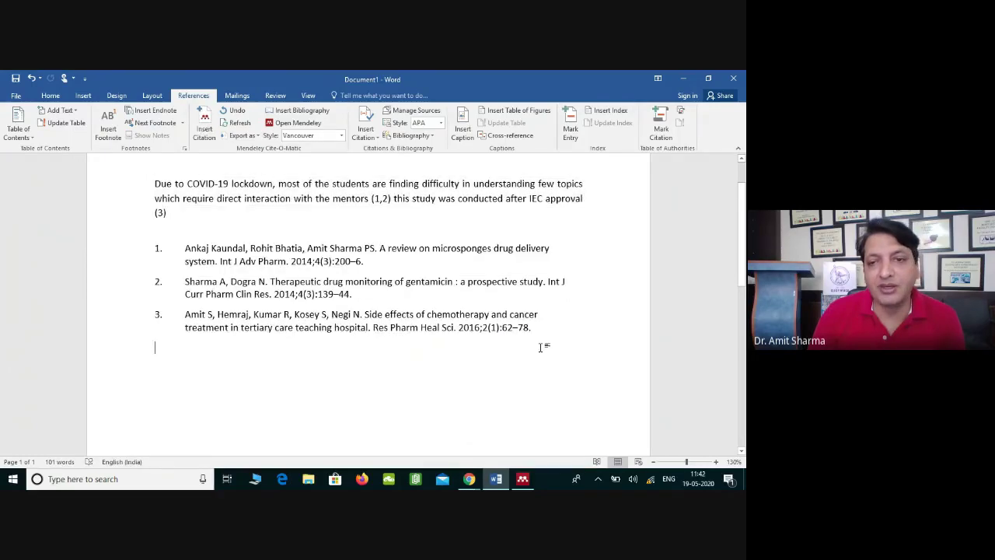
{"action": "left_click_drag", "start_coordinate": [539, 329], "coordinate": [155, 183]}
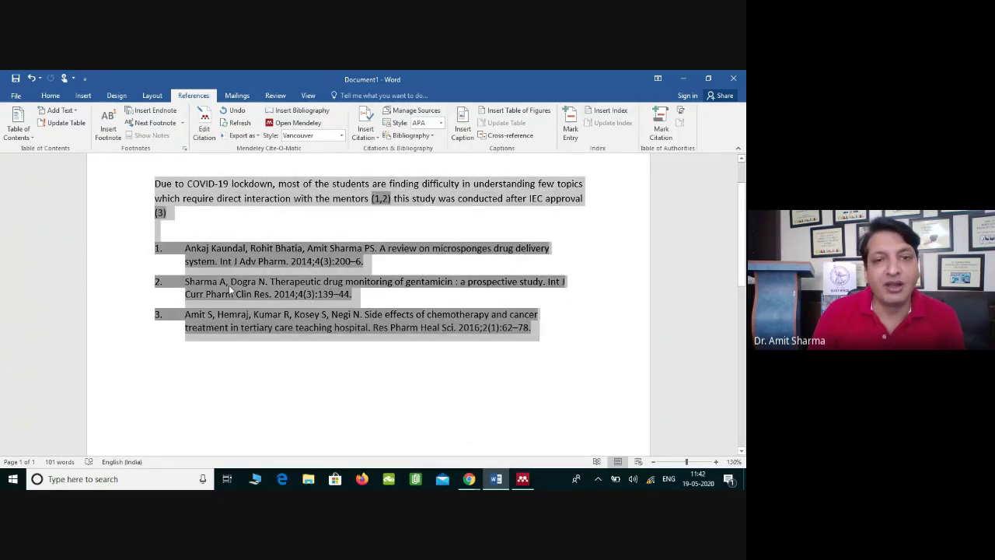
{"action": "left_click", "coordinate": [334, 369]}
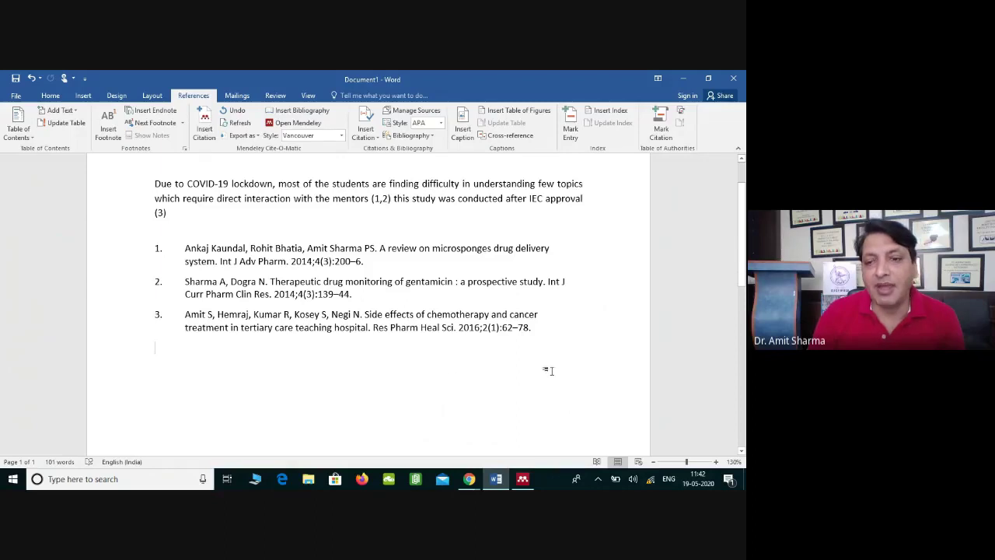
Step: Switch to the Google Meet lecture in Chrome and open the call's additional options containing the streaming and recording controls
{"action": "mouse_move", "coordinate": [470, 482]}
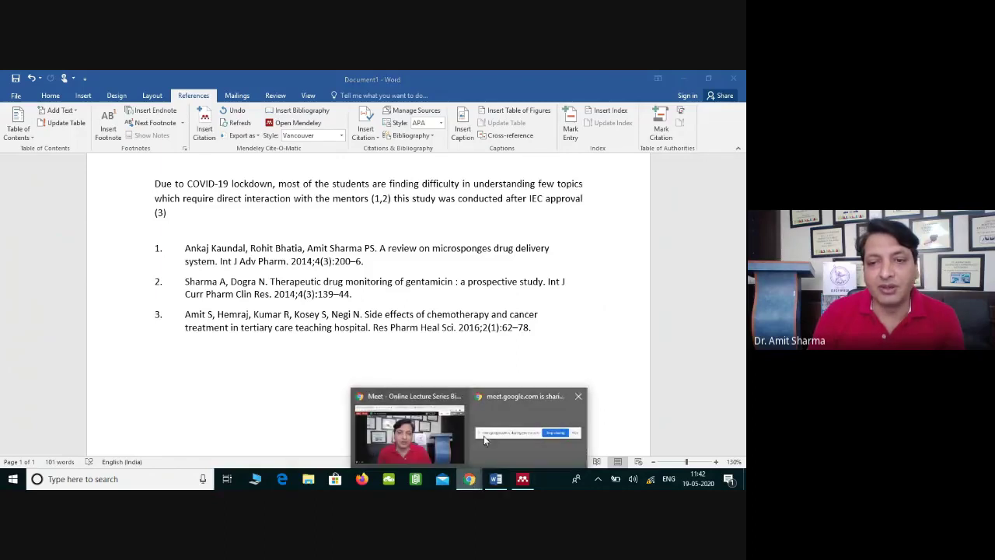
{"action": "mouse_move", "coordinate": [429, 427]}
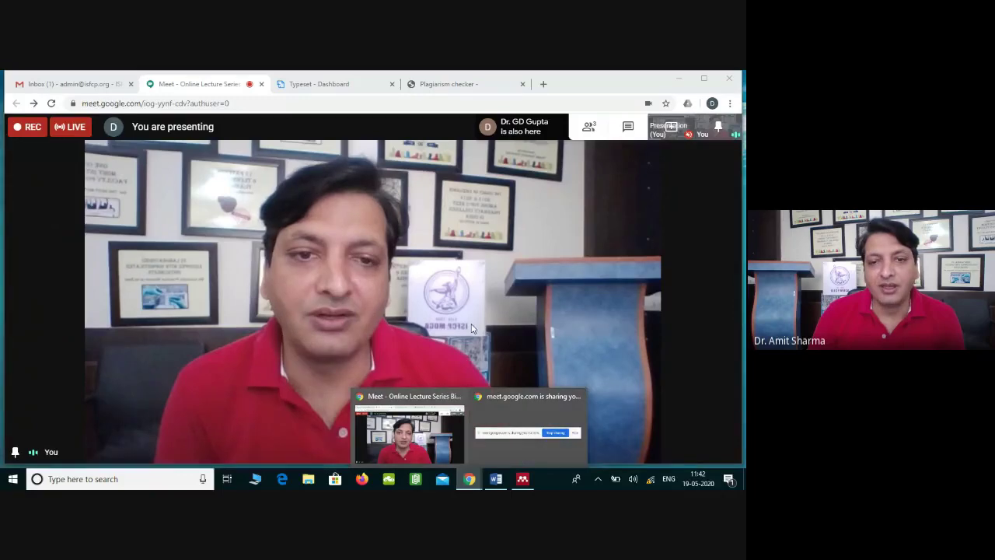
{"action": "left_click", "coordinate": [428, 427]}
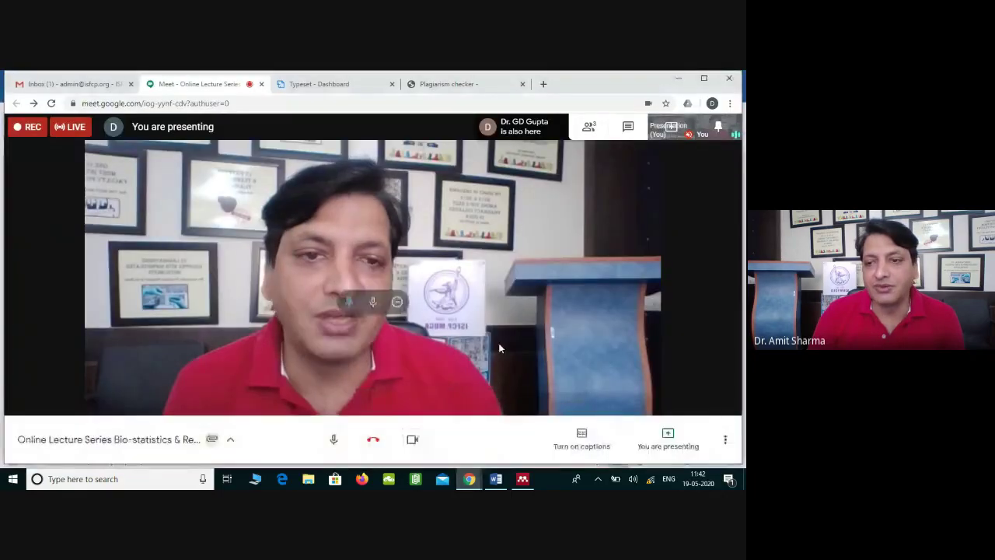
{"action": "left_click", "coordinate": [724, 440]}
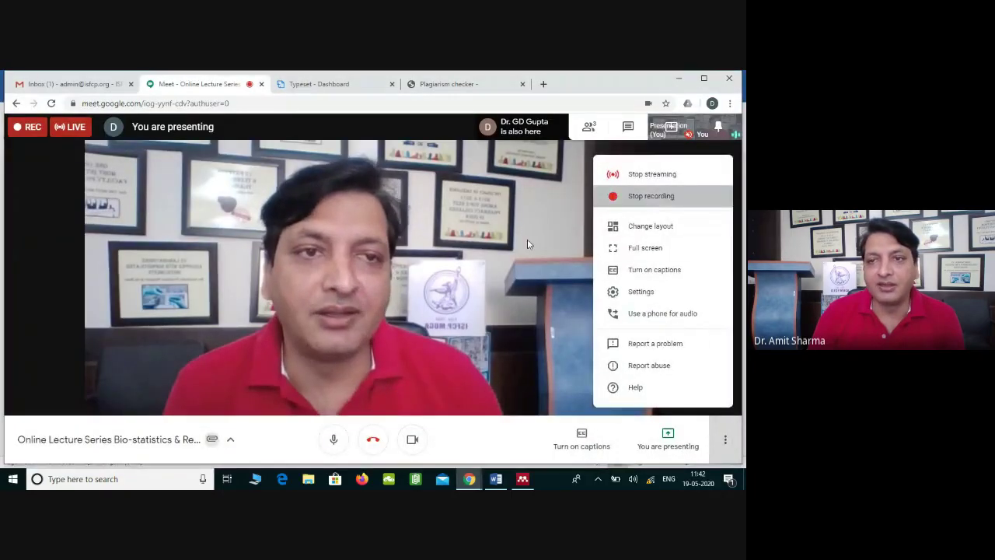